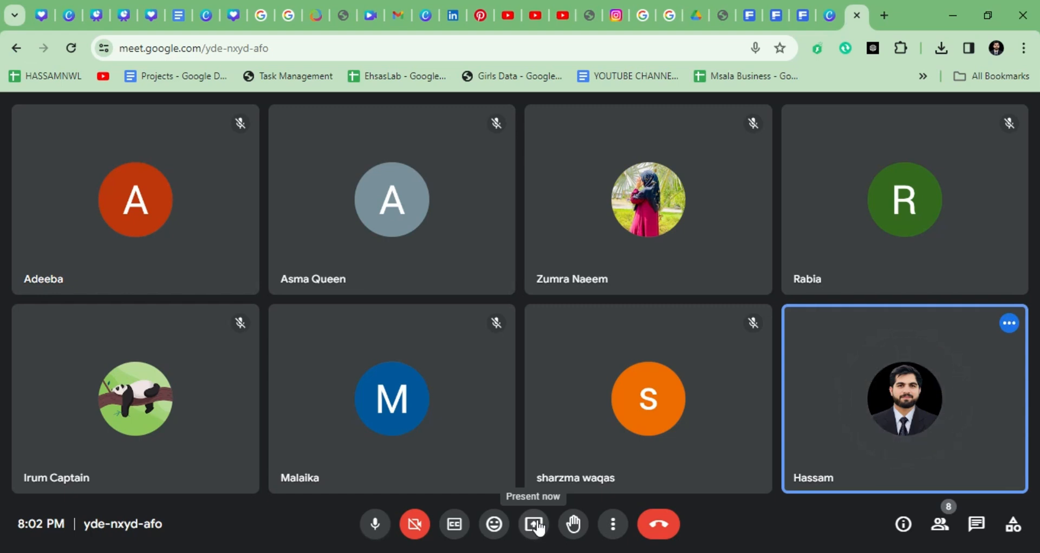
pyautogui.hotkey('ctrl', 'pageup')
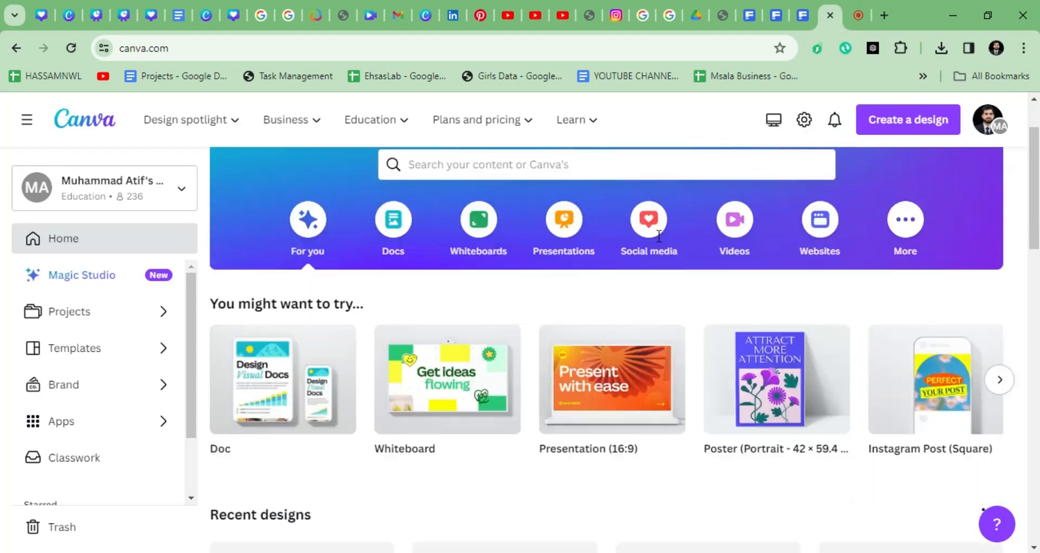
pyautogui.scroll(-5, 680, 206)
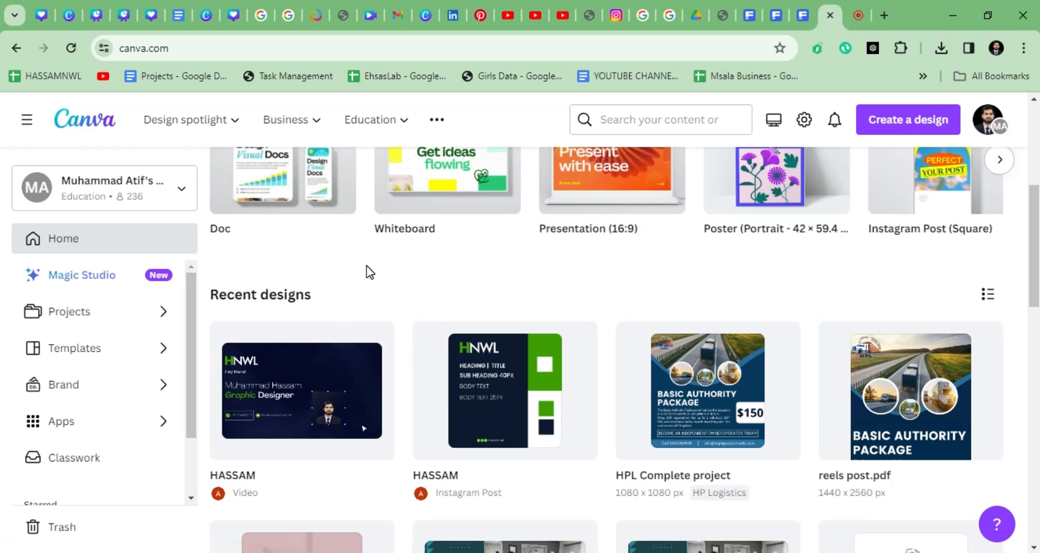
pyautogui.scroll(4, 368, 266)
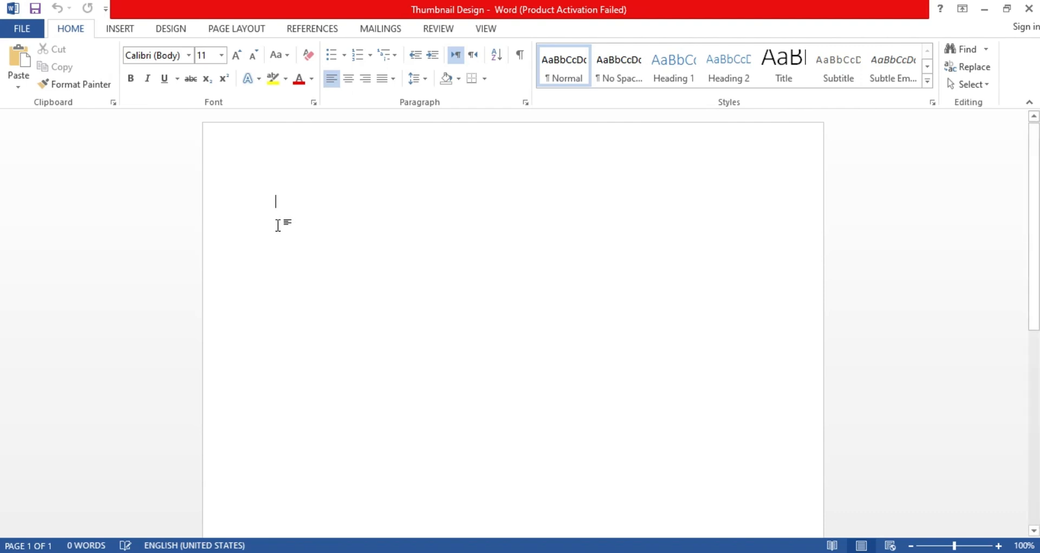
# Write the opening lines "Client: Hey There!" and "Me: Hey, Thank you so much for reaching out to me.".
pyautogui.write('Hey There!')
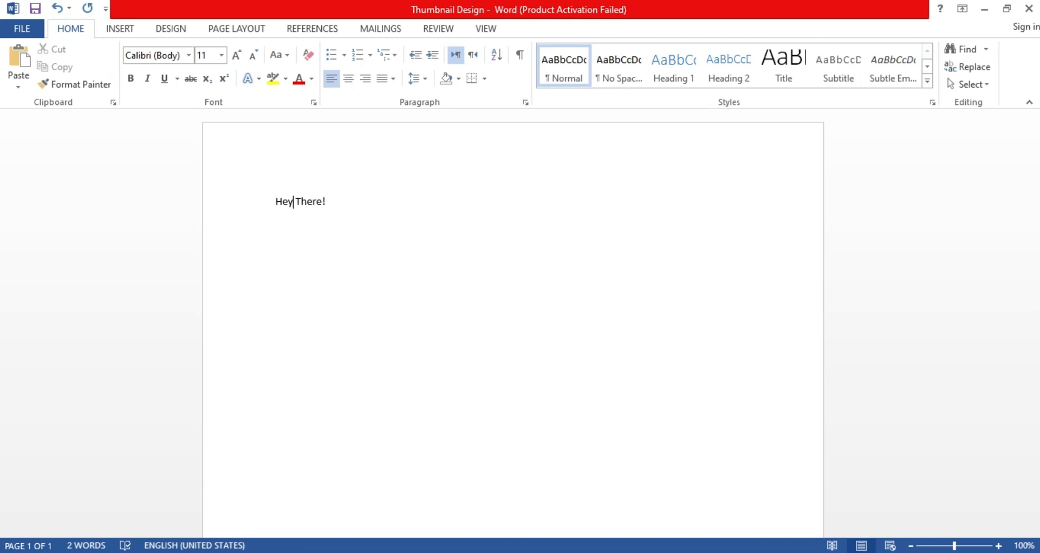
pyautogui.write('Client:')
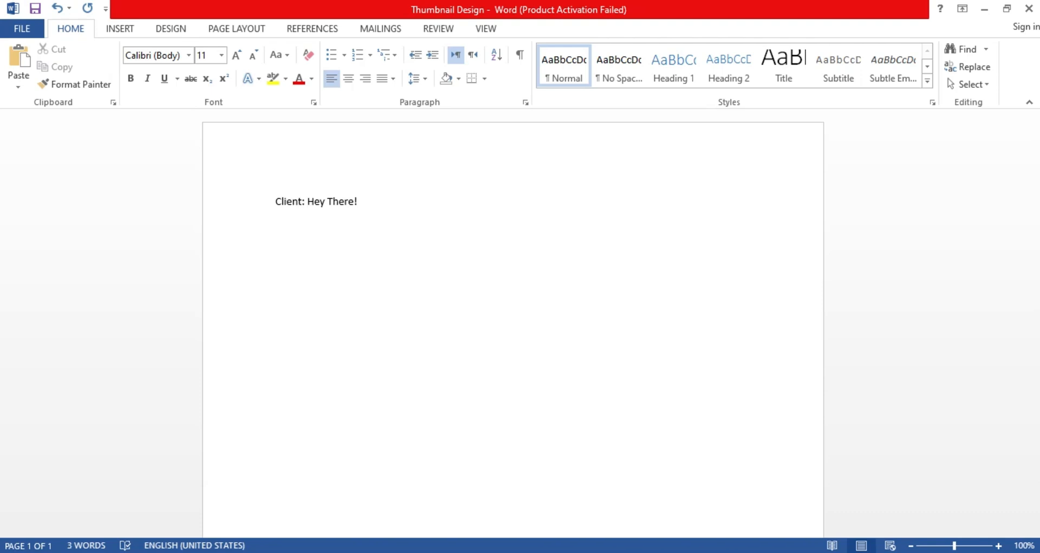
pyautogui.press('Return')
pyautogui.write('ME: ')
pyautogui.write(': Hey, ')
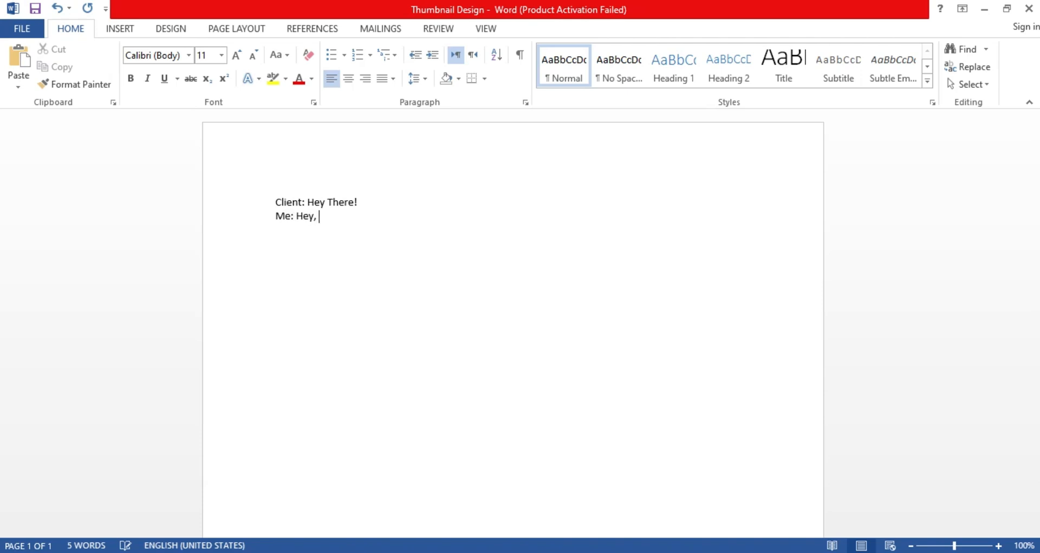
pyautogui.write('Thank you so mu')
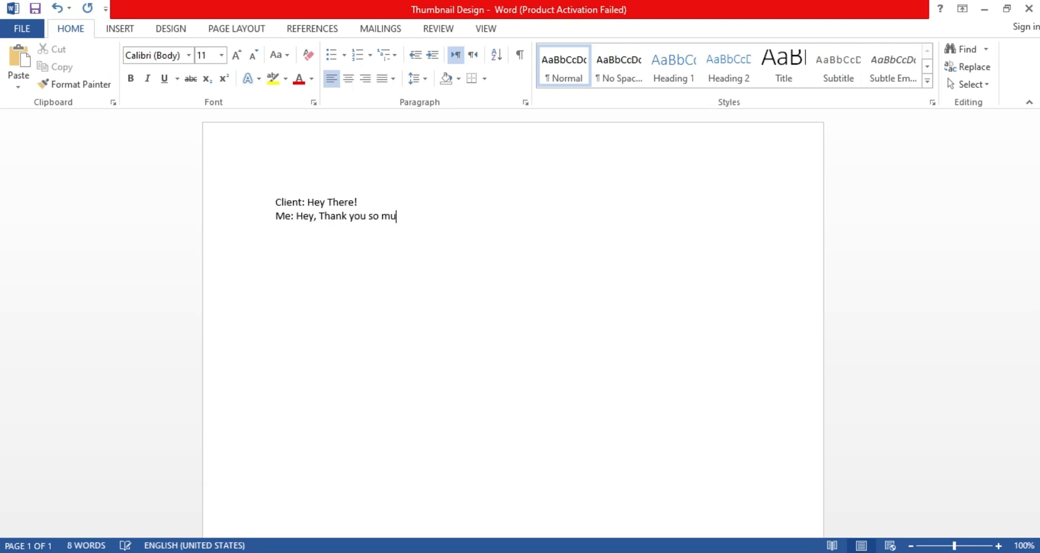
pyautogui.write('ch for reaching out to me.')
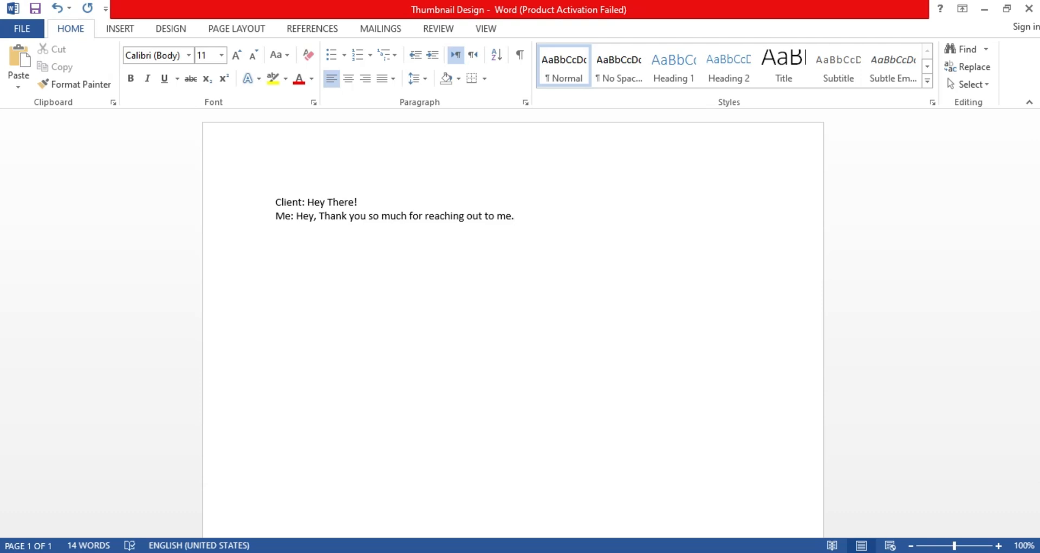
# Add the follow-up line "Me: Let me know, How can I help you?" below the greeting reply.
pyautogui.write('Me')
pyautogui.press('BackSpace')
pyautogui.write(': Let me know, How c')
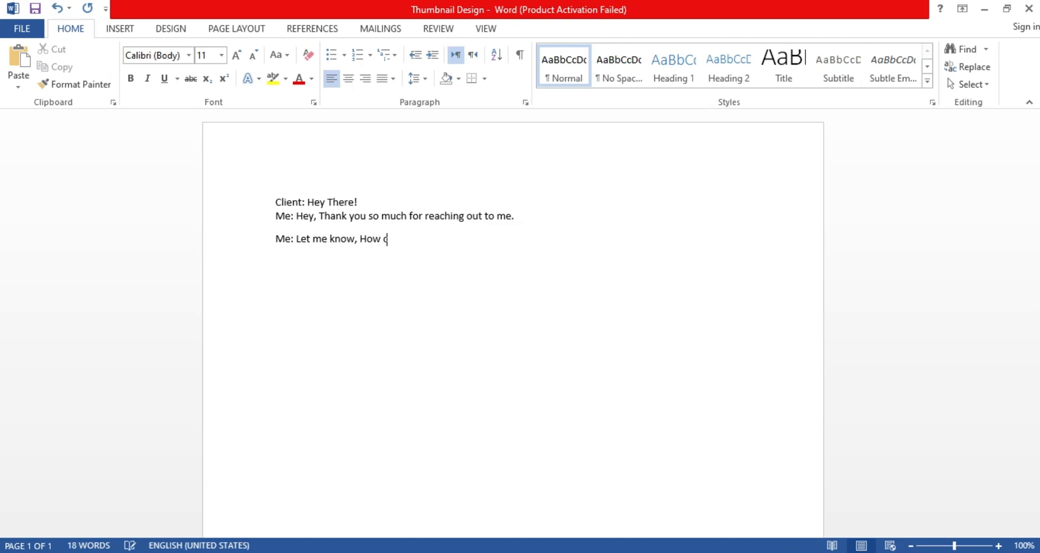
pyautogui.write('an I help you?')
# Add the client's answer "Client: Thank you so much for quick respond." as a new paragraph.
pyautogui.press('Return')
pyautogui.write('Cleint')
pyautogui.press('BackSpace')
pyautogui.press('BackSpace')
pyautogui.press('BackSpace')
pyautogui.write('ient: Thank you so much for')
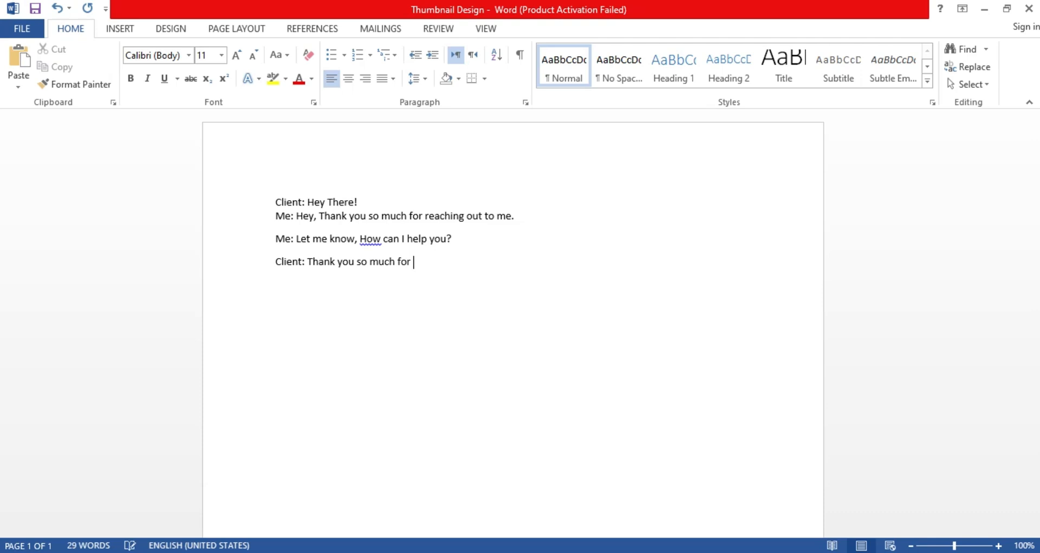
pyautogui.write(' quic')
pyautogui.write('k respond')
# Add the client's request "Client: I need thumbnail designer for long term," as a new paragraph.
pyautogui.write('Client')
pyautogui.write(': I n')
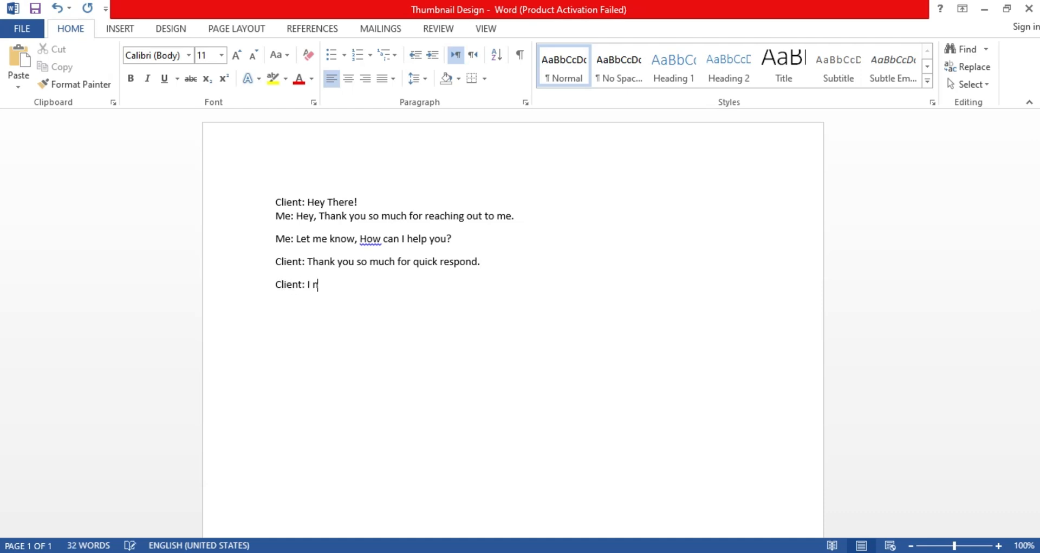
pyautogui.write('eed thumbnail designe')
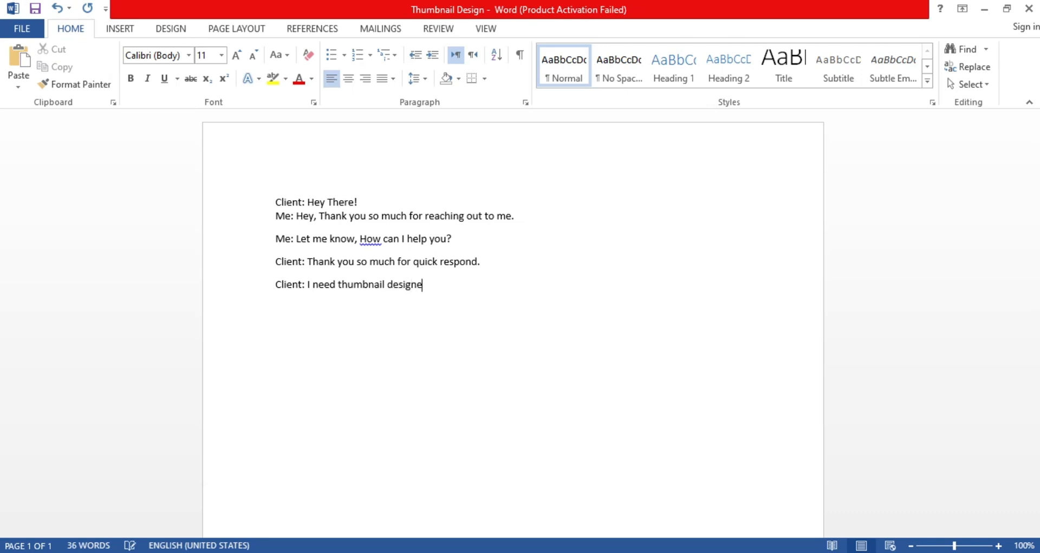
pyautogui.write('r forlong')
pyautogui.press('BackSpace')
pyautogui.press('BackSpace')
pyautogui.press('BackSpace')
pyautogui.press('BackSpace')
pyautogui.press('BackSpace')
pyautogui.press('BackSpace')
pyautogui.write('r long term, Would you t')
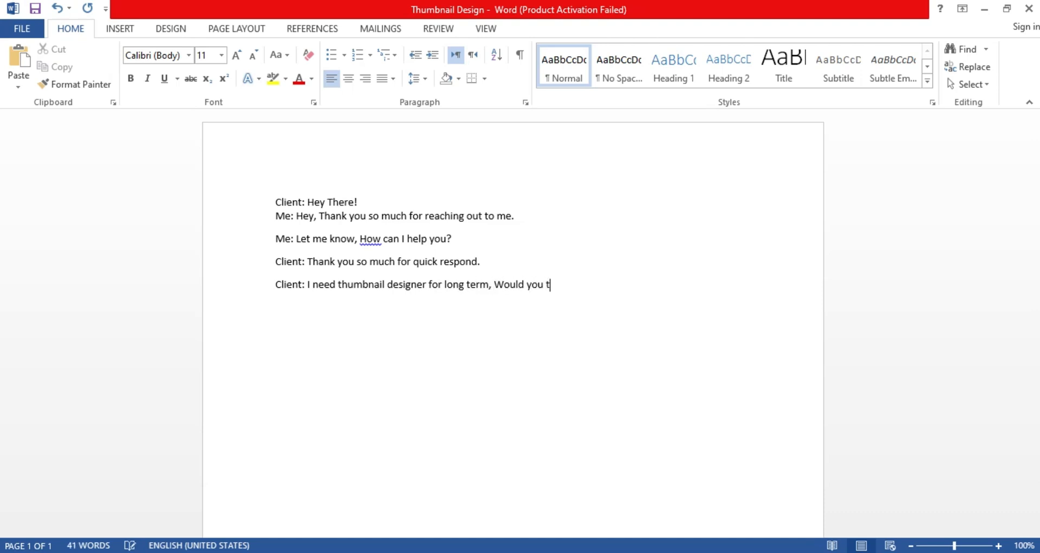
# Continue the client's request after "long term," with "So can you share you previous? / Can you share some examples?".
pyautogui.press('BackSpace')
pyautogui.press('BackSpace')
pyautogui.press('BackSpace')
pyautogui.press('BackSpace')
pyautogui.press('BackSpace')
pyautogui.press('BackSpace')
pyautogui.press('BackSpace')
pyautogui.press('BackSpace')
pyautogui.press('BackSpace')
pyautogui.press('BackSpace')
pyautogui.press('BackSpace')
pyautogui.write('So can you share you previous? / Can')
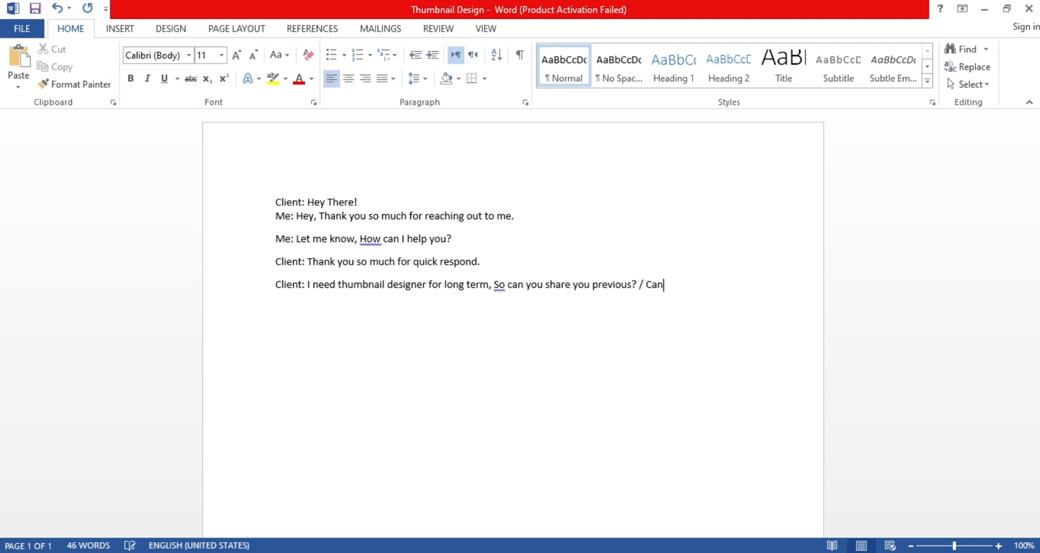
pyautogui.write(' you share some exa')
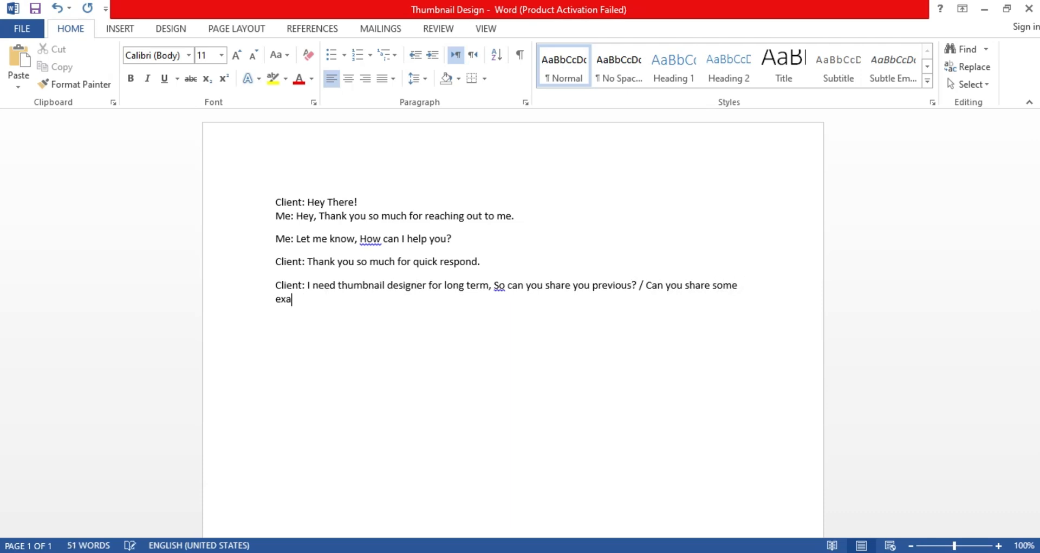
pyautogui.write('mples?')
# Add a new paragraph reading "Can you share some sample before dealing,".
pyautogui.press('Return')
pyautogui.write('Can you shar')
pyautogui.press('BackSpace')
pyautogui.write('e so')
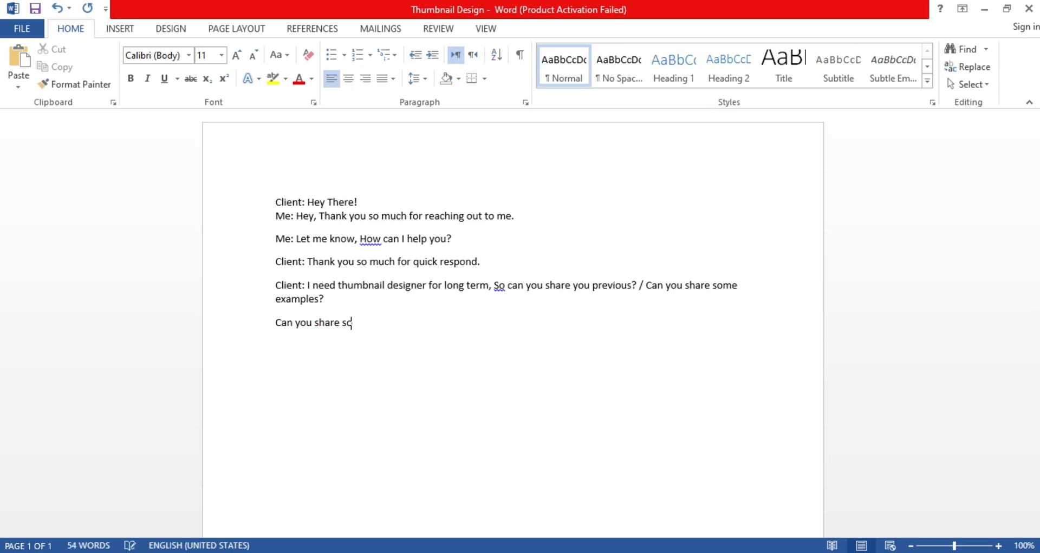
pyautogui.write('me sample before dealing,')
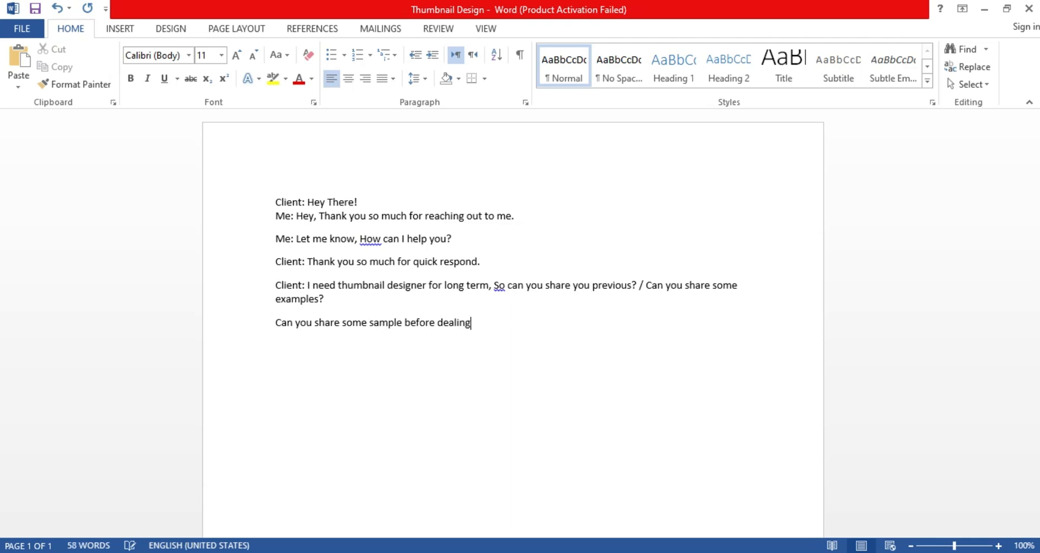
# Split the question starting "So can you share you previous?" into its own bold paragraph, with an empty line below it.
pyautogui.moveTo(460, 285); pyautogui.dragTo(482, 300)
pyautogui.click(575, 341)
pyautogui.click(492, 286)
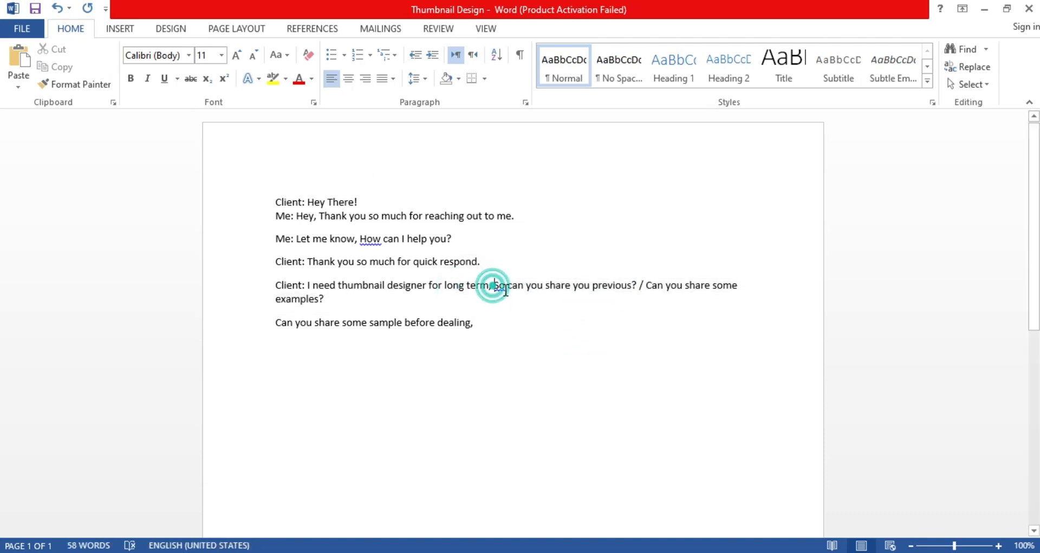
pyautogui.press('Return')
pyautogui.click(584, 308)
pyautogui.press('Return')
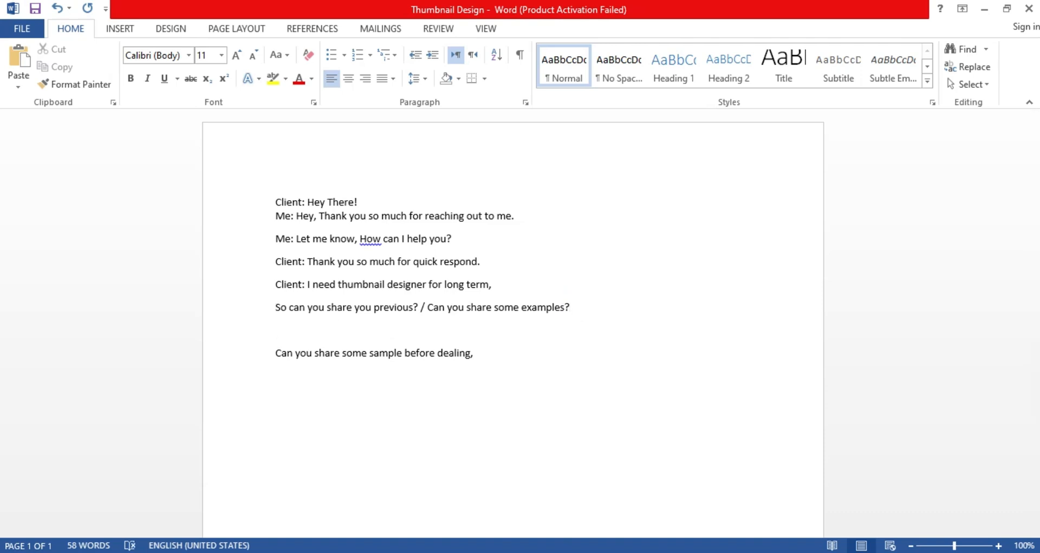
pyautogui.moveTo(275, 309); pyautogui.dragTo(568, 303)
pyautogui.hotkey('ctrl', 'b')
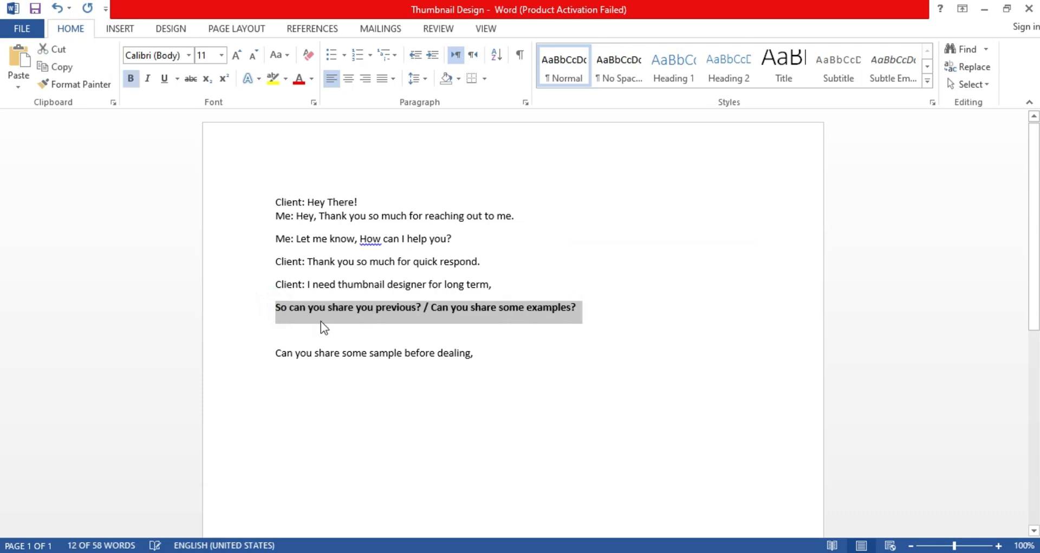
# Write the reply "Here is my portfolio you check out:" on the empty line, followed by "Link" as a dotted placeholder.
pyautogui.click(322, 325)
pyautogui.write('Here is my portfolio:')
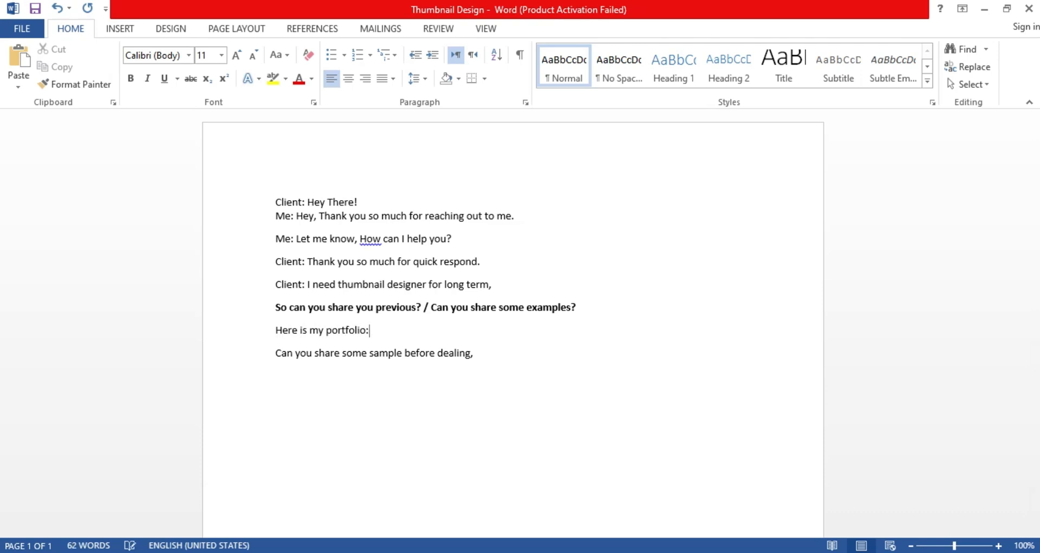
pyautogui.press('BackSpace')
pyautogui.write('you check out :')
pyautogui.press('BackSpace')
pyautogui.press('BackSpace')
pyautogui.write(': ................................Link.......................')
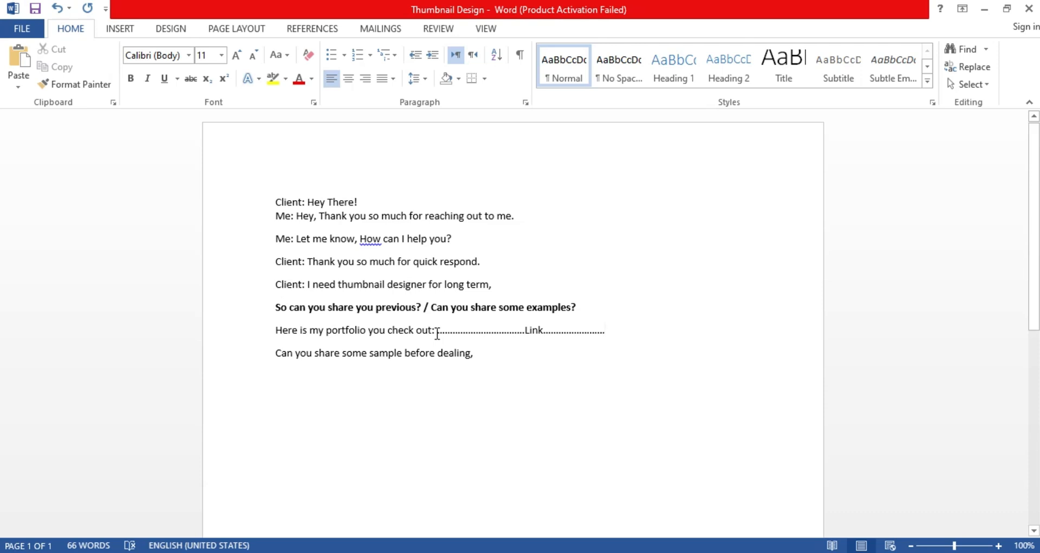
pyautogui.moveTo(437, 332); pyautogui.dragTo(549, 346)
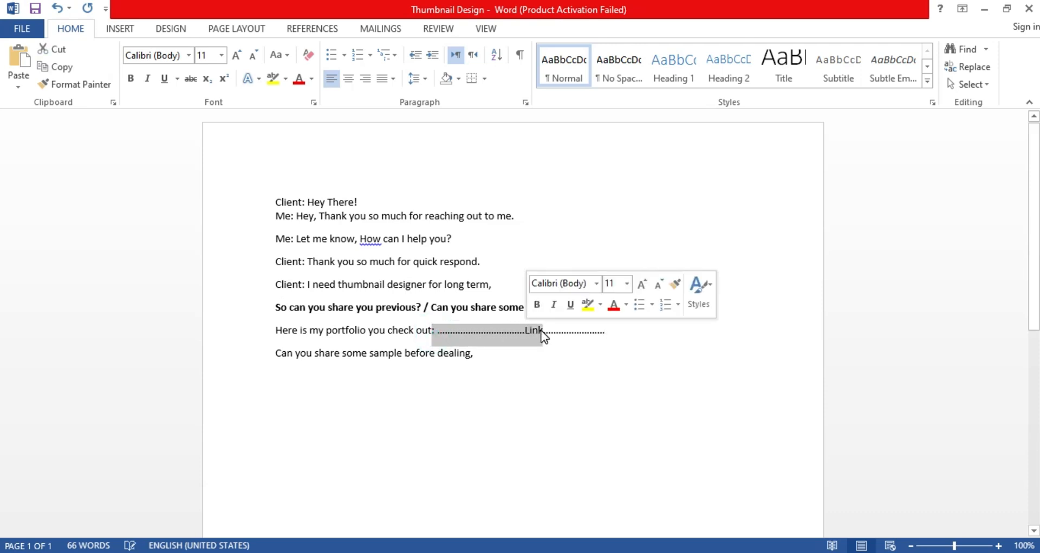
pyautogui.click(549, 345)
pyautogui.click(491, 332)
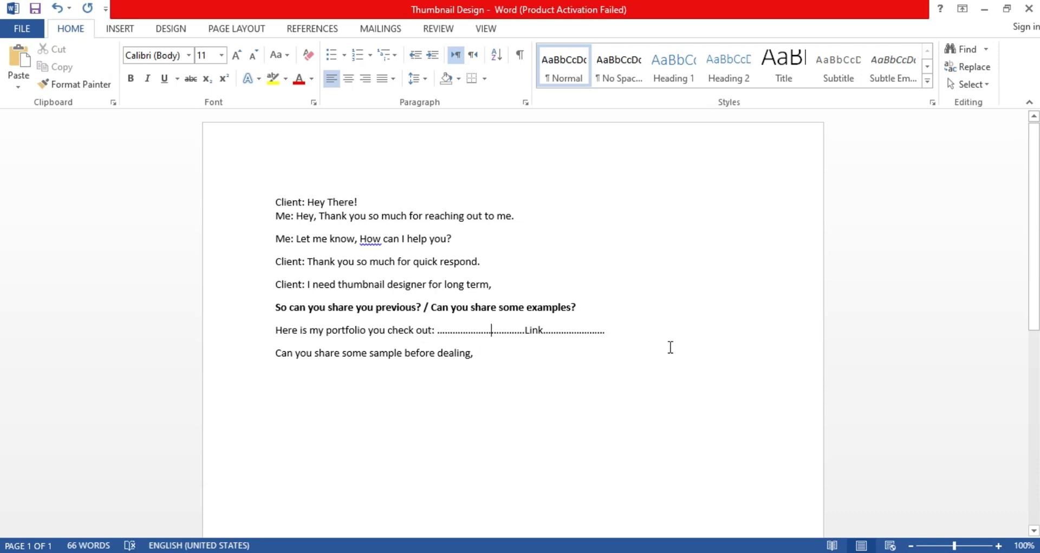
pyautogui.click(608, 333)
# Make the question "Can you share some sample before dealing," bold.
pyautogui.moveTo(279, 355); pyautogui.dragTo(559, 351)
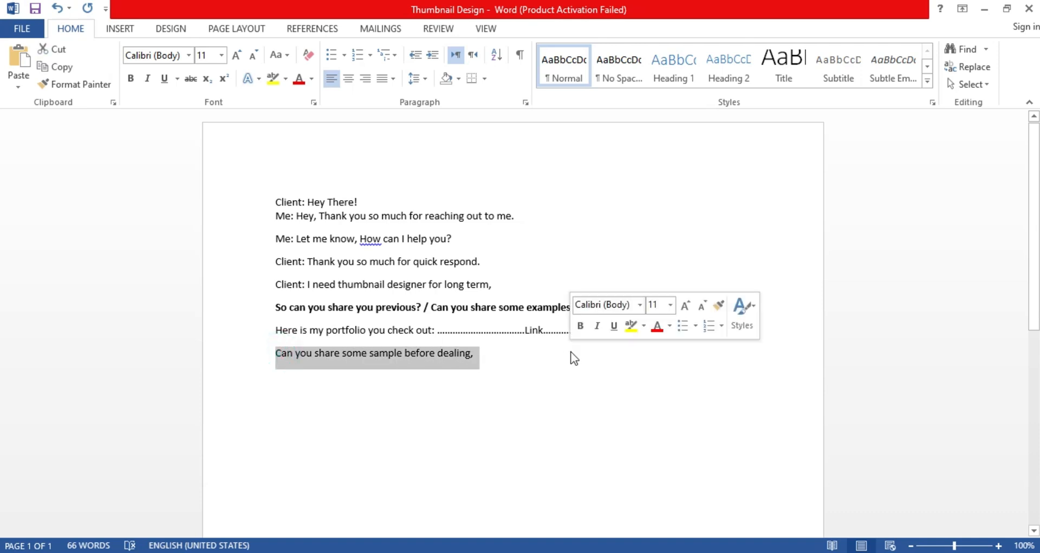
pyautogui.hotkey('ctrl', 'b')
pyautogui.click(505, 360)
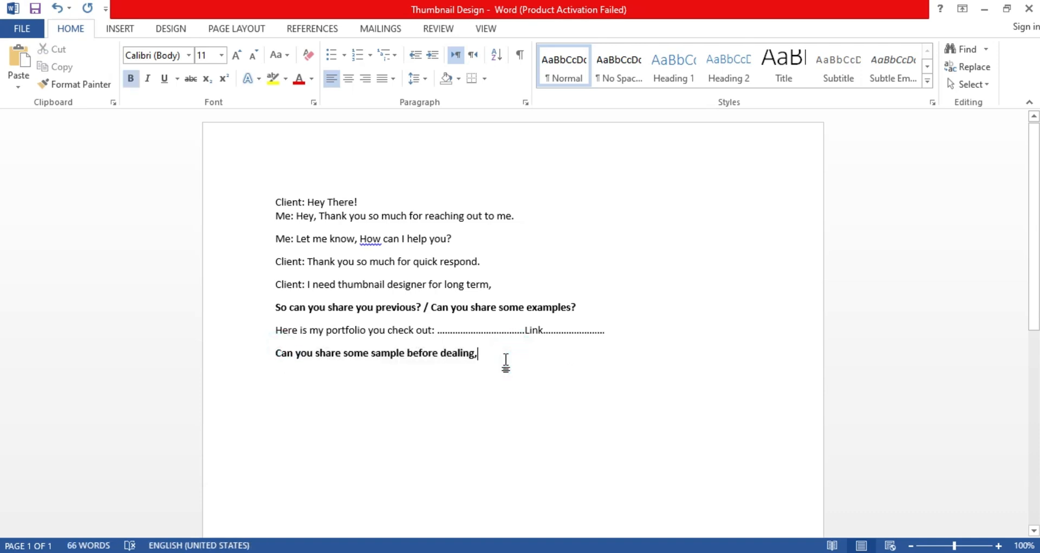
# Start a non-bold reply below the sample question: "Yep, I can provide you samples but can you share".
pyautogui.press('Return')
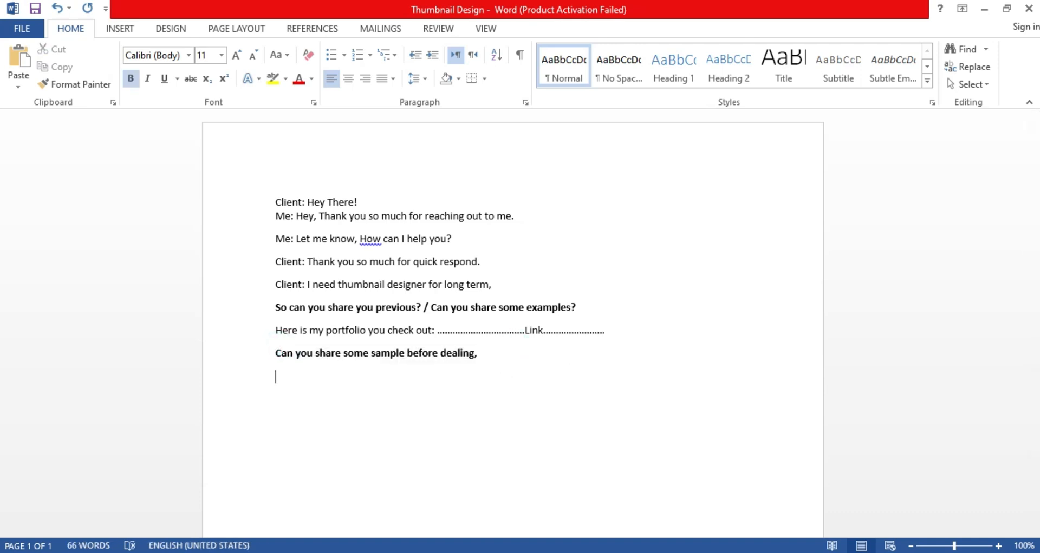
pyautogui.write('Yes,')
pyautogui.press('BackSpace')
pyautogui.press('BackSpace')
pyautogui.press('BackSpace')
pyautogui.press('BackSpace')
pyautogui.hotkey('ctrl', 'b')
pyautogui.write('Yep, I can provide you sample')
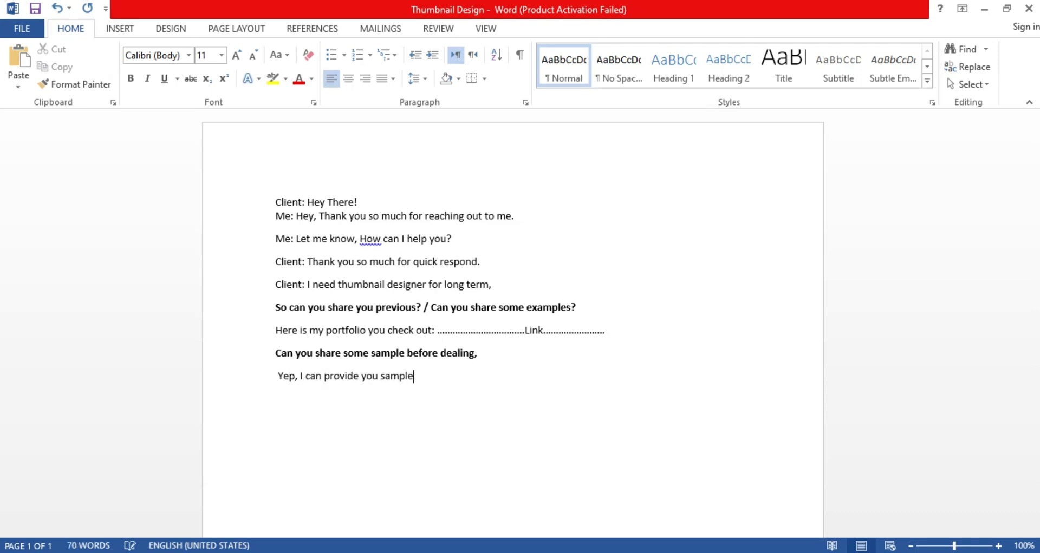
pyautogui.write('s but can you share')
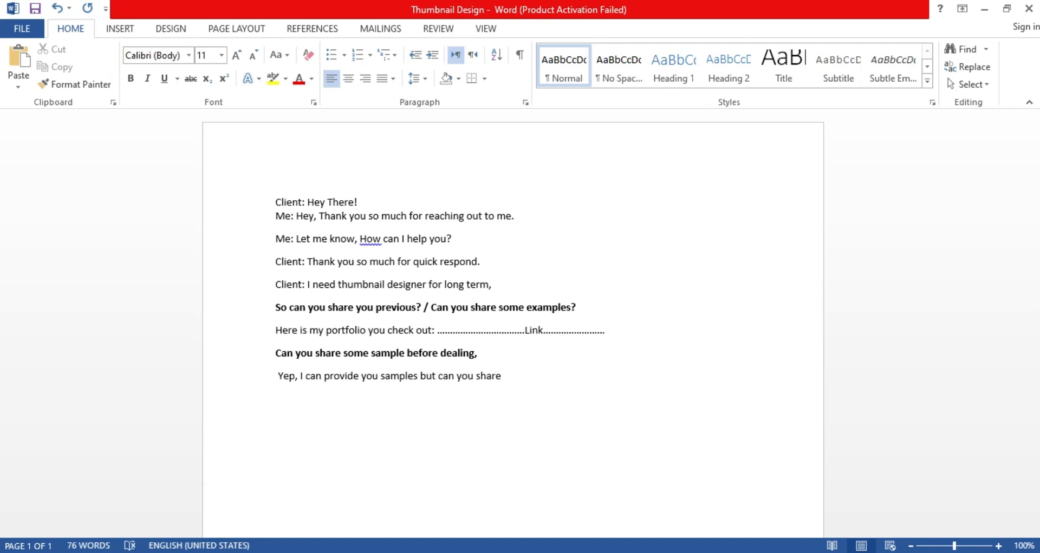
pyautogui.click(369, 352)
pyautogui.moveTo(382, 350); pyautogui.dragTo(425, 348)
pyautogui.doubleClick(457, 356)
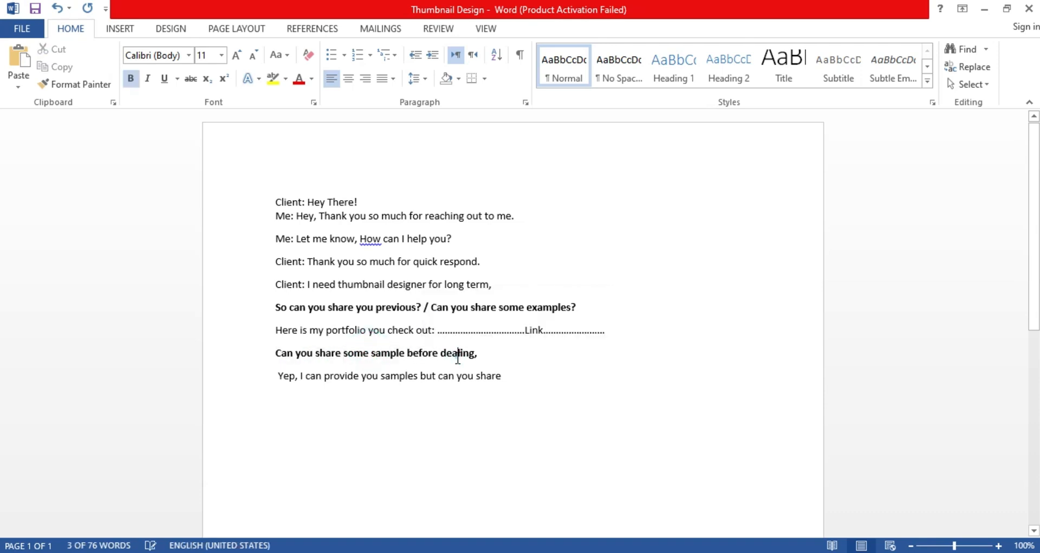
pyautogui.click(316, 400)
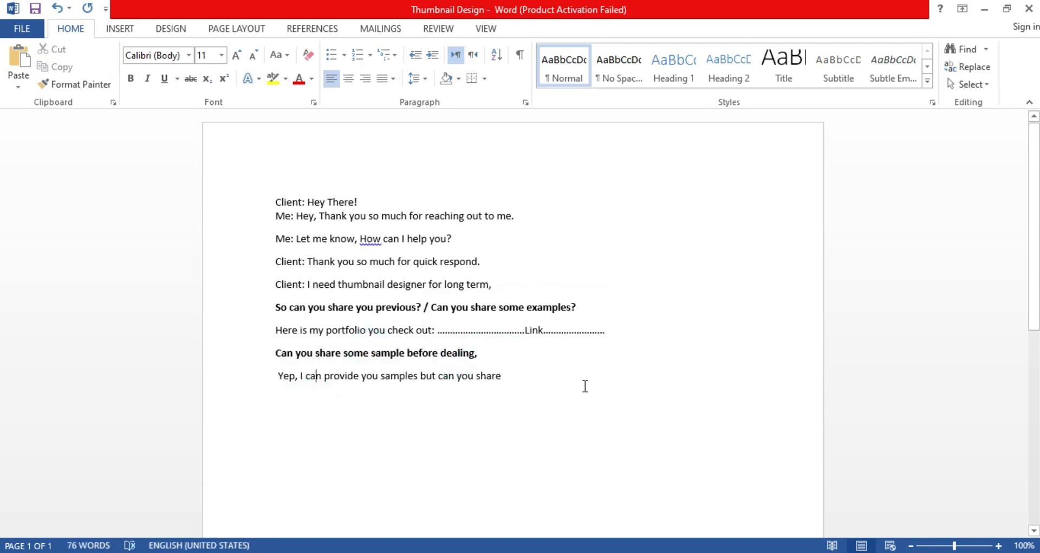
pyautogui.click(484, 353)
# Complete the sample reply with "some example which type of desings you are expecting?" and start a new paragraph below it.
pyautogui.click(509, 379)
pyautogui.write('some example which type of desings you are expectin')
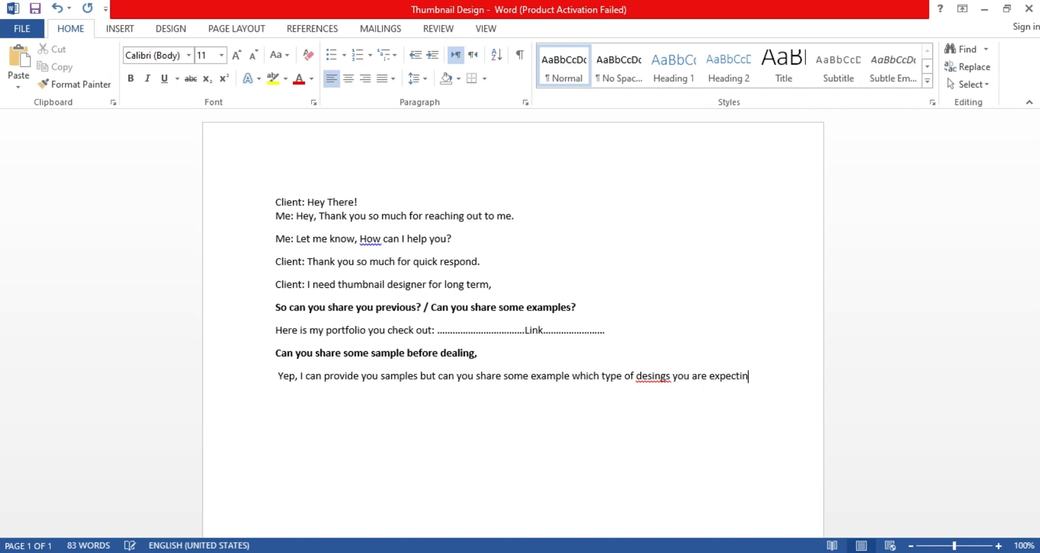
pyautogui.write('g?Ye')
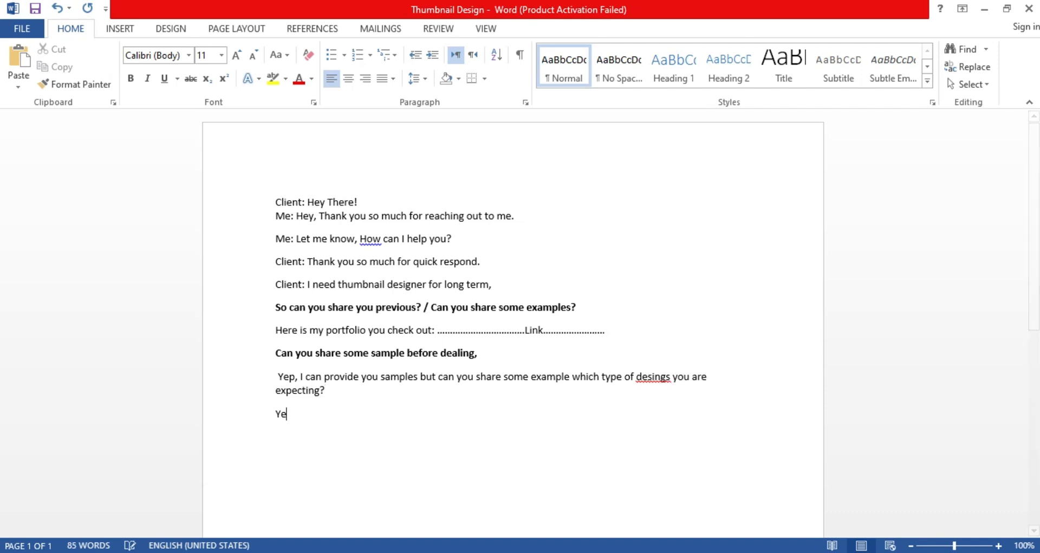
# Write a second sample reply: "Yep, I can provide you samples, but can you share your youtube channel for analize".
pyautogui.write('p, I can provi')
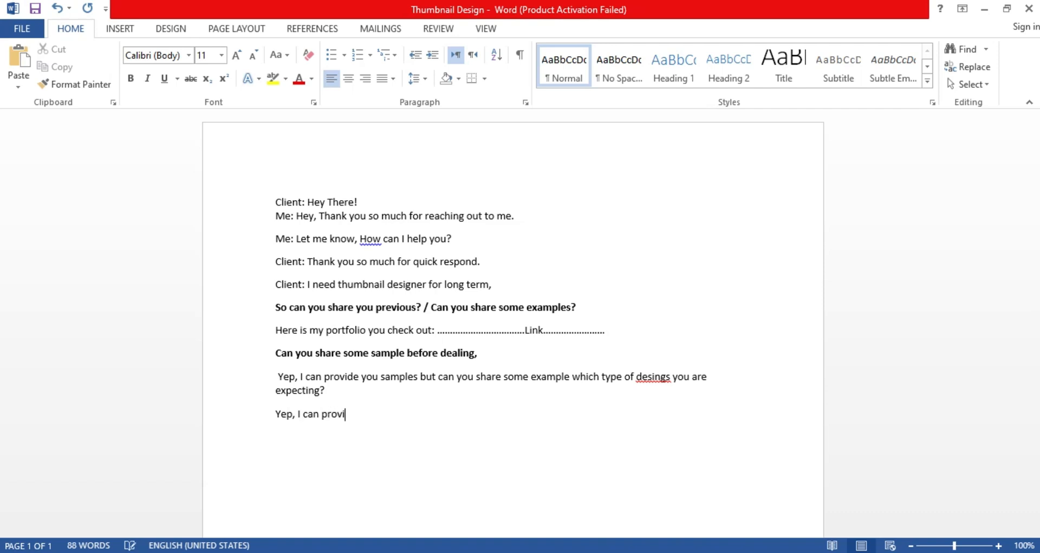
pyautogui.write('de you samples, ')
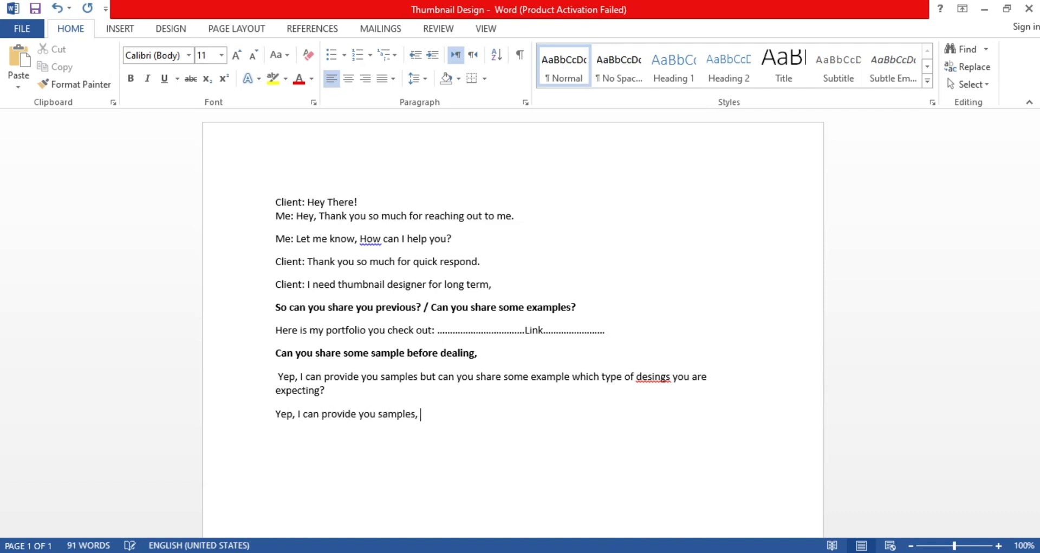
pyautogui.write('but can you share your ')
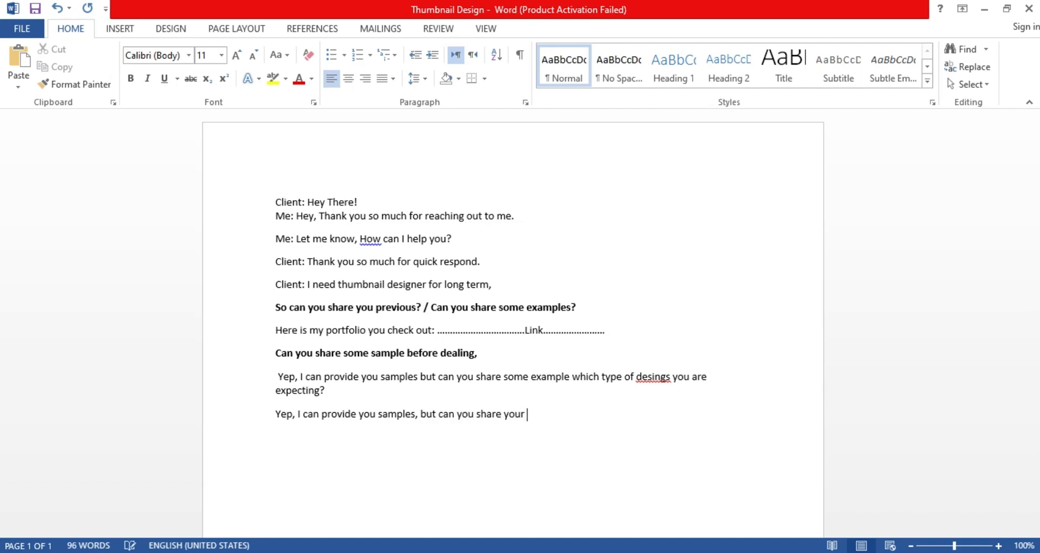
pyautogui.write('youtube chann')
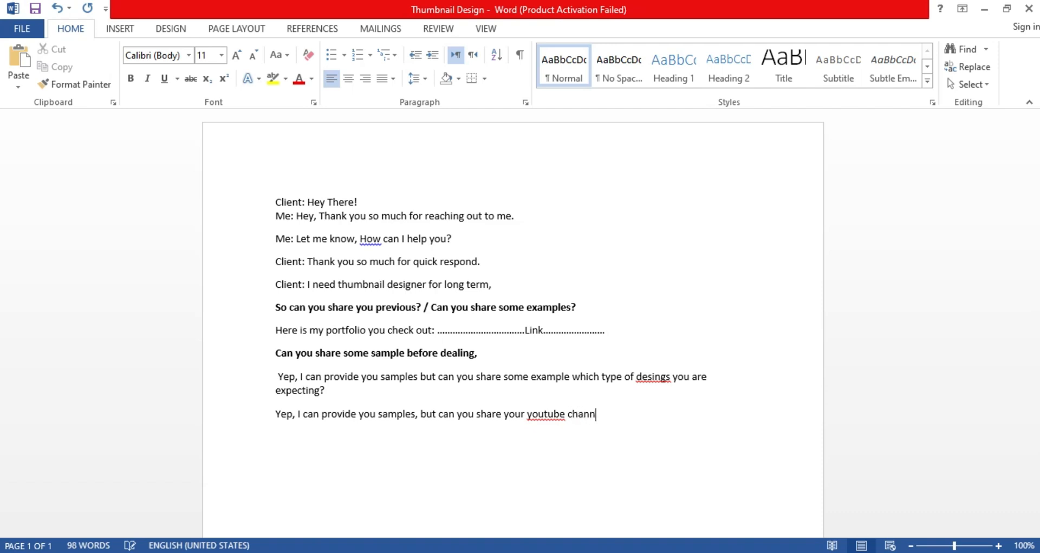
pyautogui.write('el for analize')
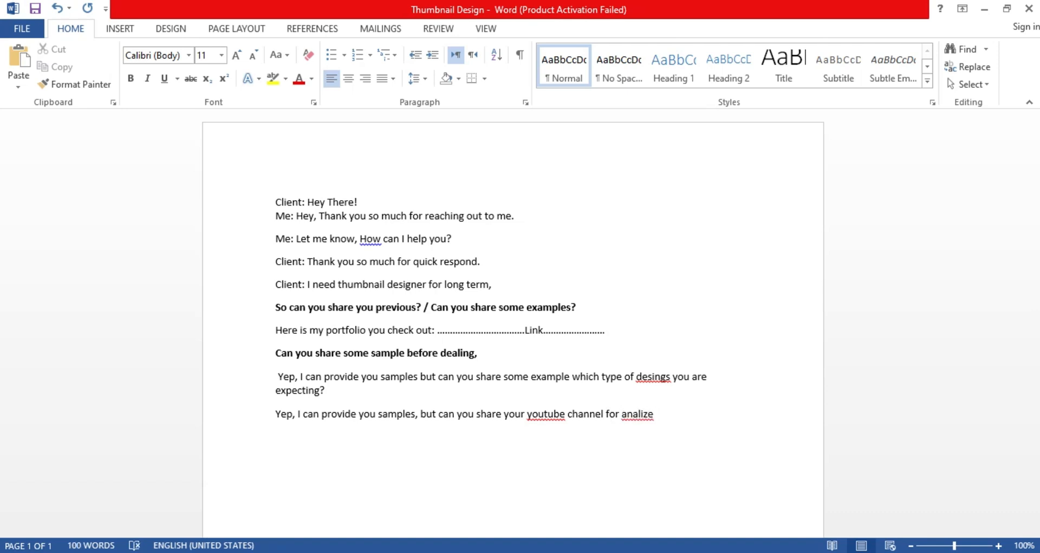
pyautogui.write(' s')
pyautogui.press('BackSpace')
pyautogui.write('niche and')
pyautogui.press('BackSpace')
pyautogui.press('BackSpace')
pyautogui.press('BackSpace')
pyautogui.press('BackSpace')
pyautogui.press('BackSpace')
pyautogui.press('BackSpace')
pyautogui.press('BackSpace')
pyautogui.press('BackSpace')
pyautogui.press('BackSpace')
pyautogui.press('BackSpace')
pyautogui.press('BackSpace')
pyautogui.press('BackSpace')
pyautogui.write('ze')
# Correct "analize" to the suggested spelling "analyze" and continue the reply with "channel category and type of content.".
pyautogui.rightClick(650, 418)
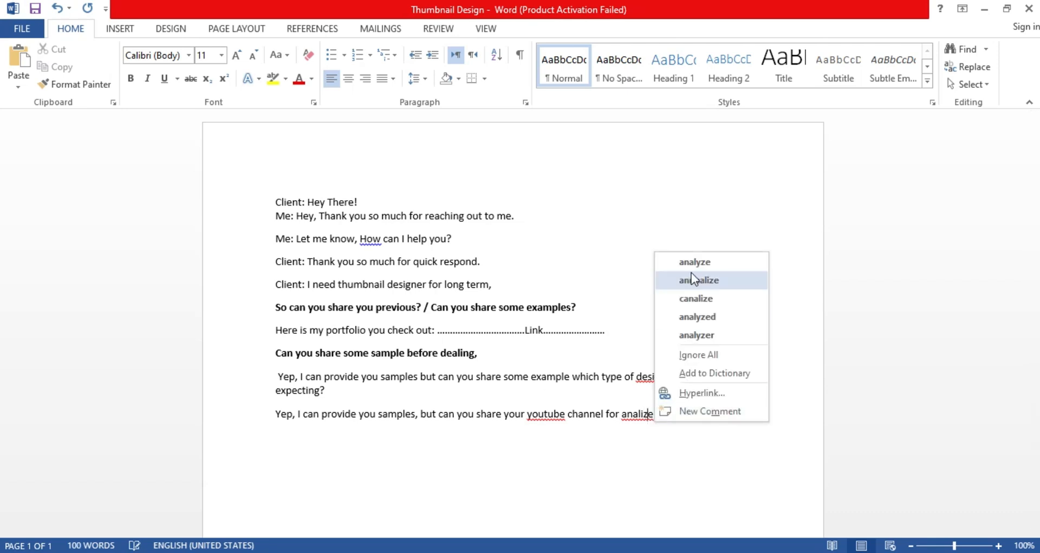
pyautogui.click(694, 263)
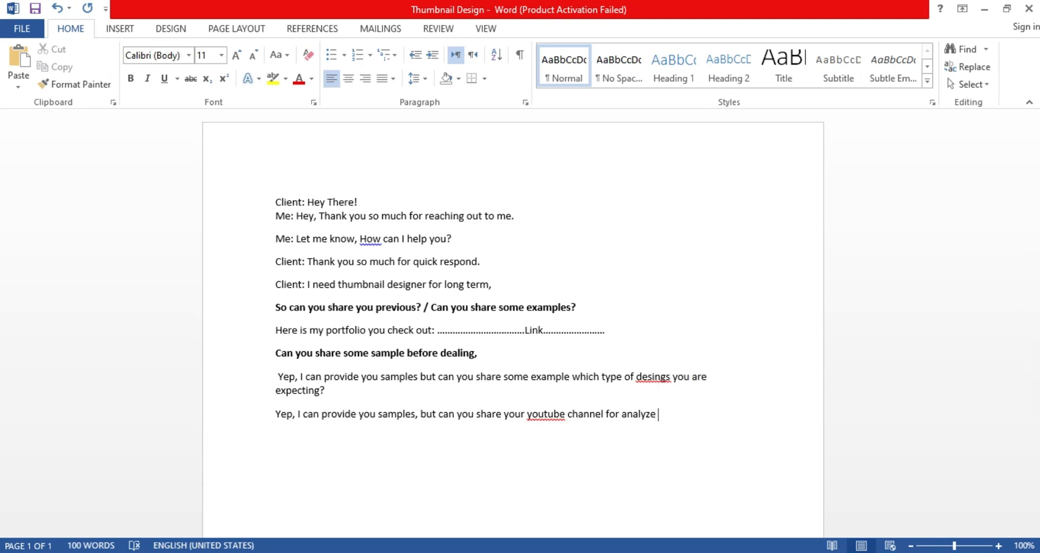
pyautogui.write('channel category and co')
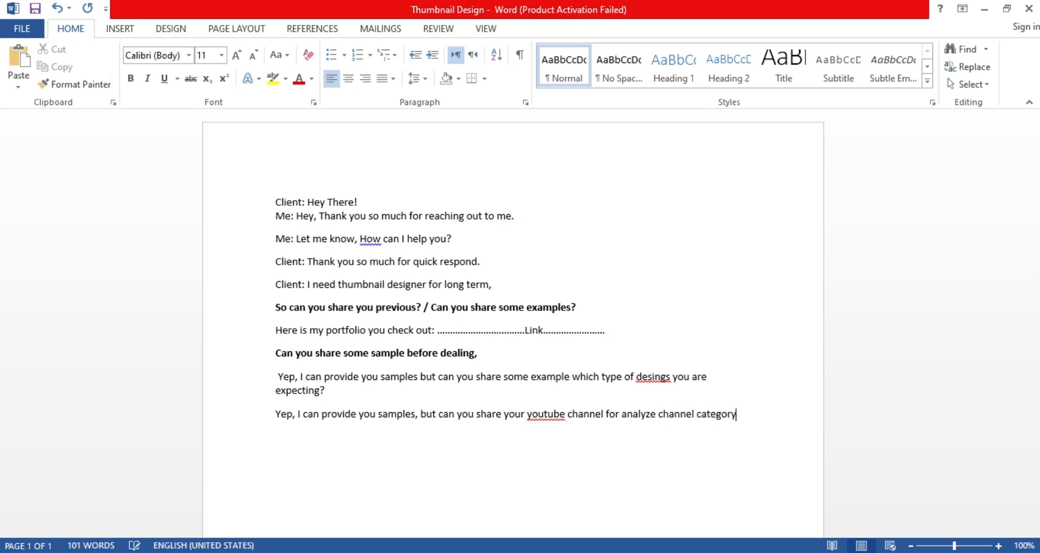
pyautogui.press('BackSpace')
pyautogui.press('BackSpace')
pyautogui.write('type of content.')
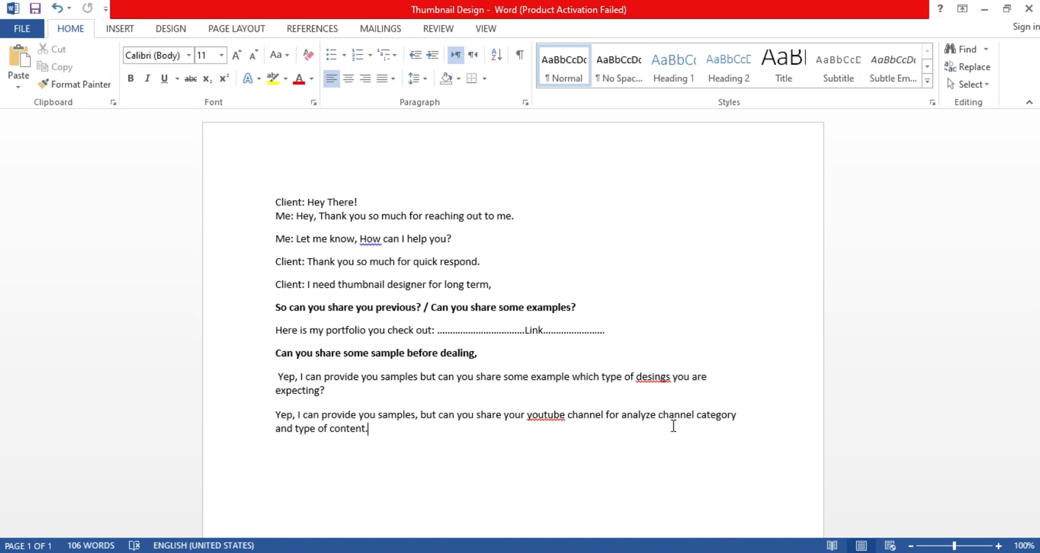
# Delete the word "channel" before "category" and start a new paragraph after the reply.
pyautogui.doubleClick(676, 409)
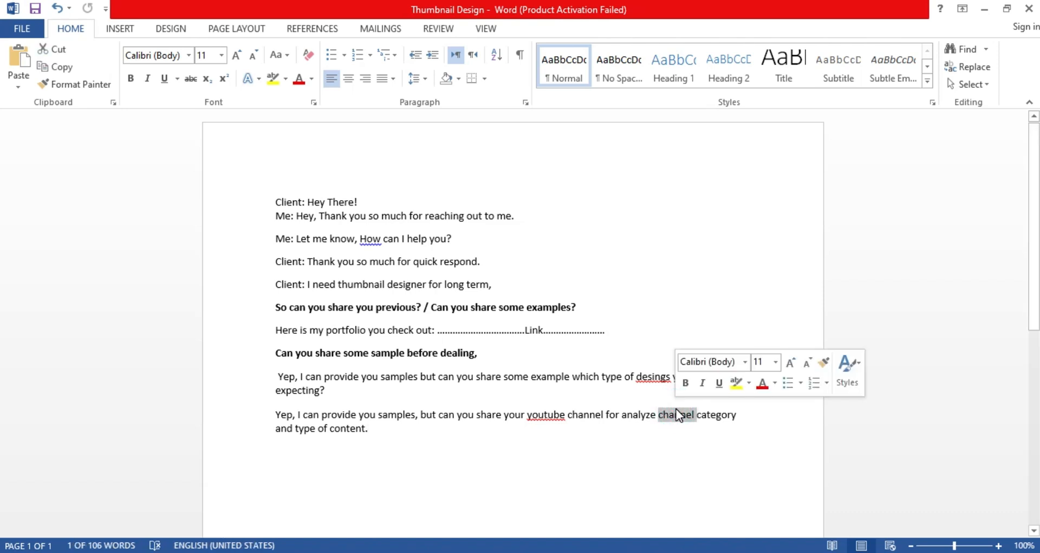
pyautogui.press('BackSpace')
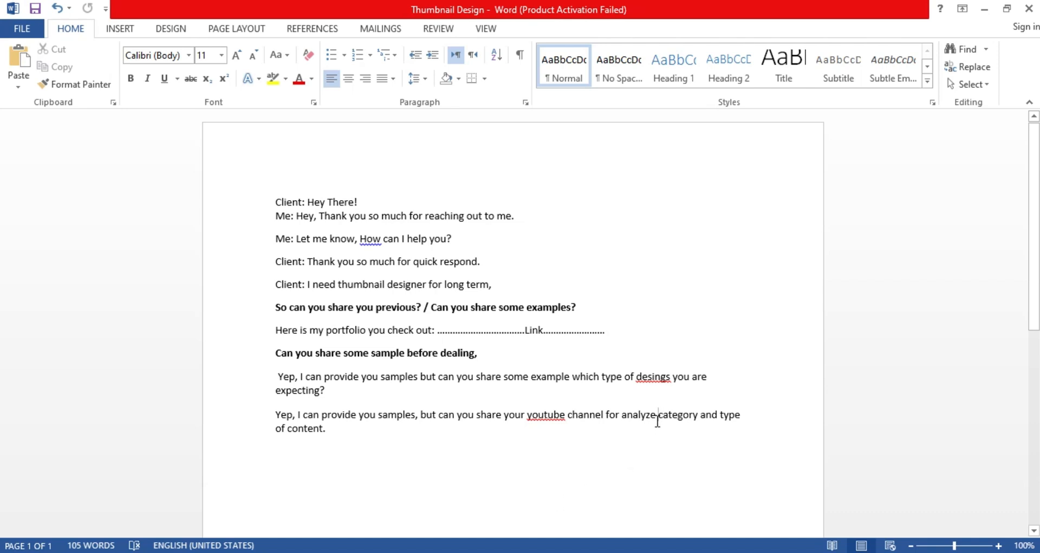
pyautogui.click(328, 432)
pyautogui.press('Return')
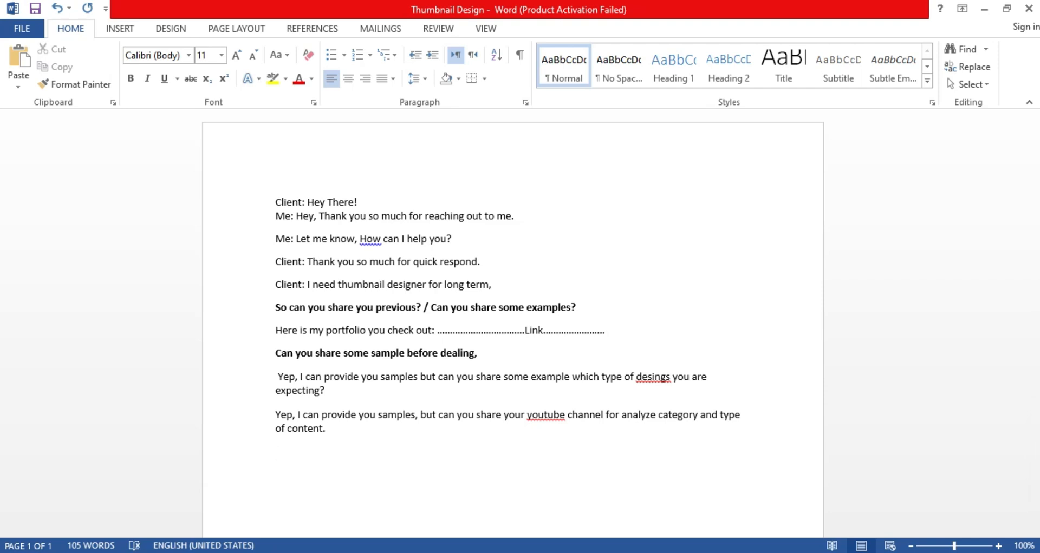
# Write the client line "Client; ............channel Link............" as a dotted placeholder and start a new paragraph below it.
pyautogui.write('Client; Channel,')
pyautogui.press('Return')
pyautogui.press('BackSpace')
pyautogui.press('BackSpace')
pyautogui.press('BackSpace')
pyautogui.press('BackSpace')
pyautogui.press('BackSpace')
pyautogui.press('BackSpace')
pyautogui.press('BackSpace')
pyautogui.press('BackSpace')
pyautogui.write('............channel ')
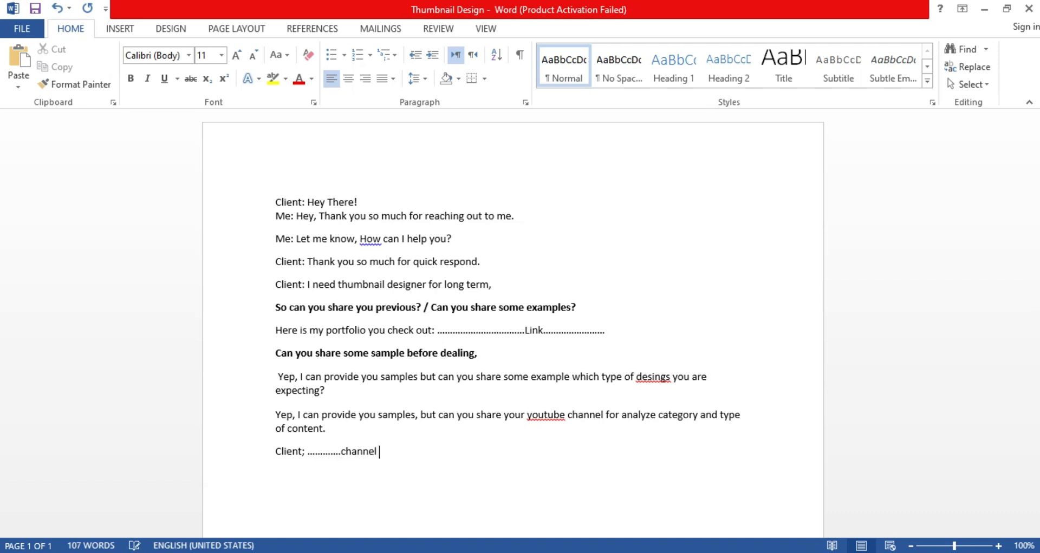
pyautogui.write('Link............')
pyautogui.press('Return')
# Begin the reply "Me: Thank you let me go" below the channel link line.
pyautogui.write('Me')
pyautogui.write(': ')
pyautogui.write('yeah I')
pyautogui.press('BackSpace')
pyautogui.press('BackSpace')
pyautogui.press('BackSpace')
pyautogui.press('BackSpace')
pyautogui.press('BackSpace')
pyautogui.write('eah')
pyautogui.press('BackSpace')
pyautogui.press('BackSpace')
pyautogui.press('BackSpace')
pyautogui.press('BackSpace')
pyautogui.write('Thank y')
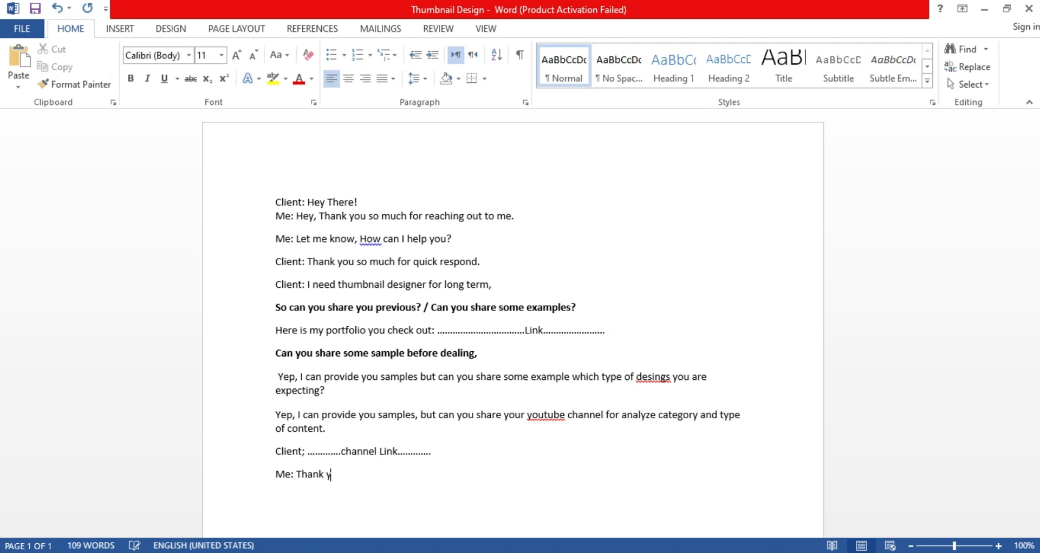
pyautogui.write('ou let me go thorugh')
pyautogui.press('BackSpace')
pyautogui.press('BackSpace')
pyautogui.press('BackSpace')
pyautogui.press('BackSpace')
pyautogui.press('BackSpace')
pyautogui.press('BackSpace')
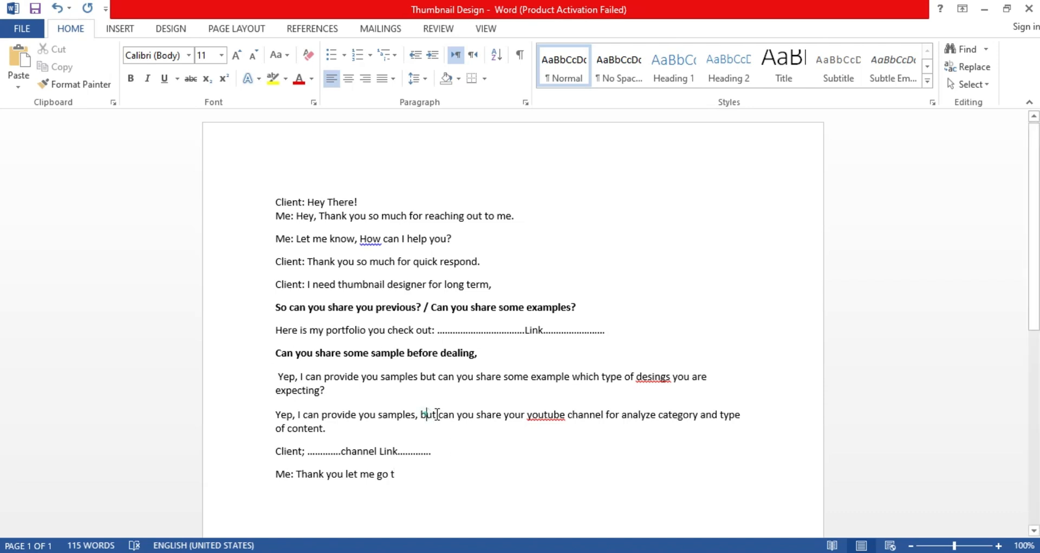
pyautogui.moveTo(424, 415); pyautogui.dragTo(678, 420)
pyautogui.click(568, 481)
pyautogui.click(317, 451)
pyautogui.moveTo(316, 451); pyautogui.dragTo(431, 453)
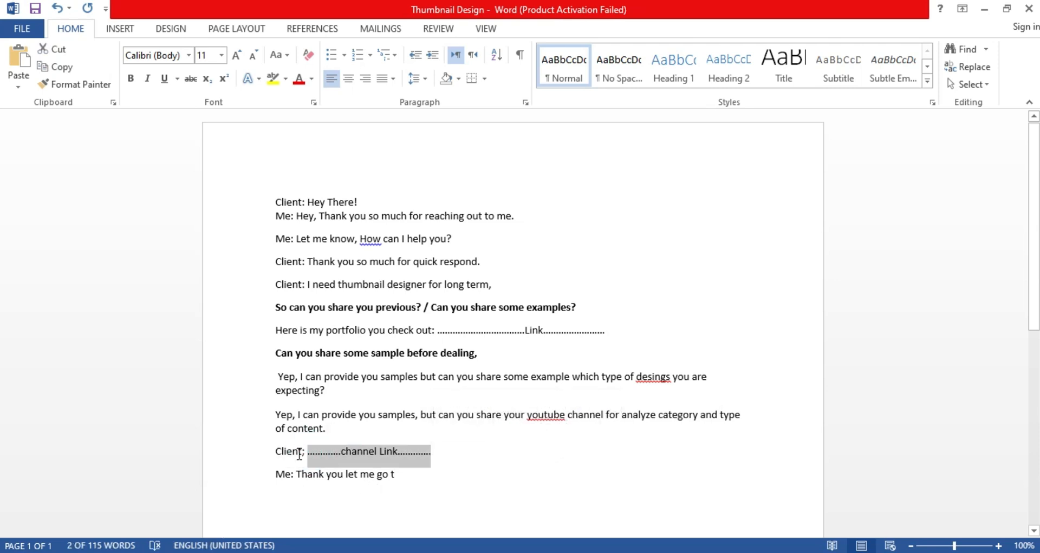
pyautogui.moveTo(304, 451); pyautogui.dragTo(286, 475)
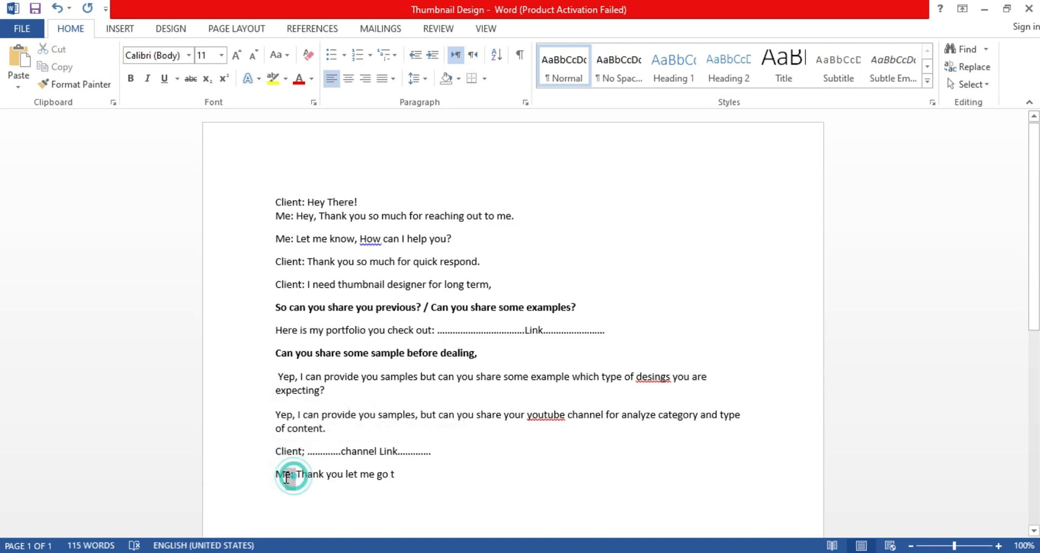
# Continue the "Thank you let me go" reply with "through give me few moments,".
pyautogui.click(393, 476)
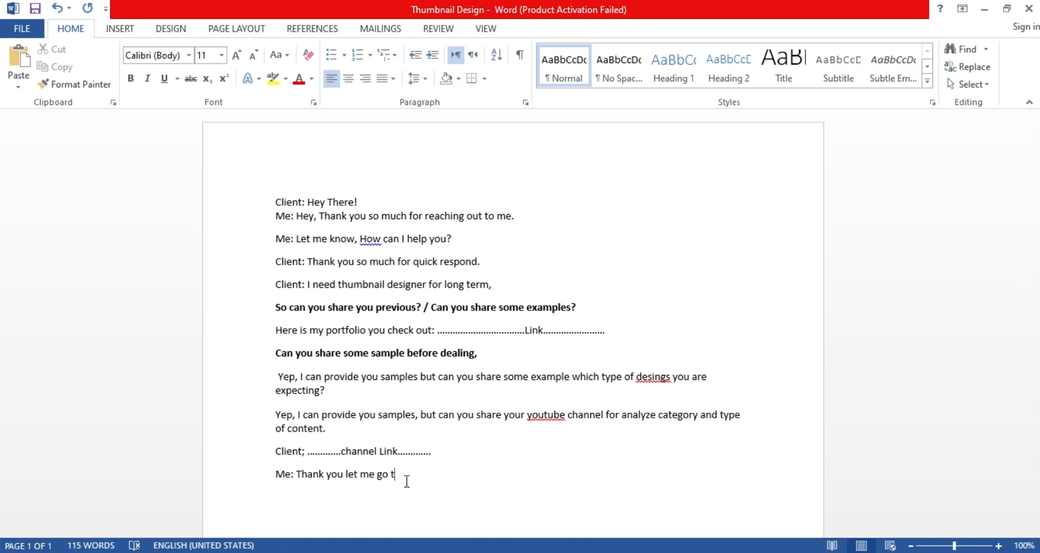
pyautogui.press('BackSpace')
pyautogui.press('BackSpace')
pyautogui.press('BackSpace')
pyautogui.write('hrough give em m')
pyautogui.press('BackSpace')
pyautogui.press('BackSpace')
pyautogui.press('BackSpace')
pyautogui.press('BackSpace')
pyautogui.write('me few moments, pl')
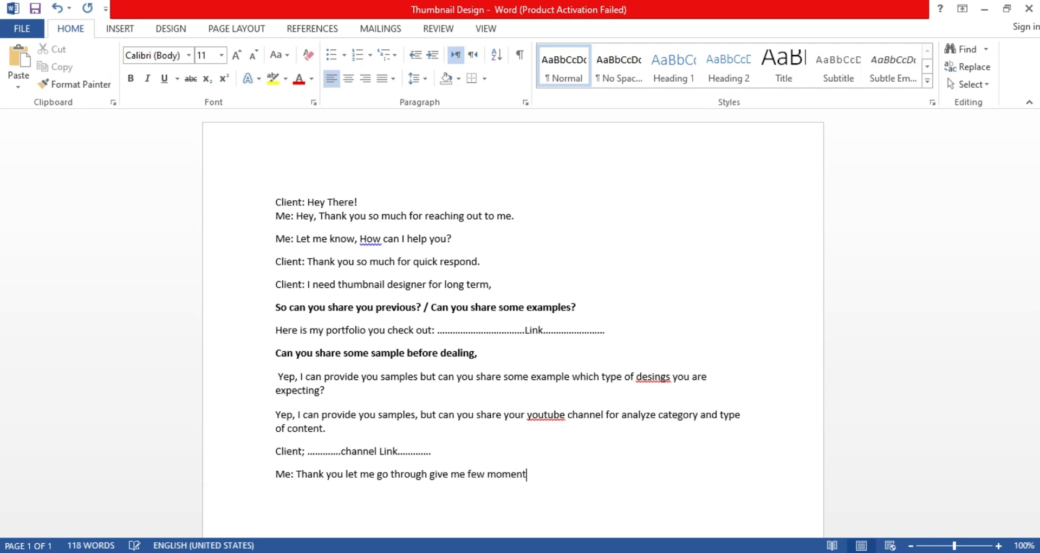
pyautogui.press('BackSpace')
pyautogui.write('plz stay with me.')
pyautogui.press('BackSpace')
pyautogui.press('BackSpace')
pyautogui.press('BackSpace')
pyautogui.press('BackSpace')
pyautogui.press('BackSpace')
pyautogui.press('BackSpace')
pyautogui.press('BackSpace')
pyautogui.press('BackSpace')
pyautogui.press('BackSpace')
pyautogui.press('BackSpace')
pyautogui.press('BackSpace')
pyautogui.press('BackSpace')
pyautogui.press('BackSpace')
pyautogui.press('BackSpace')
pyautogui.press('BackSpace')
pyautogui.press('BackSpace')
pyautogui.press('BackSpace')
# Start a new reply line reading "Me: Got it,How" below the few-moments reply.
pyautogui.press('Return')
pyautogui.write('Me:  Got it')
pyautogui.write(', When')
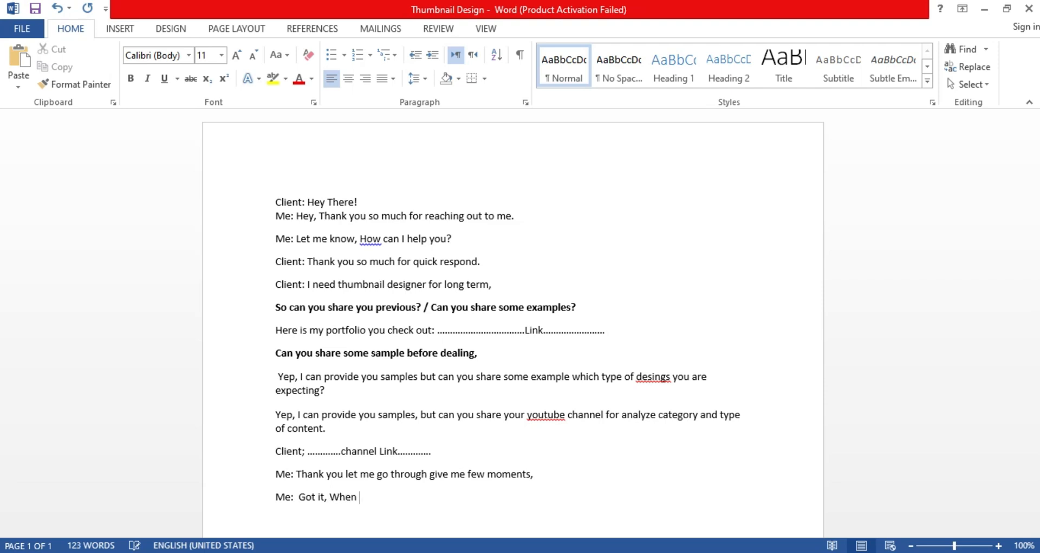
pyautogui.press('BackSpace')
pyautogui.press('BackSpace')
pyautogui.press('BackSpace')
pyautogui.press('BackSpace')
pyautogui.write('How')
# Continue the "Got it" line with "many designs you need on daily base? Or weekly? Or monthly?".
pyautogui.moveTo(404, 284); pyautogui.dragTo(487, 286)
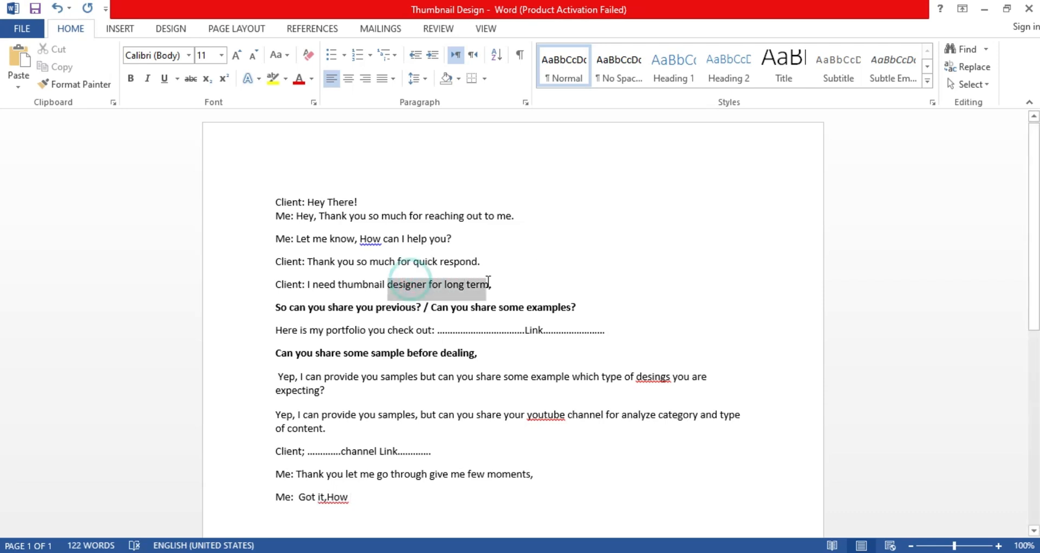
pyautogui.doubleClick(456, 283)
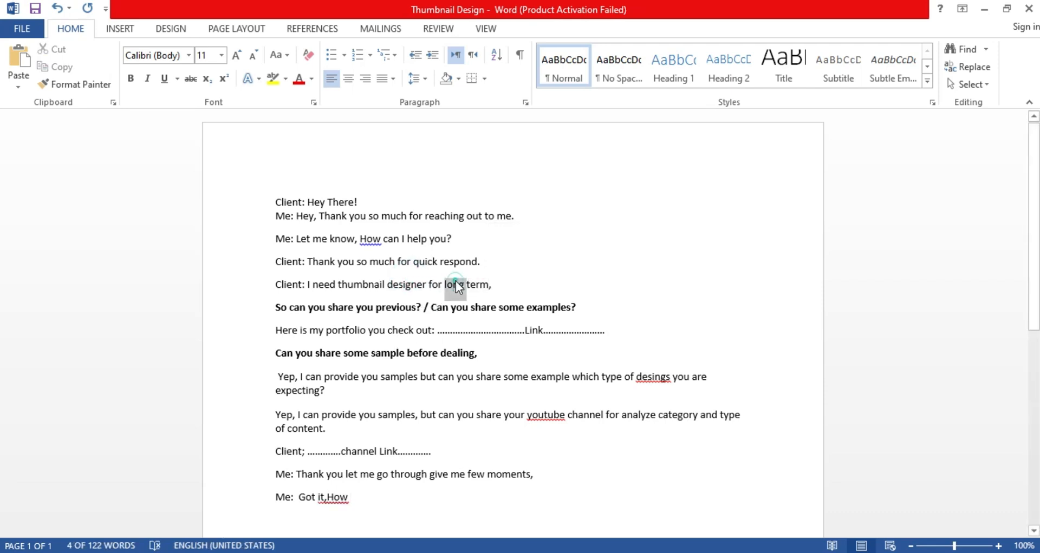
pyautogui.click(388, 501)
pyautogui.write('man ')
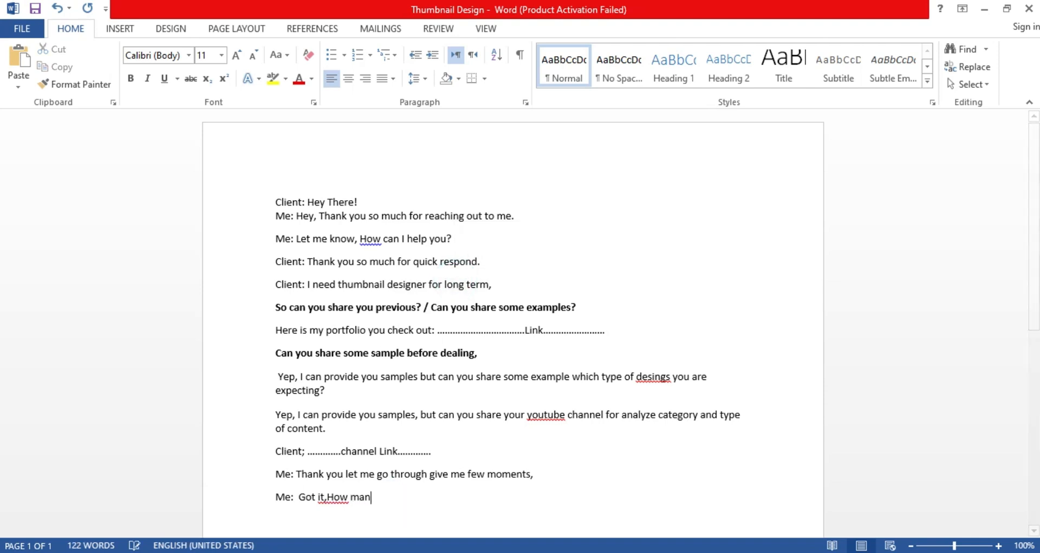
pyautogui.write('y design')
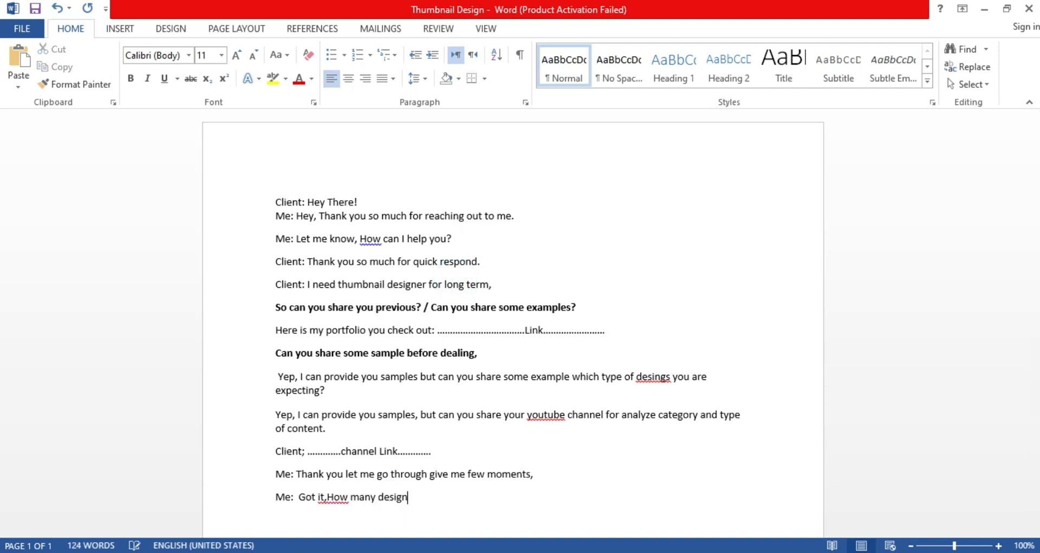
pyautogui.write('s you need on daily ')
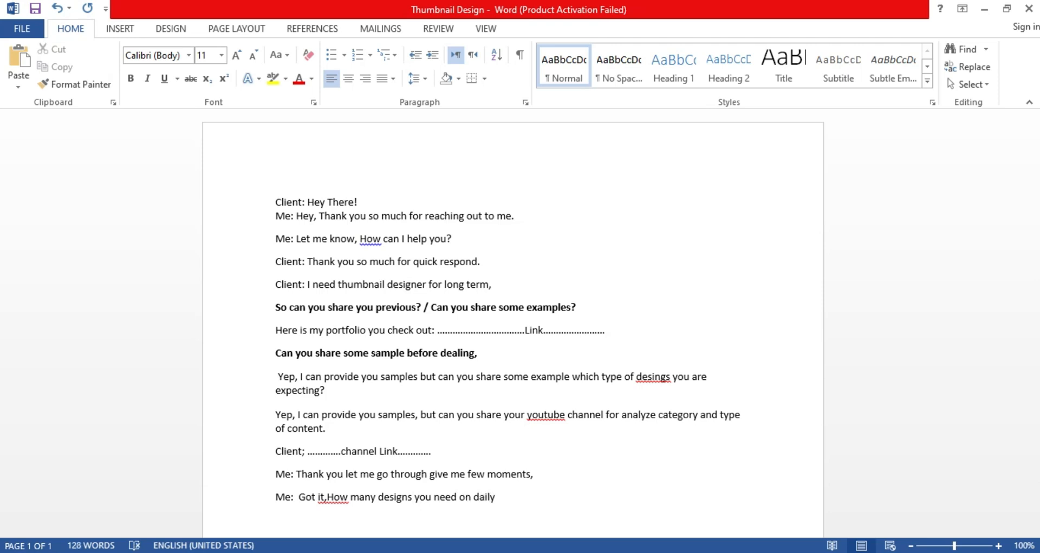
pyautogui.write('base? Or weekly? or')
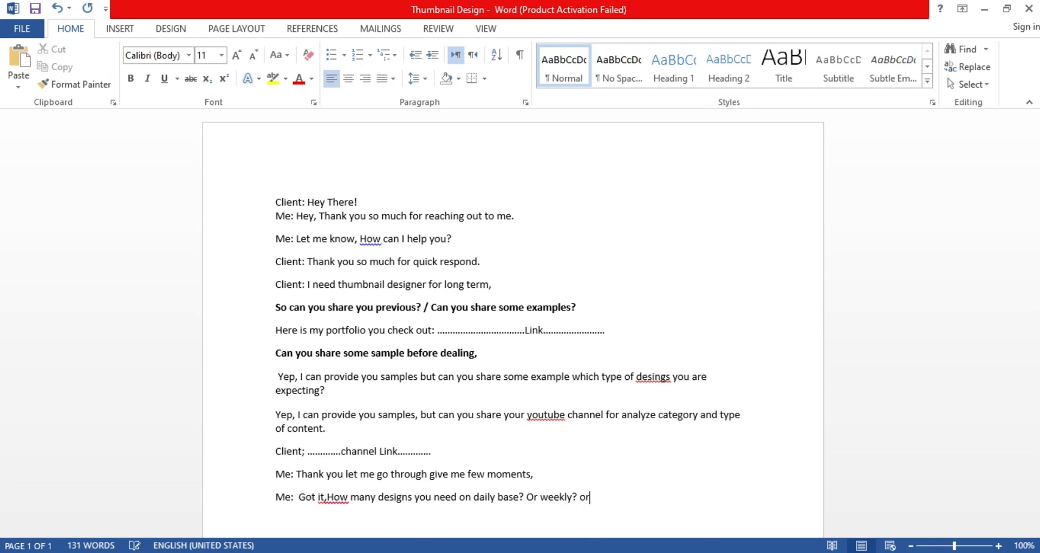
pyautogui.write('month')
pyautogui.press('BackSpace')
pyautogui.press('BackSpace')
pyautogui.press('BackSpace')
pyautogui.press('BackSpace')
pyautogui.press('BackSpace')
pyautogui.press('BackSpace')
pyautogui.write('r monthly? ')
# Add the client's answer "Client: I need 3 designs every week." as a new paragraph.
pyautogui.write('Client')
pyautogui.press('BackSpace')
pyautogui.press('BackSpace')
pyautogui.press('BackSpace')
pyautogui.press('BackSpace')
pyautogui.write('ient: ')
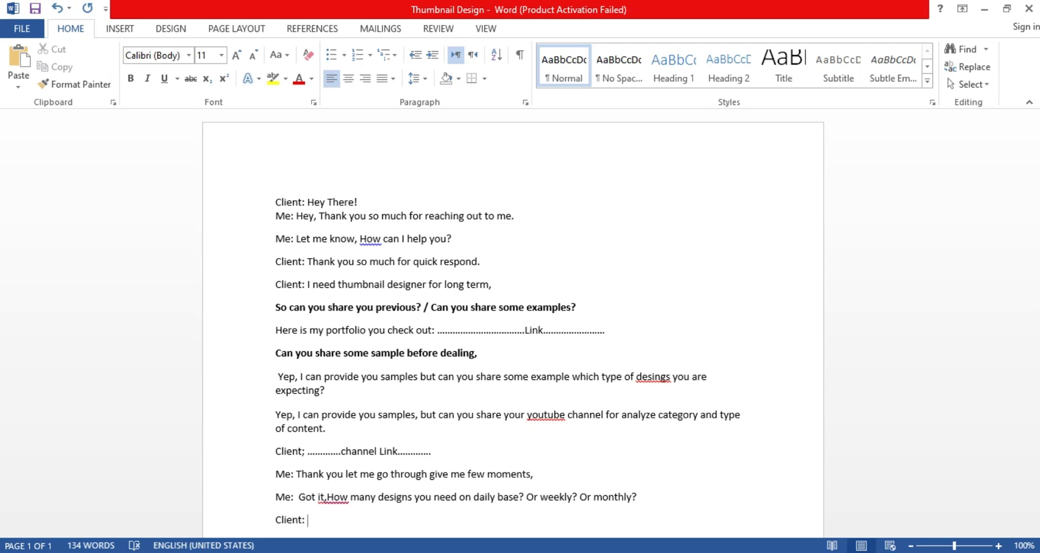
pyautogui.write('I need 3 designs every ')
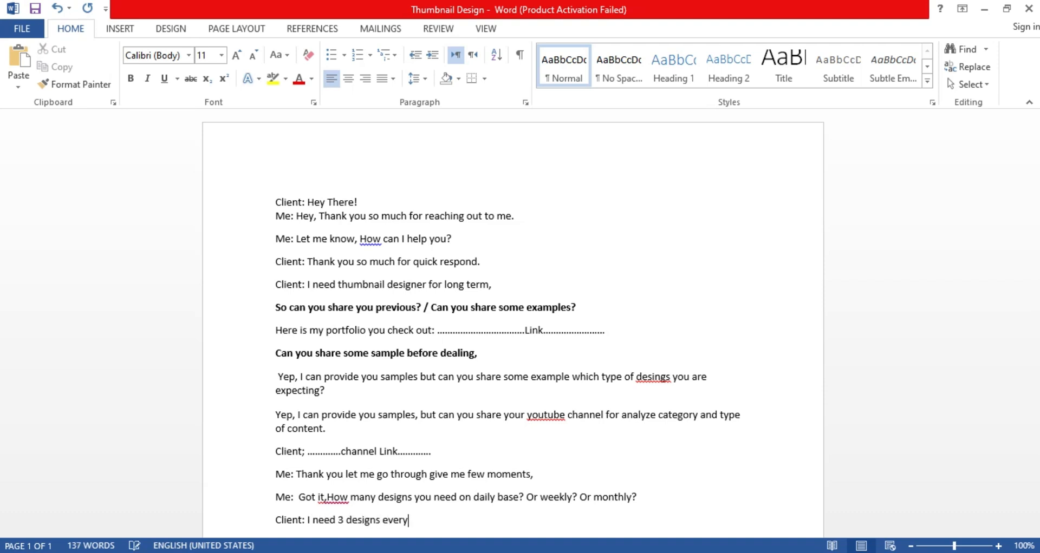
pyautogui.write('week.')
pyautogui.press('Return')
pyautogui.press('BackSpace')
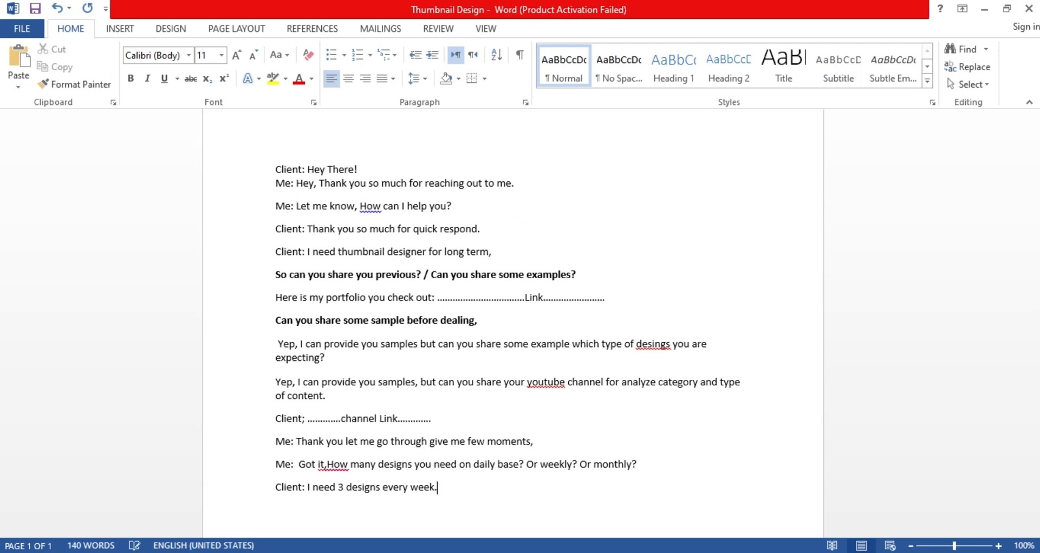
# Add the client's question "Client: How much you will charge ?" as a new paragraph below the 3-designs answer.
pyautogui.press('Return')
pyautogui.write('Clent')
pyautogui.press('BackSpace')
pyautogui.press('BackSpace')
pyautogui.press('BackSpace')
pyautogui.write('ien')
pyautogui.write('t: How much you wi')
pyautogui.write('ll chan')
pyautogui.write('ge for')
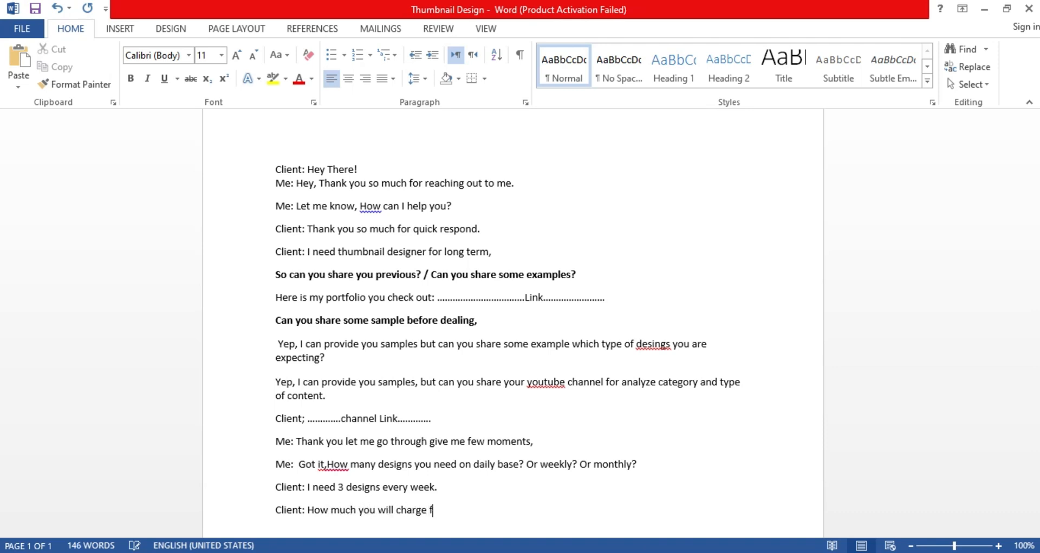
pyautogui.press('BackSpace')
pyautogui.press('BackSpace')
pyautogui.press('BackSpace')
pyautogui.press('BackSpace')
pyautogui.press('BackSpace')
pyautogui.press('BackSpace')
pyautogui.press('BackSpace')
pyautogui.press('BackSpace')
pyautogui.press('BackSpace')
pyautogui.press('BackSpace')
pyautogui.press('BackSpace')
pyautogui.press('BackSpace')
pyautogui.press('BackSpace')
pyautogui.press('BackSpace')
pyautogui.press('BackSpace')
pyautogui.press('BackSpace')
pyautogui.press('BackSpace')
pyautogui.press('BackSpace')
pyautogui.press('BackSpace')
pyautogui.press('BackSpace')
pyautogui.press('BackSpace')
pyautogui.press('BackSpace')
pyautogui.press('BackSpace')
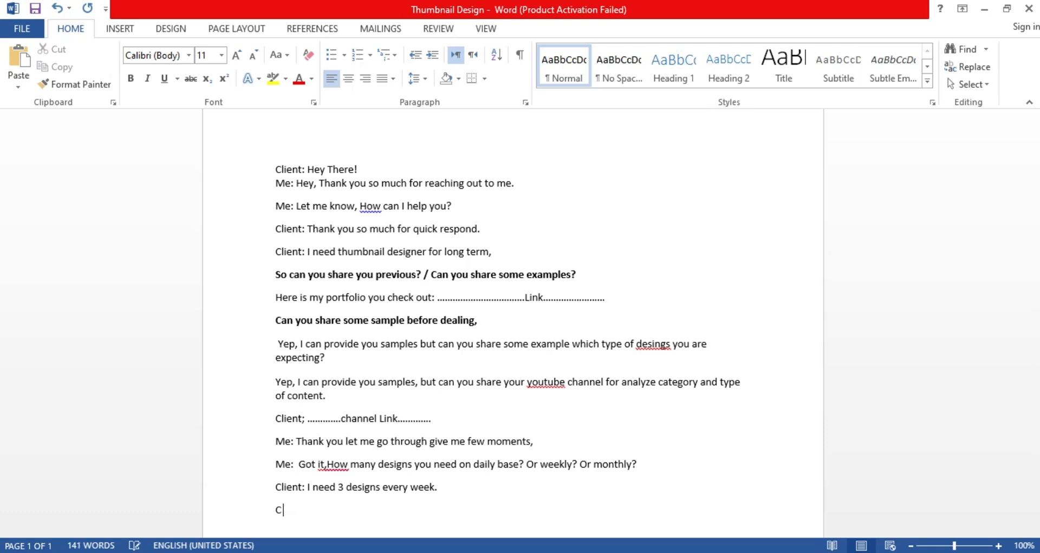
pyautogui.write('ient: How much you will')
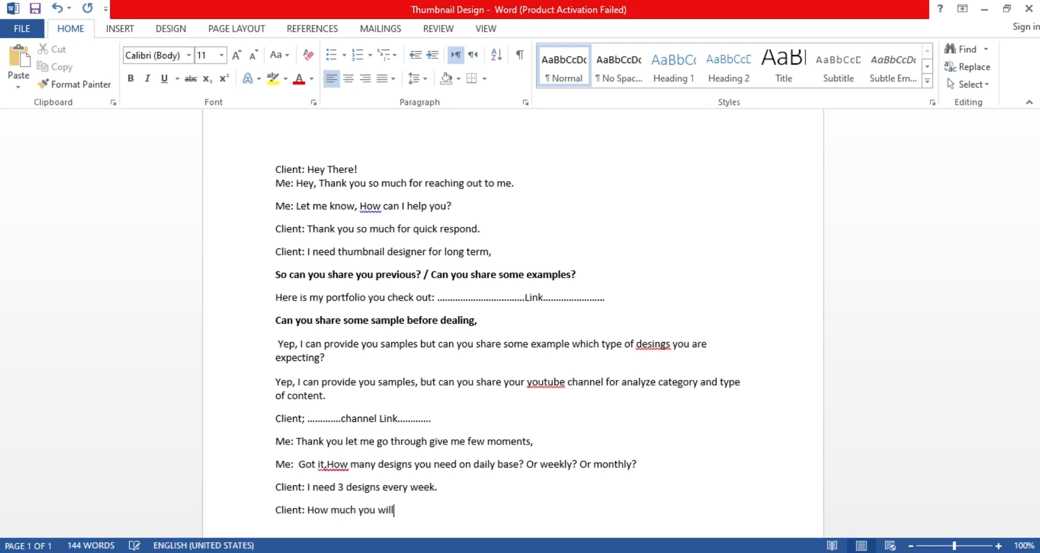
pyautogui.write(' charge ?')
# Start a new reply paragraph reading "Me: Do you want to discuss budget on per" below the charge question.
pyautogui.press('Return')
pyautogui.write('Me: Do you want tod')
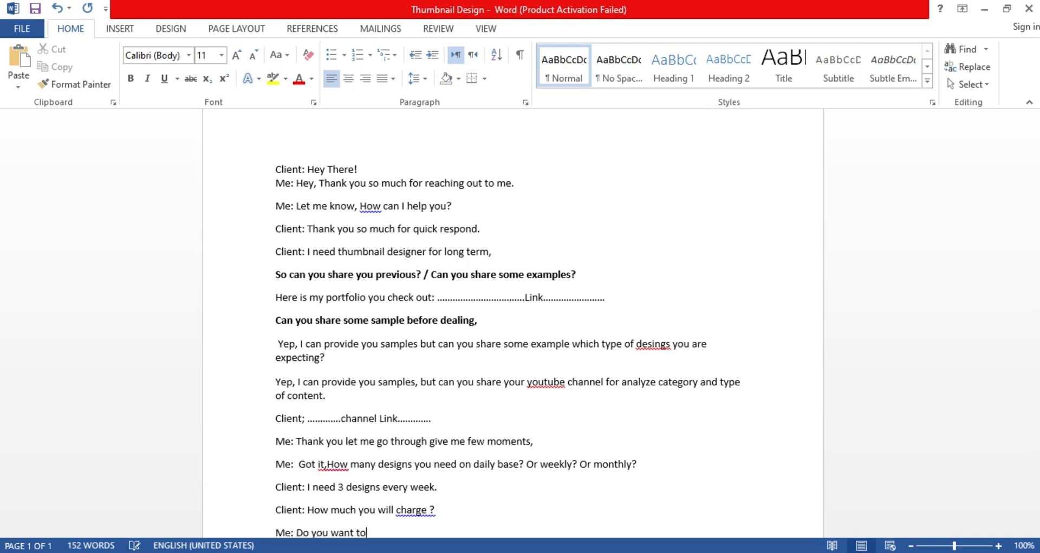
pyautogui.press('BackSpace')
pyautogui.press('BackSpace')
pyautogui.write('discuss ab')
pyautogui.press('BackSpace')
pyautogui.press('BackSpace')
pyautogui.write('budget onmon')
pyautogui.press('BackSpace')
pyautogui.press('BackSpace')
pyautogui.press('BackSpace')
pyautogui.write('mont')
pyautogui.press('BackSpace')
pyautogui.press('BackSpace')
pyautogui.press('BackSpace')
pyautogui.press('BackSpace')
pyautogui.write('dial')
pyautogui.press('BackSpace')
pyautogui.press('BackSpace')
pyautogui.press('BackSpace')
pyautogui.press('BackSpace')
pyautogui.write('per ')
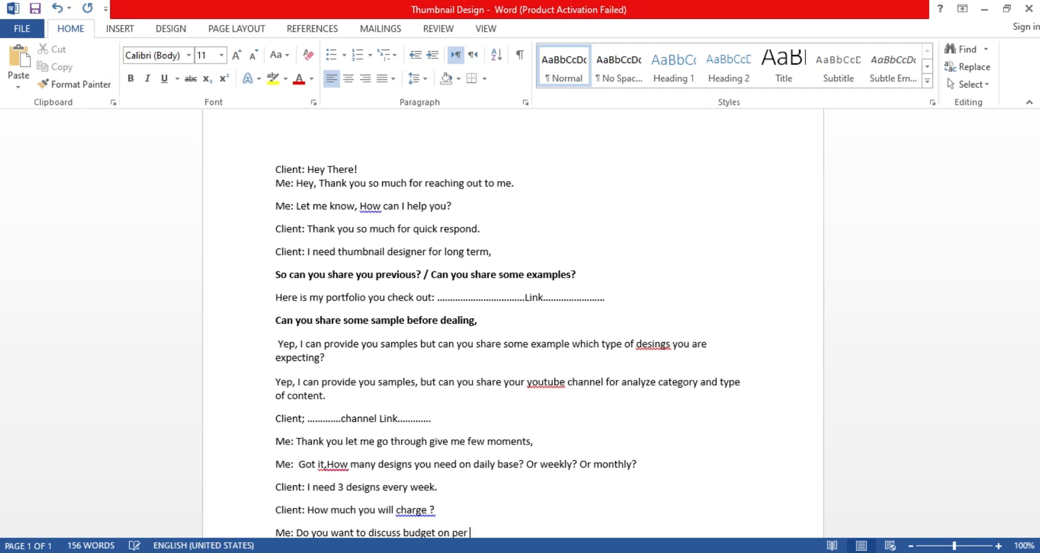
# Complete the budget question with "thumbnail/ or week base?/ or monthly base?".
pyautogui.write('thumbnail?')
pyautogui.press('BackSpace')
pyautogui.write('//')
pyautogui.press('BackSpace')
pyautogui.write('or week')
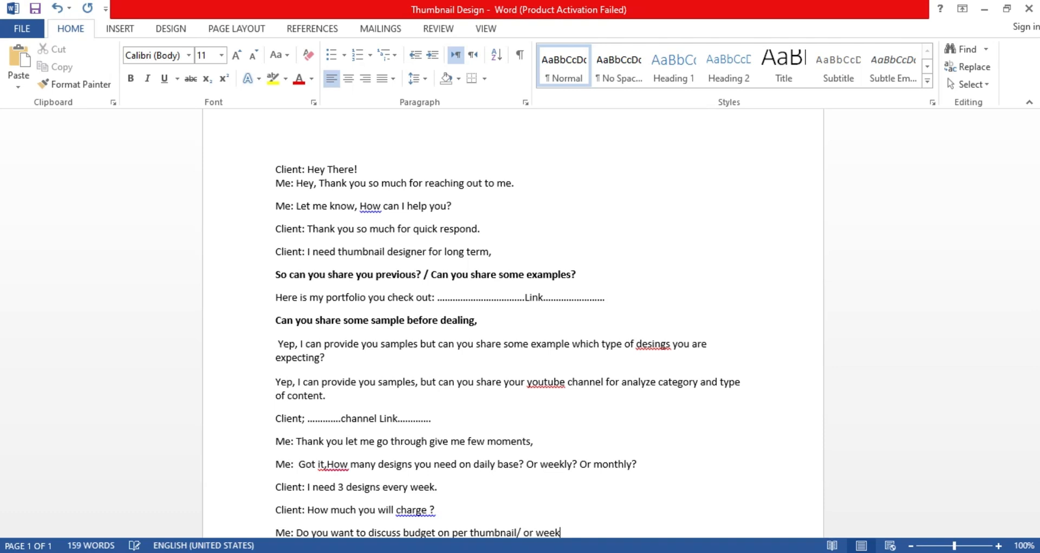
pyautogui.write(' thumbnail?/ or mon')
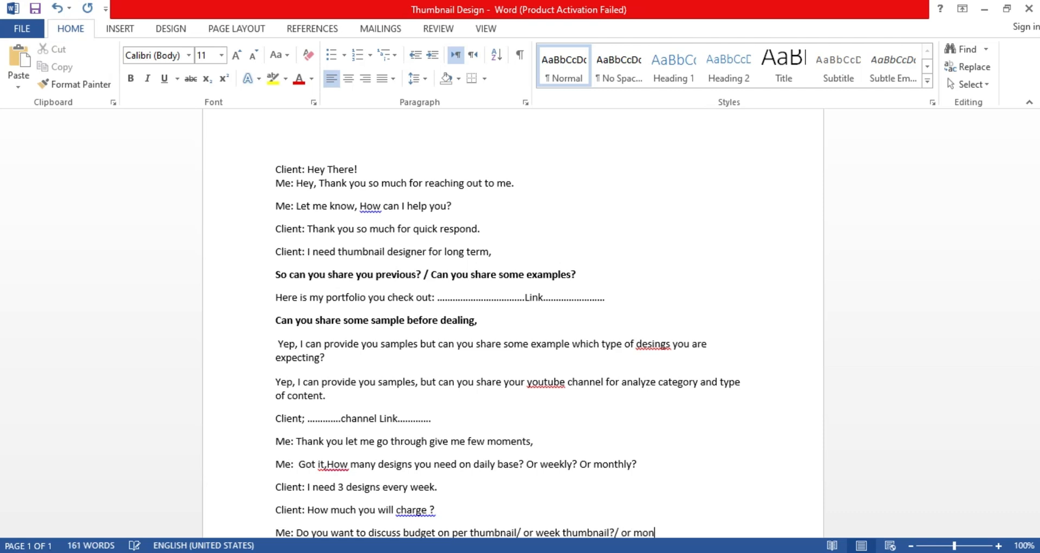
pyautogui.write('thly base?')
pyautogui.doubleClick(585, 533)
pyautogui.write('base')
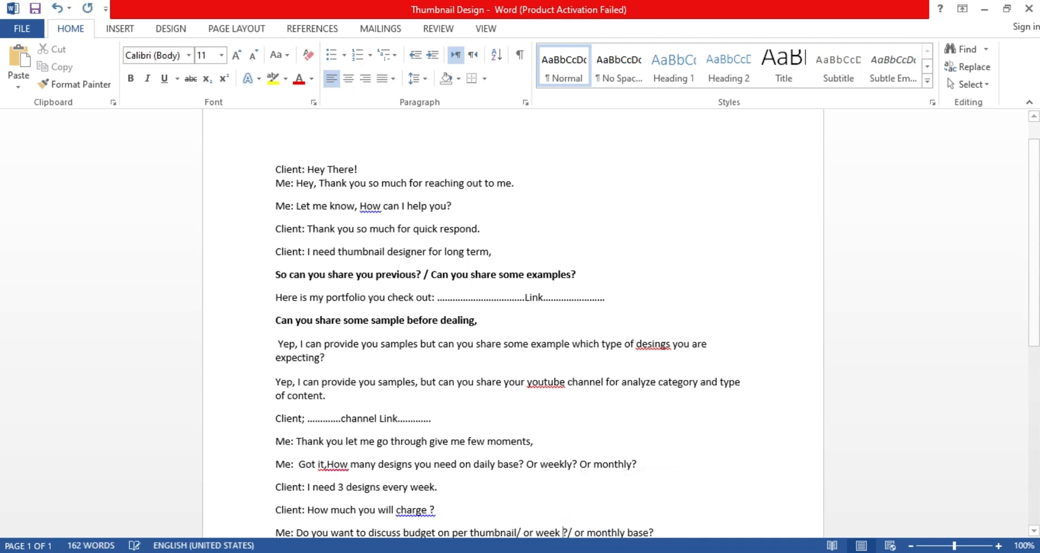
# Add the client's answer "Client: Monthly will be better." and the reply "Me: Give me few moments." as new paragraphs.
pyautogui.scroll(-1, 695, 471)
pyautogui.click(697, 467)
pyautogui.press('Return')
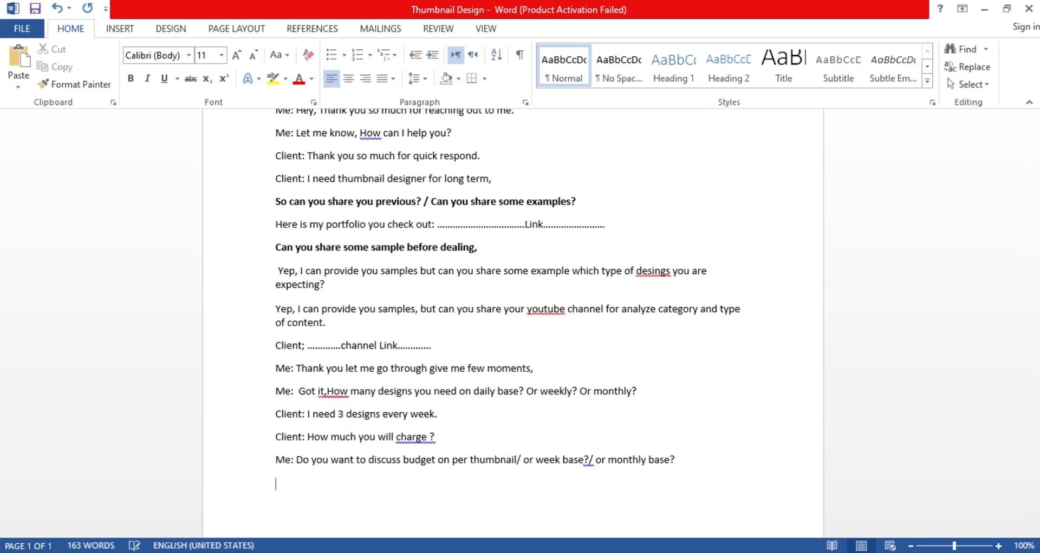
pyautogui.write('Clein')
pyautogui.press('BackSpace')
pyautogui.press('BackSpace')
pyautogui.press('BackSpace')
pyautogui.write('ient: Per')
pyautogui.press('BackSpace')
pyautogui.press('BackSpace')
pyautogui.press('BackSpace')
pyautogui.press('BackSpace')
pyautogui.write('Monthly will be better. ')
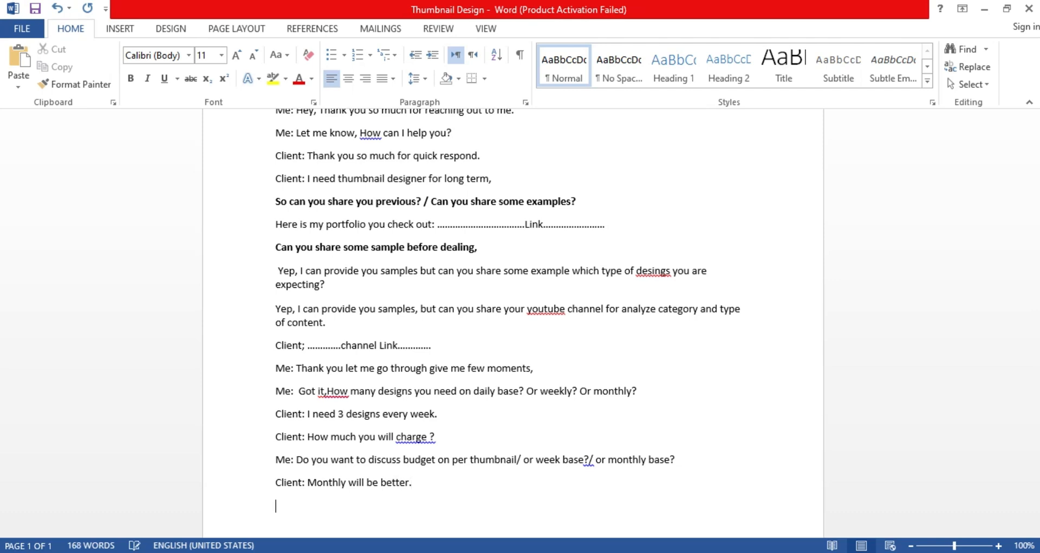
pyautogui.write('Me: Give me few moments.')
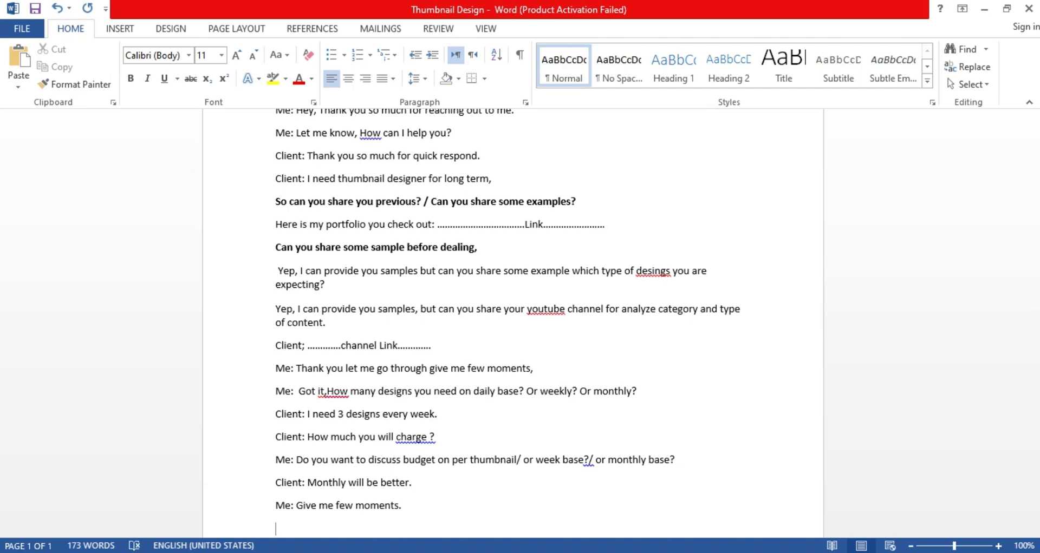
# Move the words "want to discuss budget on" behind "per" in the budget question.
pyautogui.scroll(-1, 519, 491)
pyautogui.moveTo(308, 447); pyautogui.dragTo(408, 450)
pyautogui.click(613, 448)
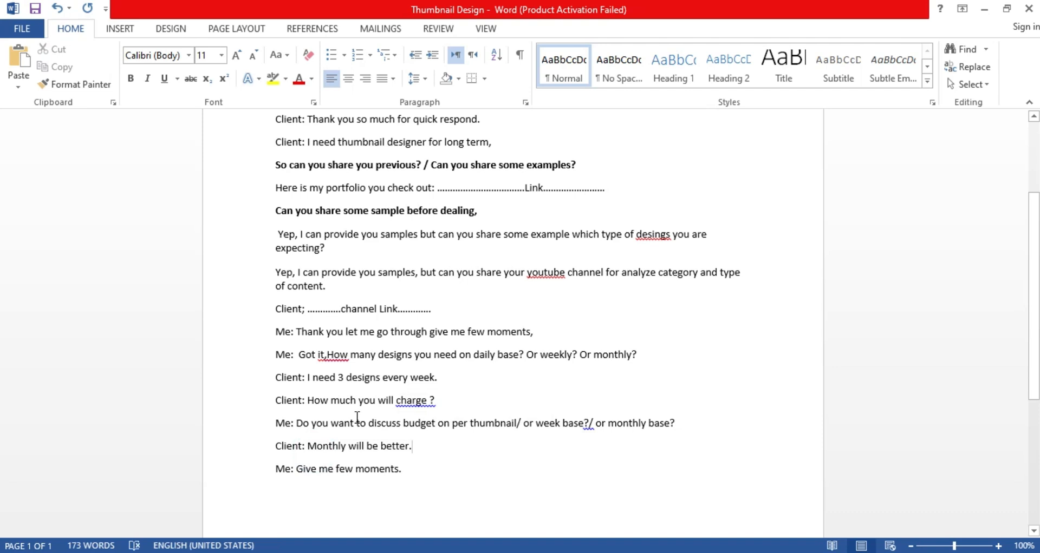
pyautogui.moveTo(342, 428); pyautogui.dragTo(471, 424)
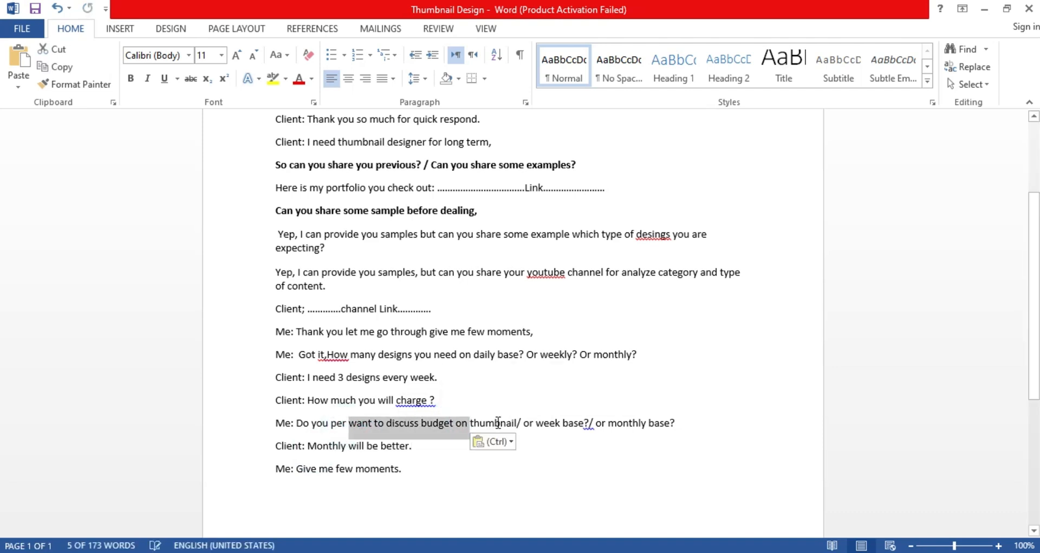
# Review the conversation from the monthly budget answer back up to the client's request for a long-term thumbnail designer.
pyautogui.click(407, 454)
pyautogui.moveTo(413, 454); pyautogui.dragTo(309, 455)
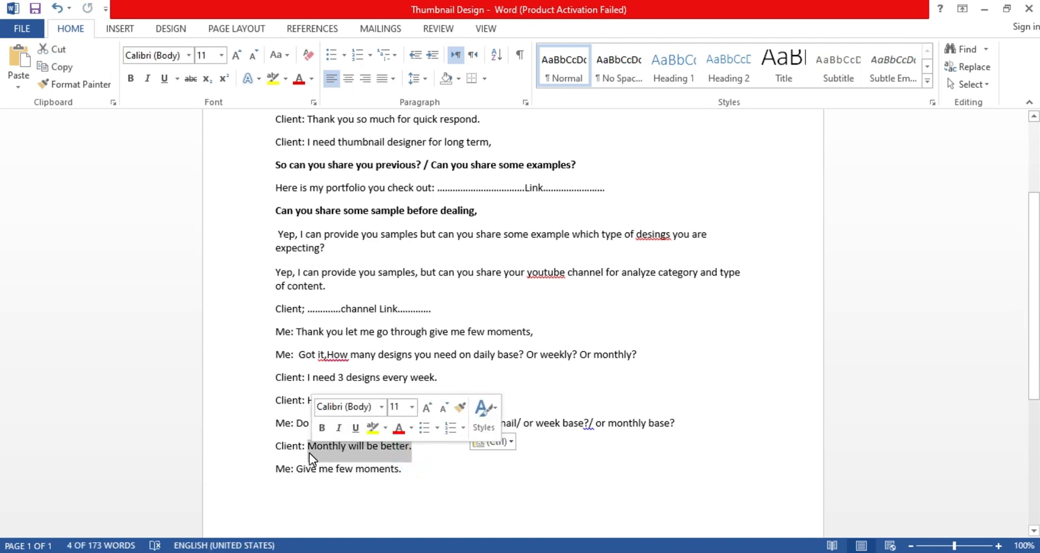
pyautogui.scroll(4, 251, 395)
pyautogui.scroll(-3, 290, 243)
pyautogui.moveTo(412, 509); pyautogui.dragTo(315, 269)
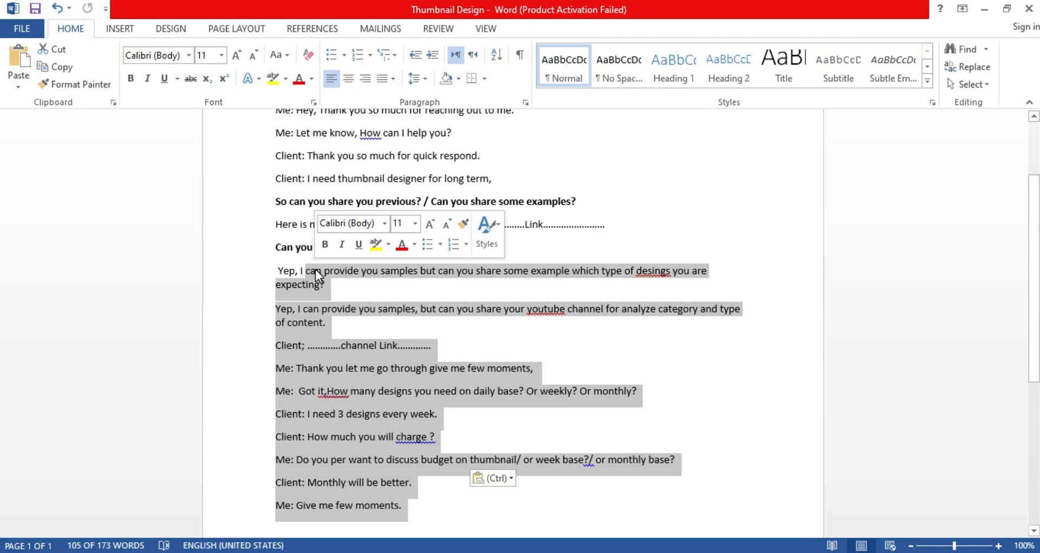
pyautogui.scroll(-3, 331, 358)
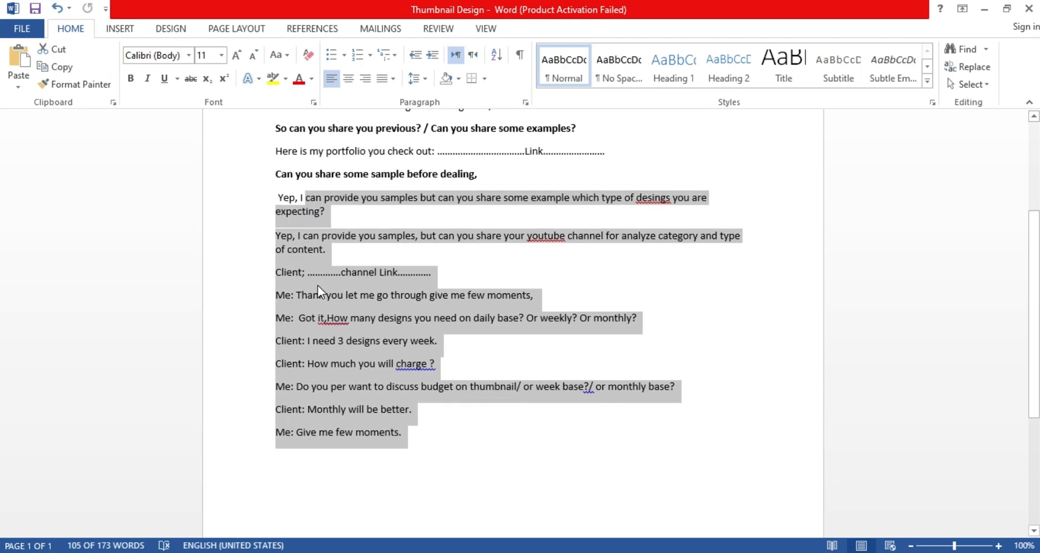
pyautogui.scroll(3, 317, 285)
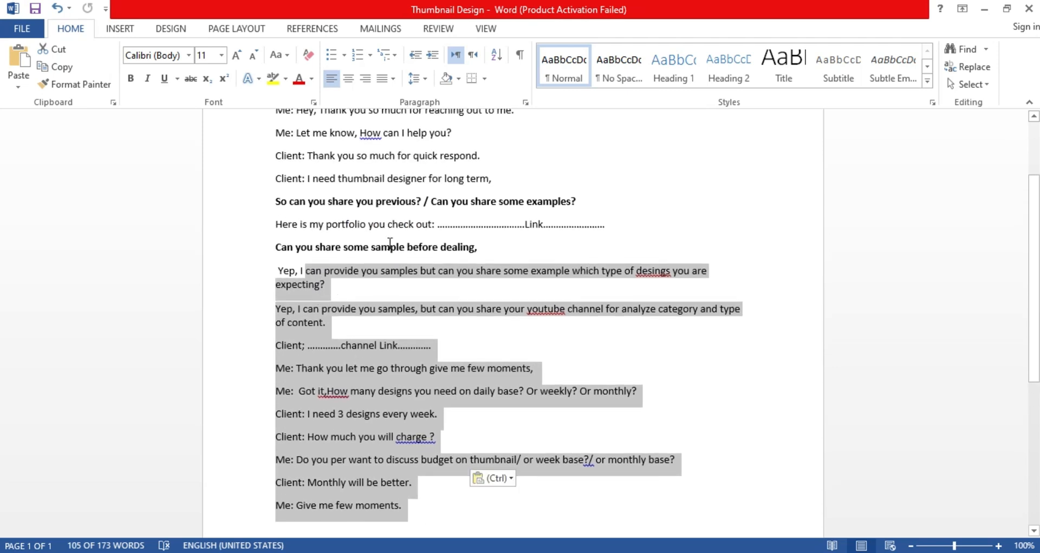
pyautogui.click(293, 317)
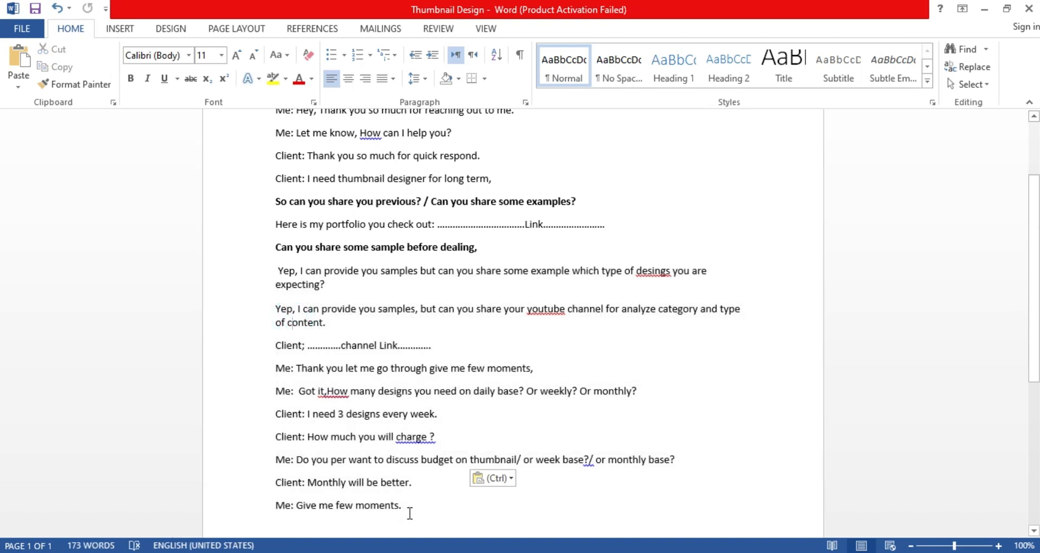
pyautogui.scroll(3, 338, 258)
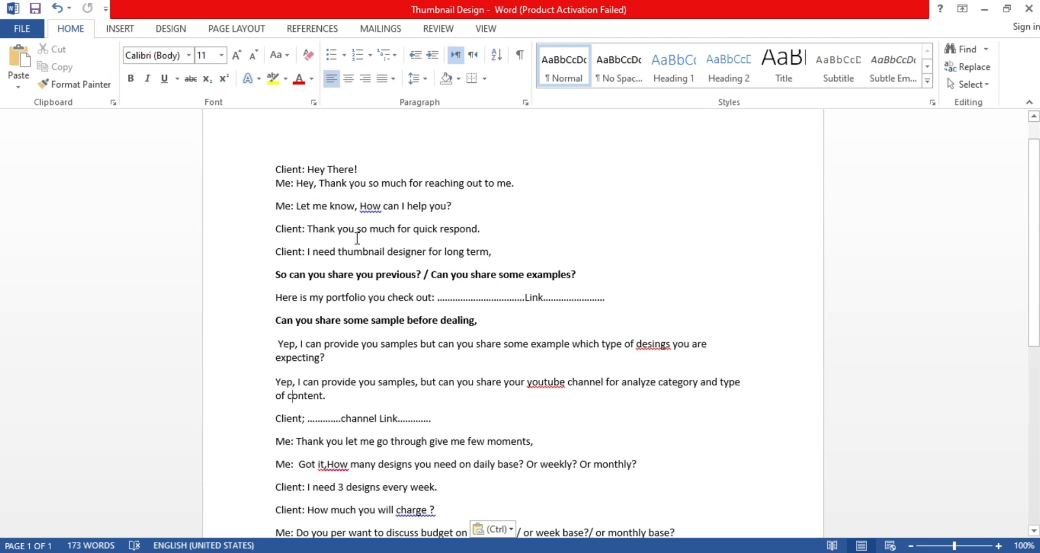
pyautogui.moveTo(490, 253); pyautogui.dragTo(367, 259)
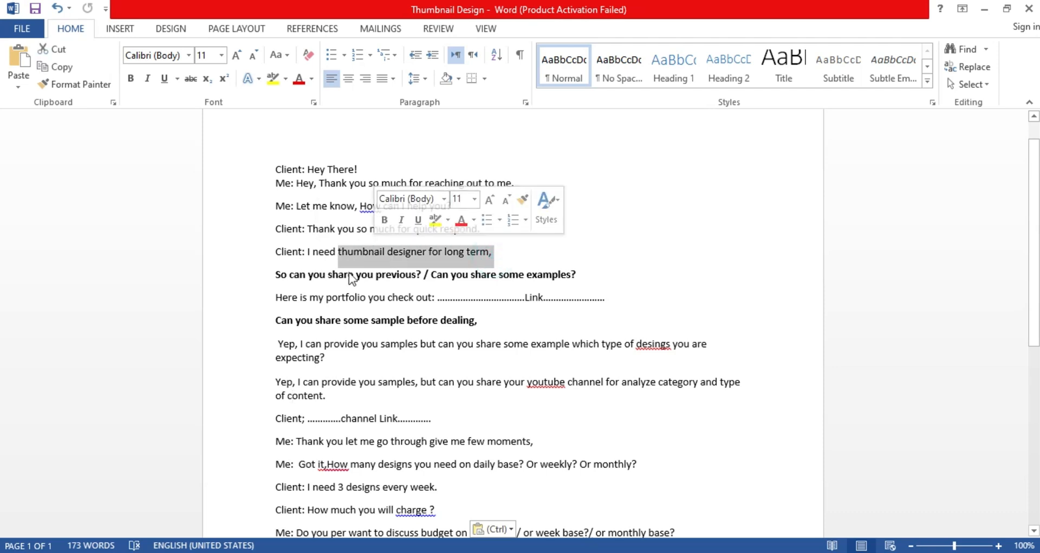
pyautogui.click(337, 298)
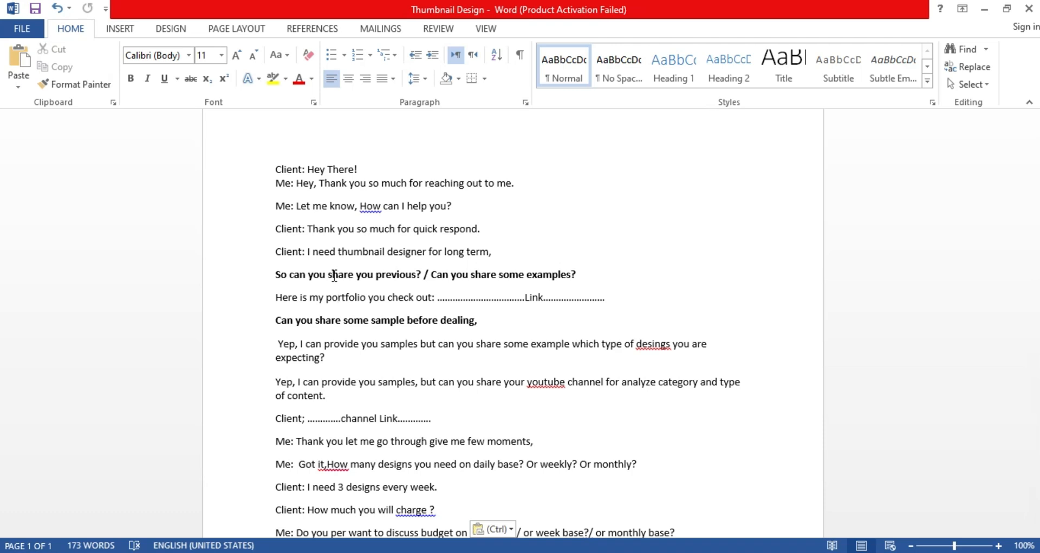
# Replace the comma ending the line "Client: I need thumbnail designer for long term" with a period.
pyautogui.click(489, 253)
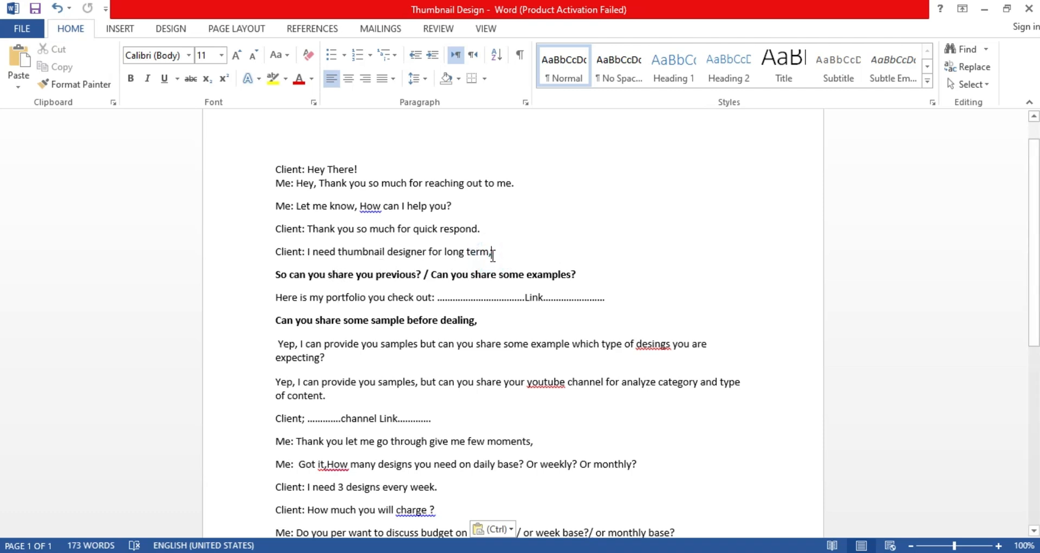
pyautogui.press('BackSpace')
pyautogui.write('.')
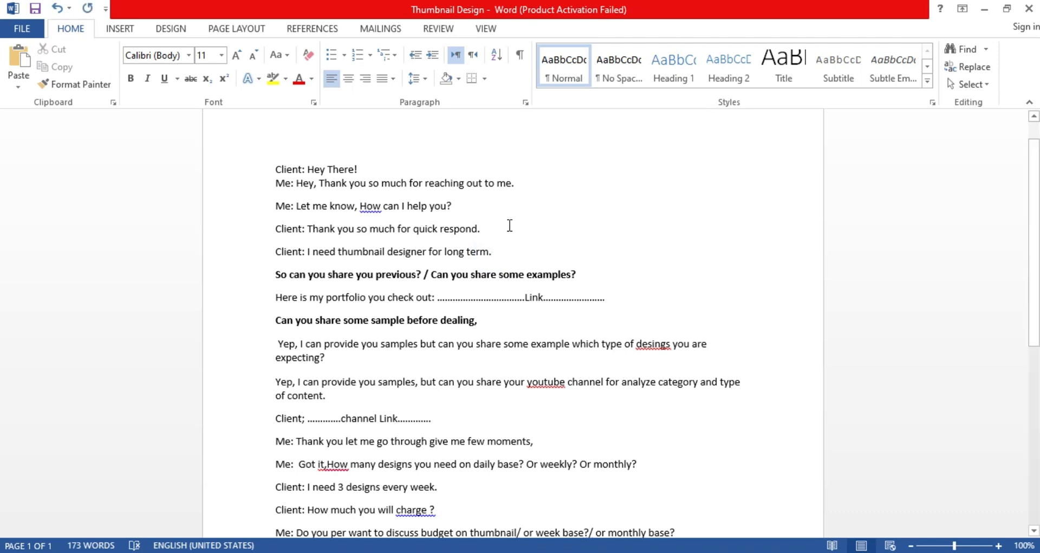
# Reread the whole conversation from the greeting down to the monthly budget answer and the few-moments reply.
pyautogui.scroll(-2, 510, 225)
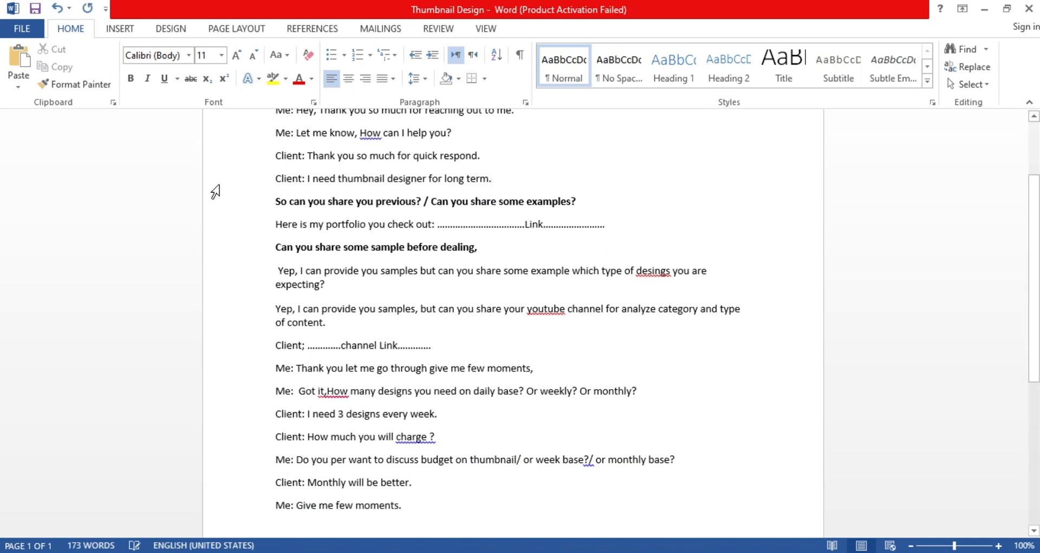
pyautogui.scroll(1, 308, 168)
pyautogui.click(303, 145)
pyautogui.moveTo(303, 146); pyautogui.dragTo(482, 464)
pyautogui.scroll(-1, 417, 471)
pyautogui.click(417, 471)
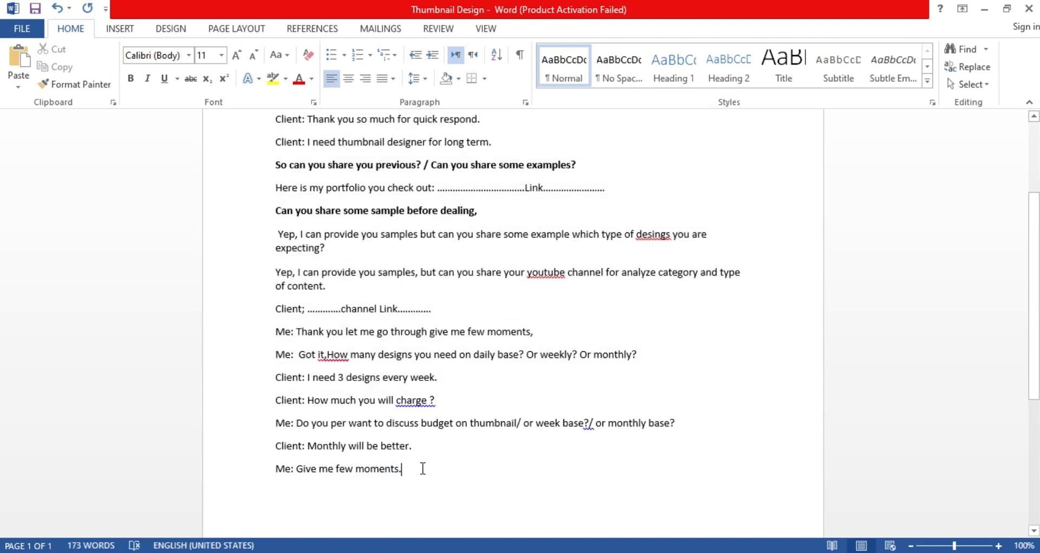
pyautogui.scroll(2, 404, 353)
pyautogui.moveTo(299, 157); pyautogui.dragTo(593, 429)
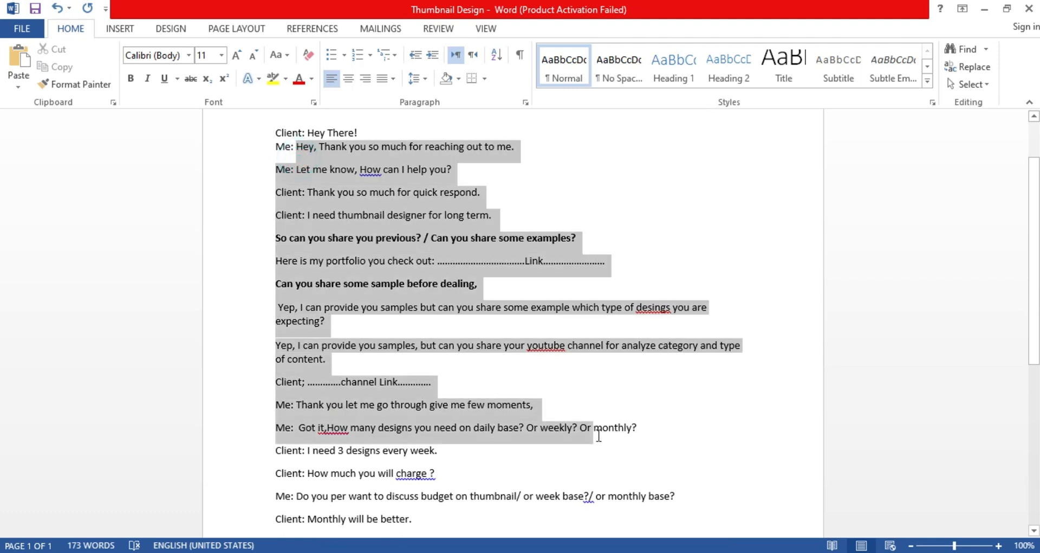
pyautogui.scroll(-3, 451, 403)
pyautogui.moveTo(451, 403); pyautogui.dragTo(380, 390)
pyautogui.scroll(-1, 320, 406)
pyautogui.moveTo(311, 373); pyautogui.dragTo(368, 389)
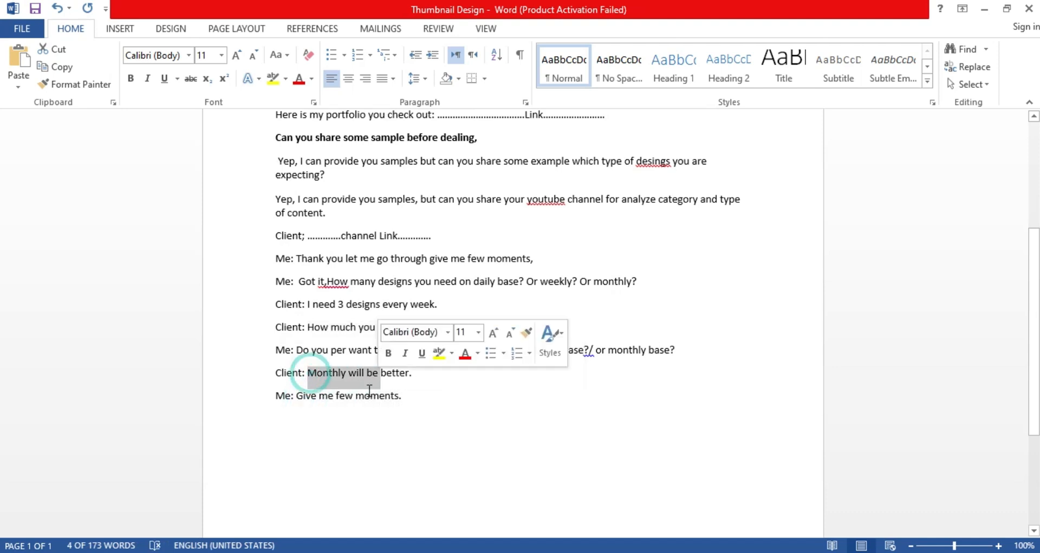
pyautogui.click(341, 395)
pyautogui.click(417, 397)
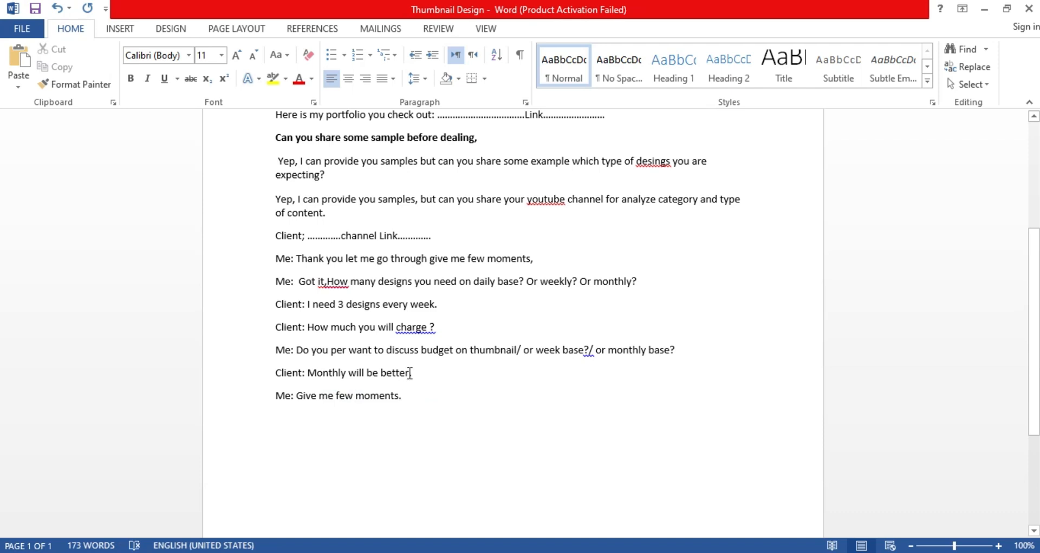
pyautogui.moveTo(412, 374); pyautogui.dragTo(307, 373)
# Add the line "Client: I think $8 per thumbnail will work both" below "Me: Give me few moments.".
pyautogui.click(410, 402)
pyautogui.press('Return')
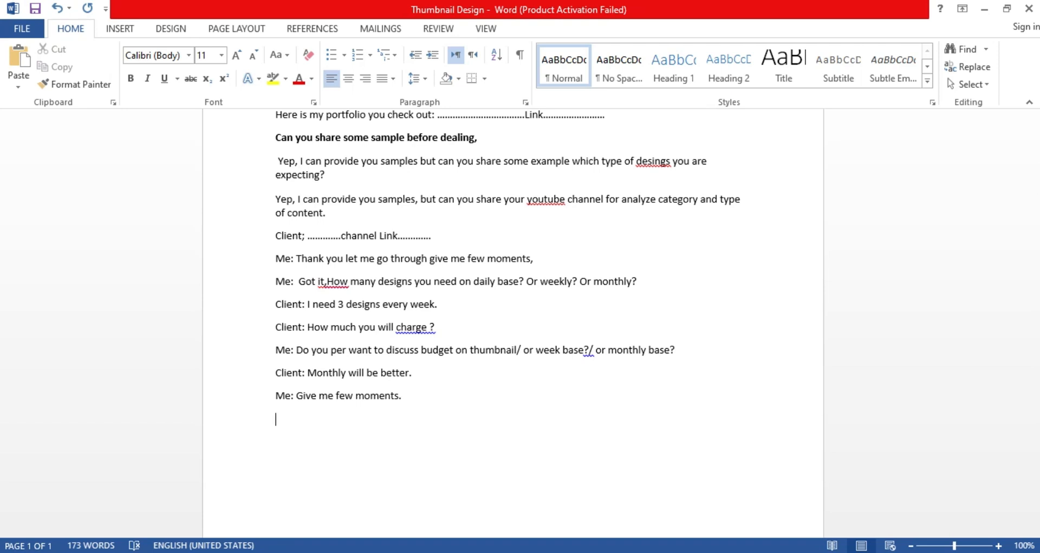
pyautogui.write('Client: I think$8 per thumbnail will work both')
pyautogui.press('Return')
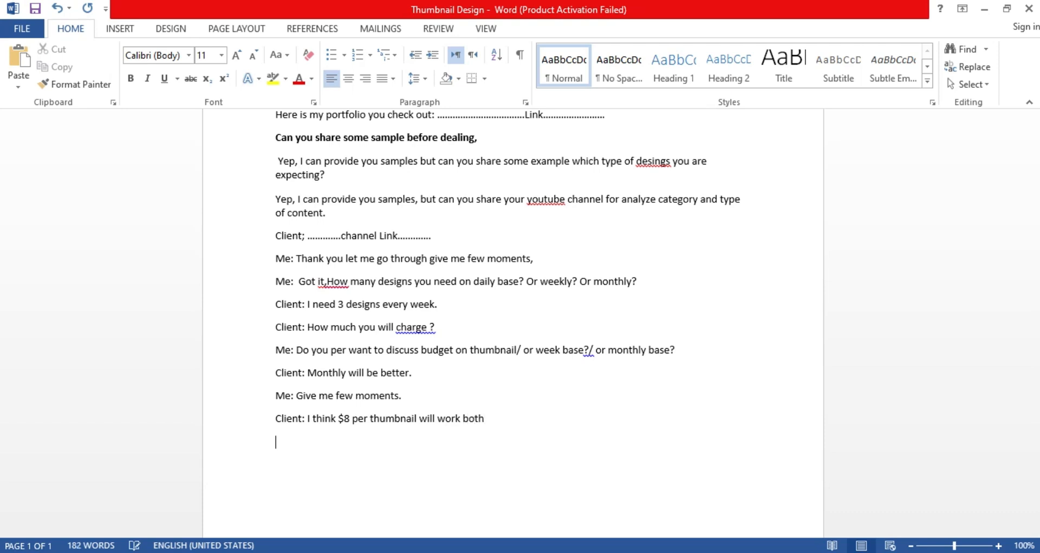
# Add the weekly price line "Client: I think $22 will work every week for 3 thumbnail" below the per-thumbnail price.
pyautogui.write('Clein')
pyautogui.press('BackSpace')
pyautogui.press('BackSpace')
pyautogui.write('int: ')
pyautogui.write('I think')
pyautogui.write(' $')
pyautogui.write('20')
pyautogui.press('BackSpace')
pyautogui.write('2 will work')
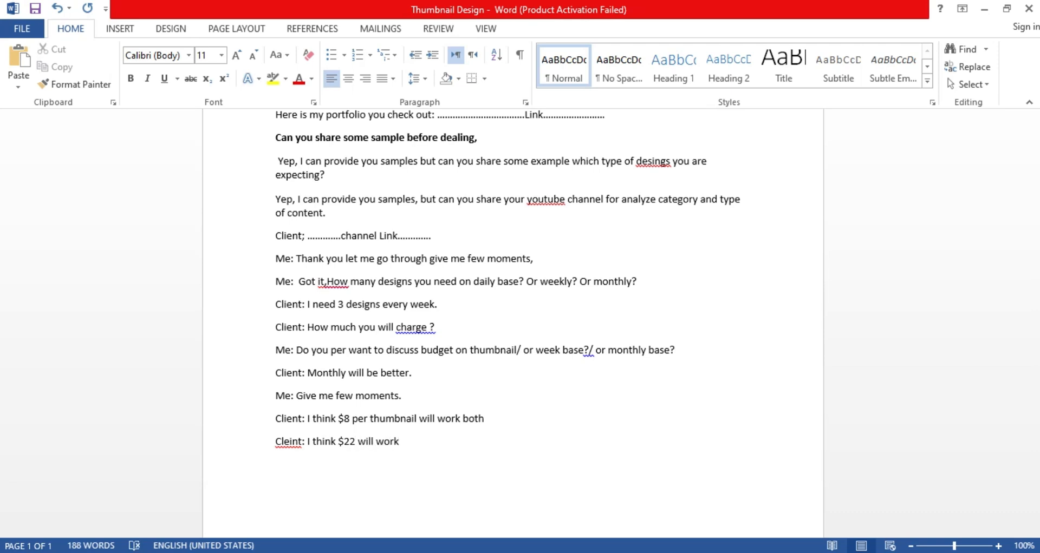
pyautogui.write(' wee')
pyautogui.press('BackSpace')
pyautogui.press('BackSpace')
pyautogui.press('BackSpace')
pyautogui.write('every week for 3 thumbnail')
# Start a new paragraph reading "Client: I think $91 will work" below the weekly price line.
pyautogui.press('Return')
pyautogui.write('Client:')
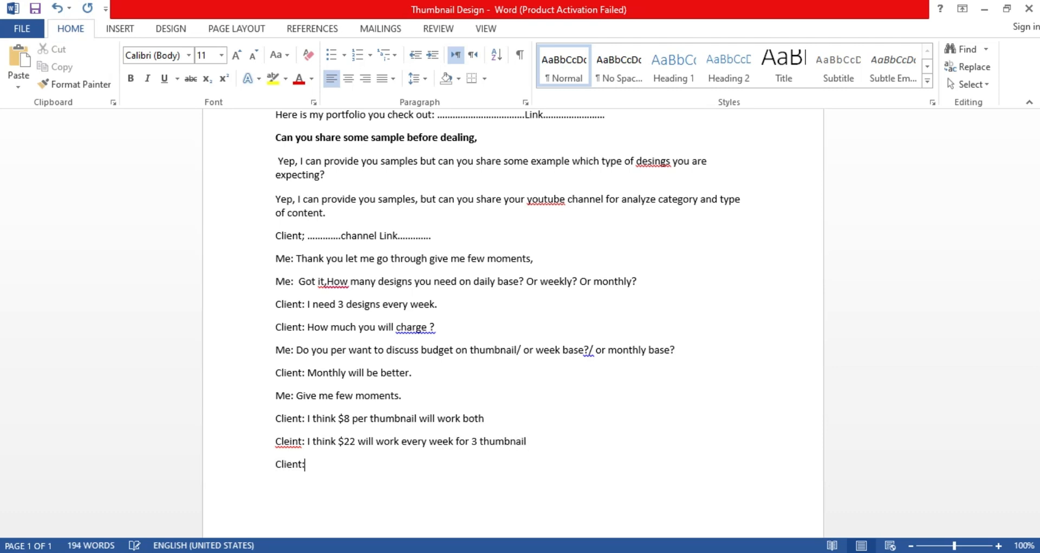
pyautogui.write(' I think')
pyautogui.write('$90')
pyautogui.press('BackSpace')
pyautogui.write('1 will work fo')
pyautogui.press('BackSpace')
pyautogui.press('BackSpace')
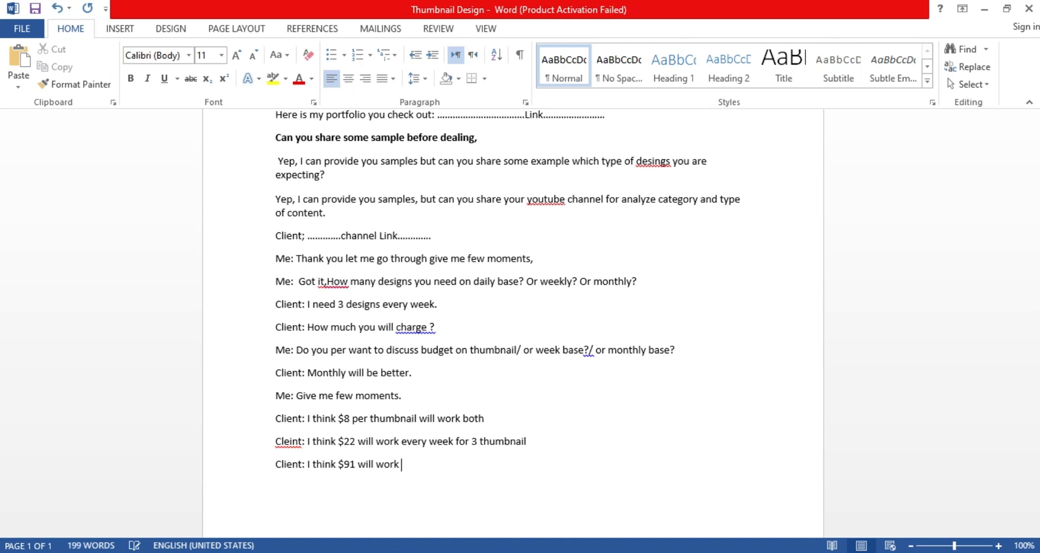
# Complete the $91 price line with "for each month for 12 thumbnail.".
pyautogui.write('for each mon')
pyautogui.press('BackSpace')
pyautogui.press('BackSpace')
pyautogui.press('BackSpace')
pyautogui.write('month')
pyautogui.press('BackSpace')
pyautogui.press('BackSpace')
pyautogui.write('nth af')
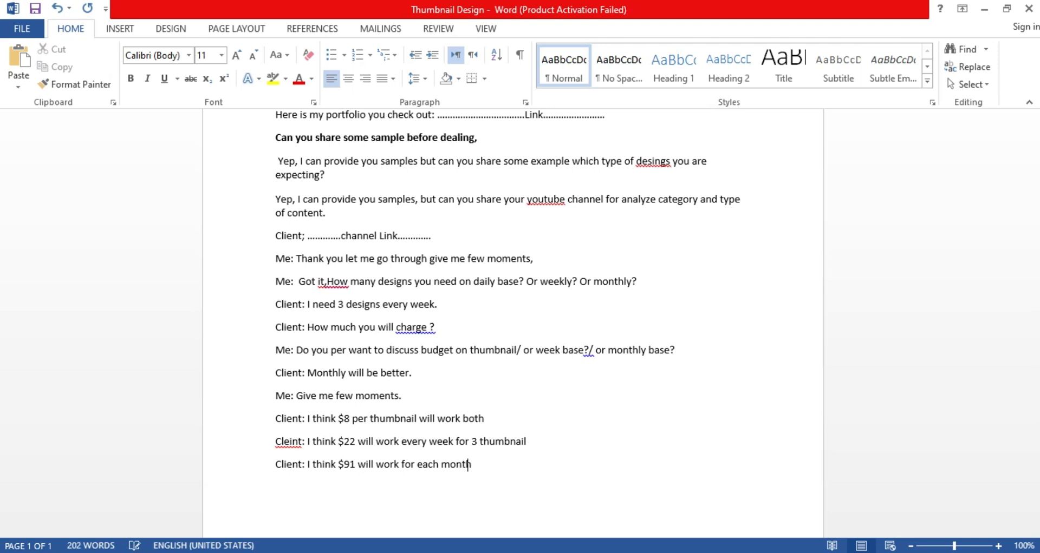
pyautogui.press('BackSpace')
pyautogui.press('BackSpace')
pyautogui.write('for 12 thumbnail.')
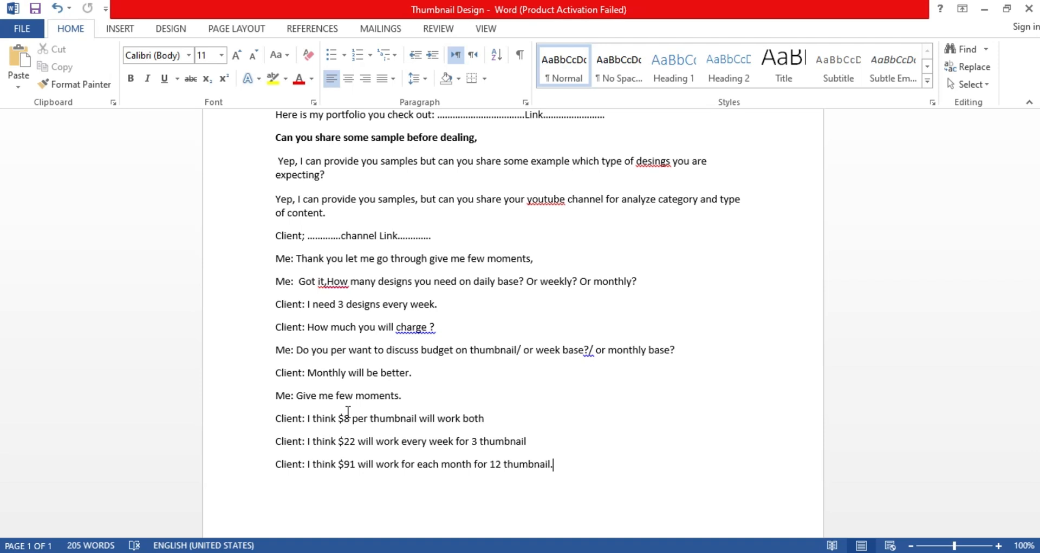
# Review the per-thumbnail, weekly and monthly price lines at the end of the script.
pyautogui.moveTo(563, 467); pyautogui.dragTo(462, 467)
pyautogui.doubleClick(496, 465)
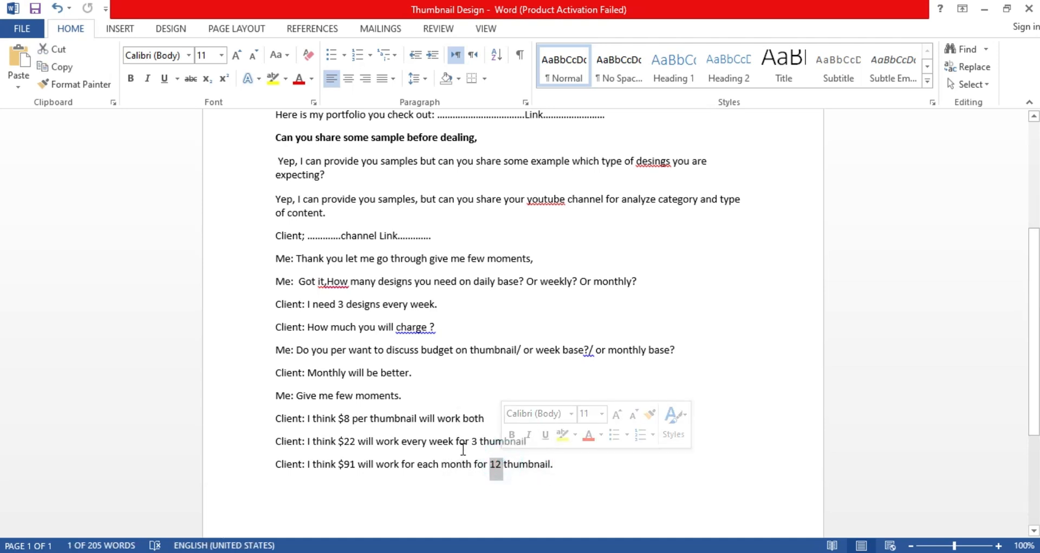
pyautogui.moveTo(557, 465); pyautogui.dragTo(329, 472)
pyautogui.click(377, 466)
pyautogui.moveTo(535, 464); pyautogui.dragTo(456, 441)
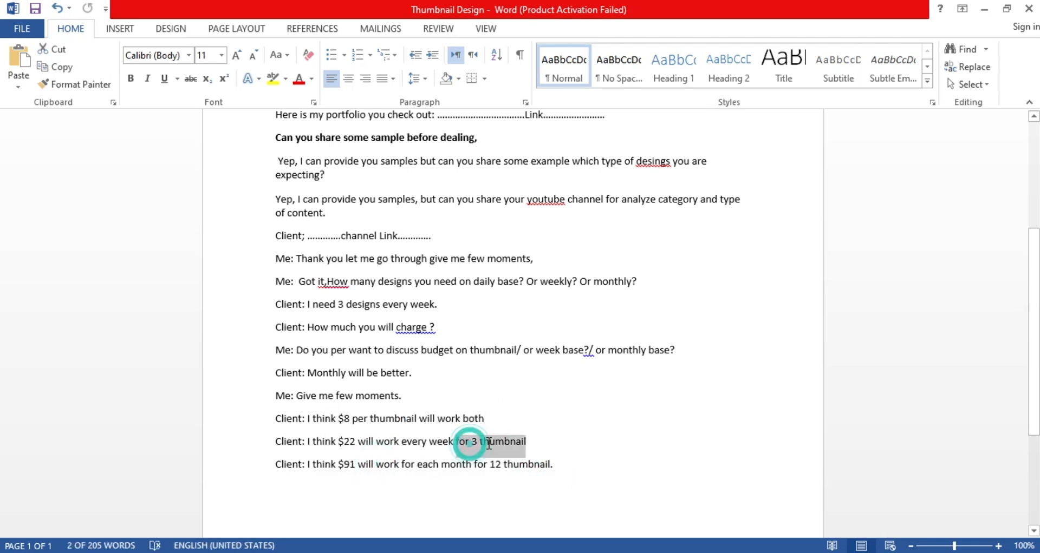
pyautogui.moveTo(355, 441); pyautogui.dragTo(361, 418)
pyautogui.click(357, 419)
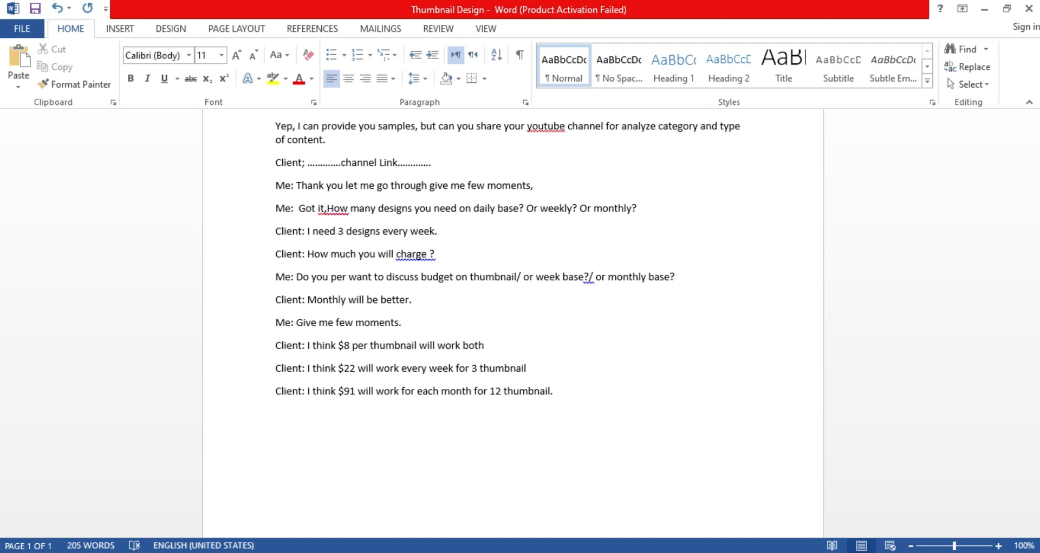
pyautogui.moveTo(555, 391); pyautogui.dragTo(279, 339)
# Make the "Do you per want to discuss budget on thumbnail/ or week base?/ or monthly base?" question bold.
pyautogui.click(617, 294)
pyautogui.moveTo(674, 278); pyautogui.dragTo(293, 277)
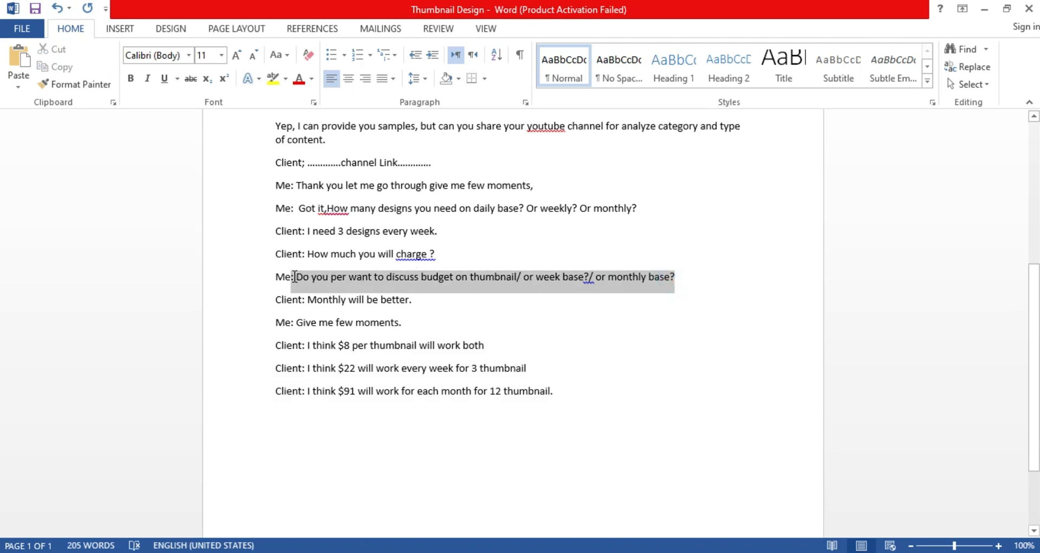
pyautogui.hotkey('ctrl', 'b')
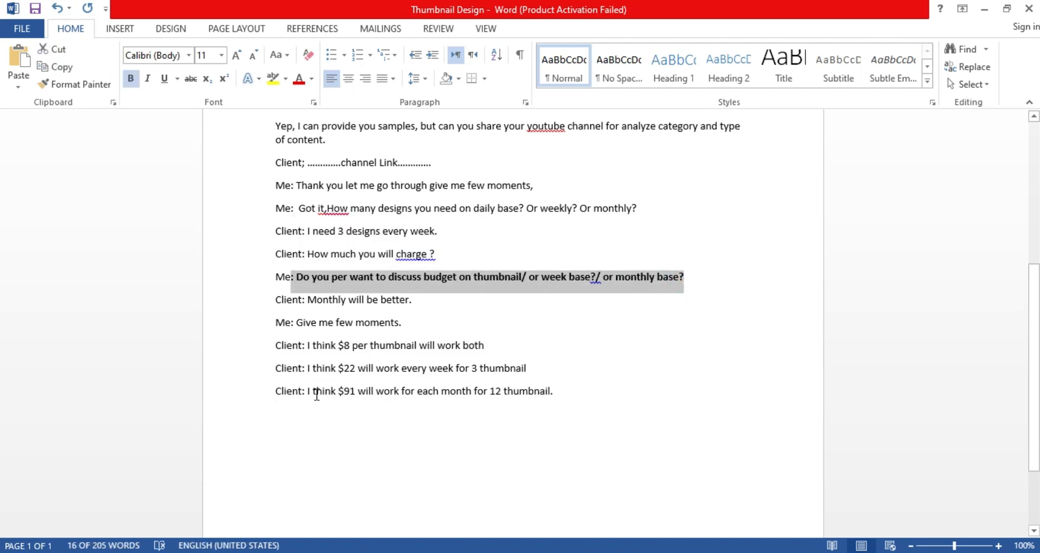
# Compare the dollar amounts and thumbnail terms across the three price lines below "Me: Give me few moments.".
pyautogui.moveTo(366, 361); pyautogui.dragTo(553, 395)
pyautogui.click(385, 352)
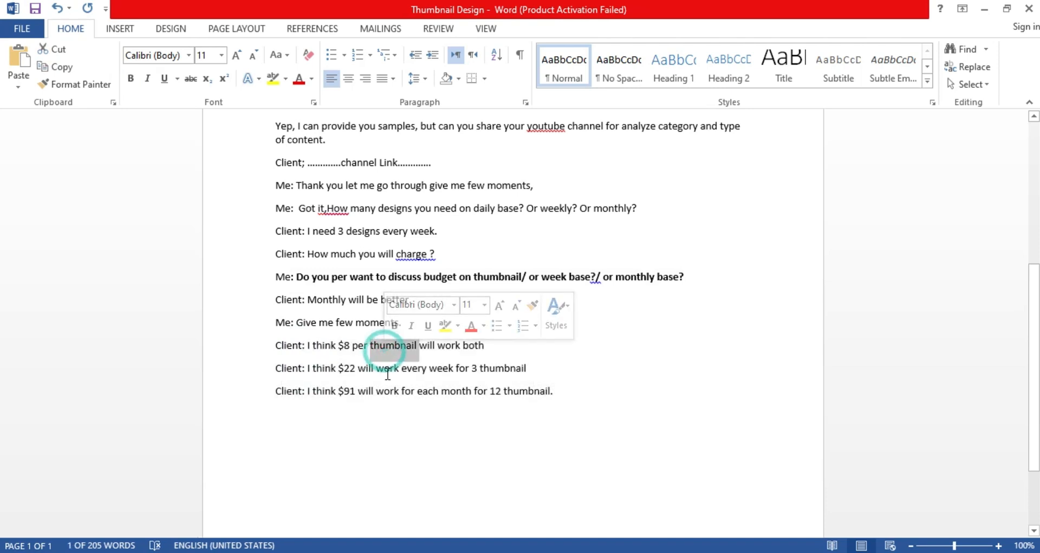
pyautogui.click(394, 391)
pyautogui.doubleClick(348, 391)
pyautogui.click(340, 395)
pyautogui.moveTo(355, 372); pyautogui.dragTo(351, 347)
pyautogui.click(302, 352)
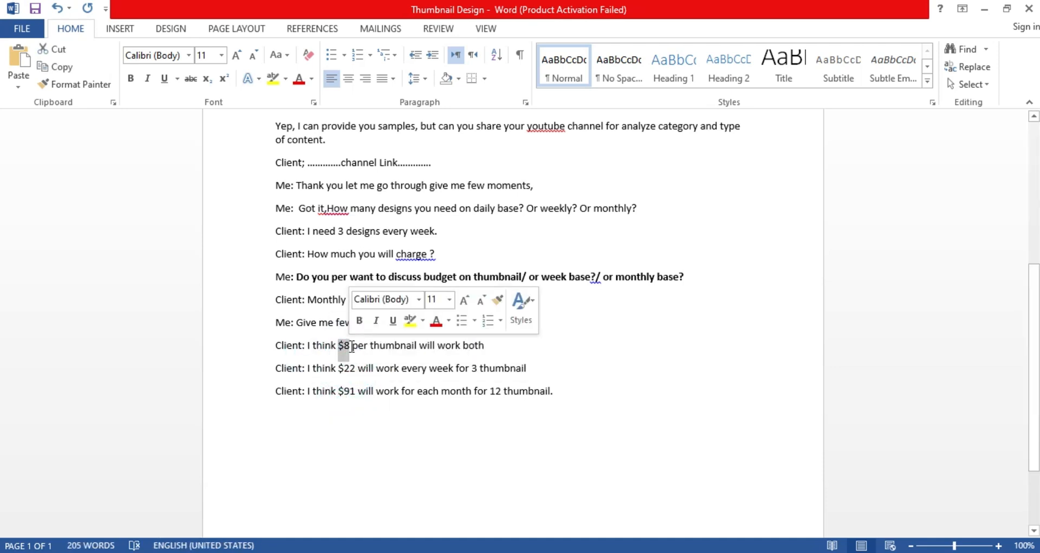
pyautogui.click(349, 347)
pyautogui.moveTo(349, 346); pyautogui.dragTo(338, 391)
pyautogui.click(358, 385)
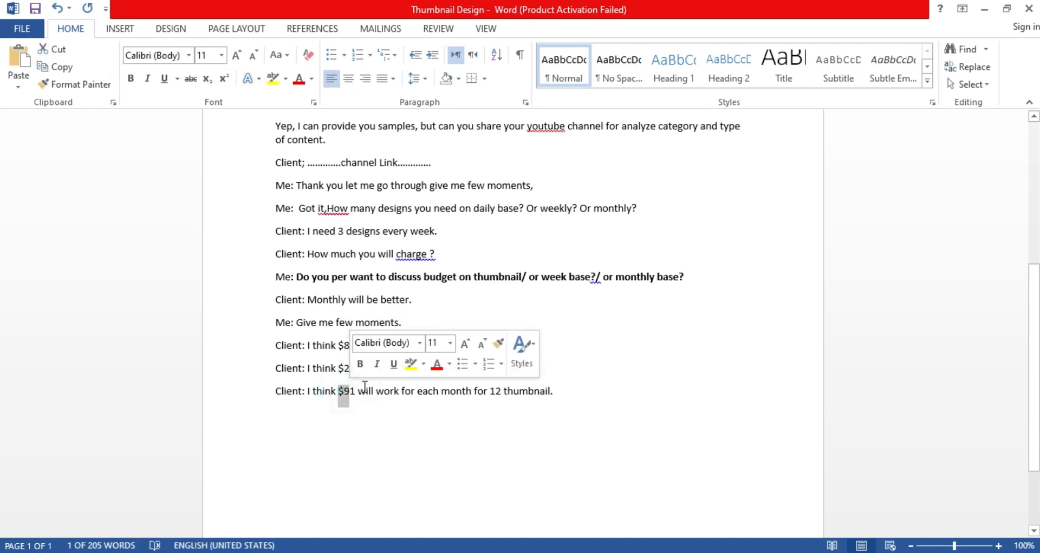
pyautogui.click(563, 404)
pyautogui.click(298, 432)
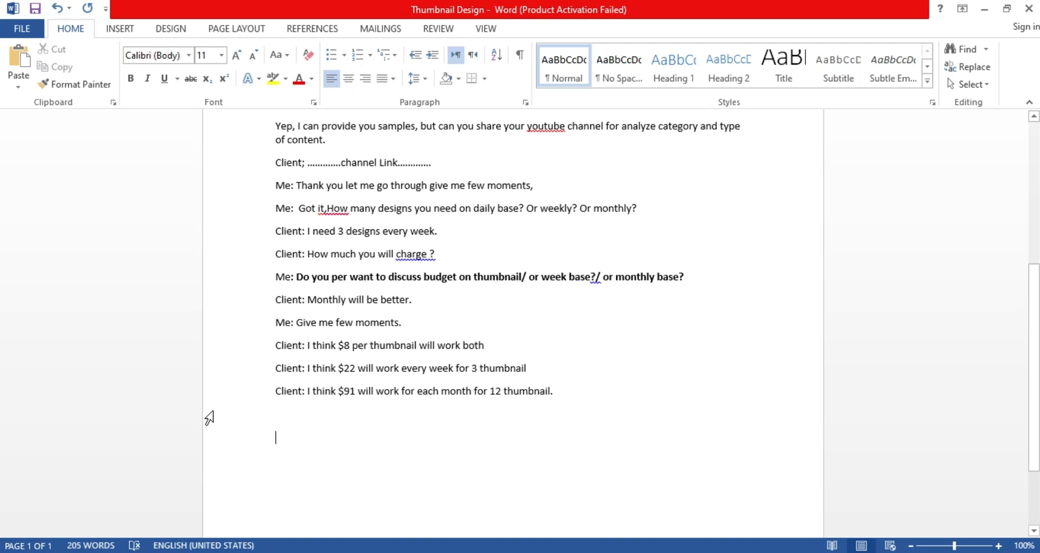
pyautogui.press('alt')
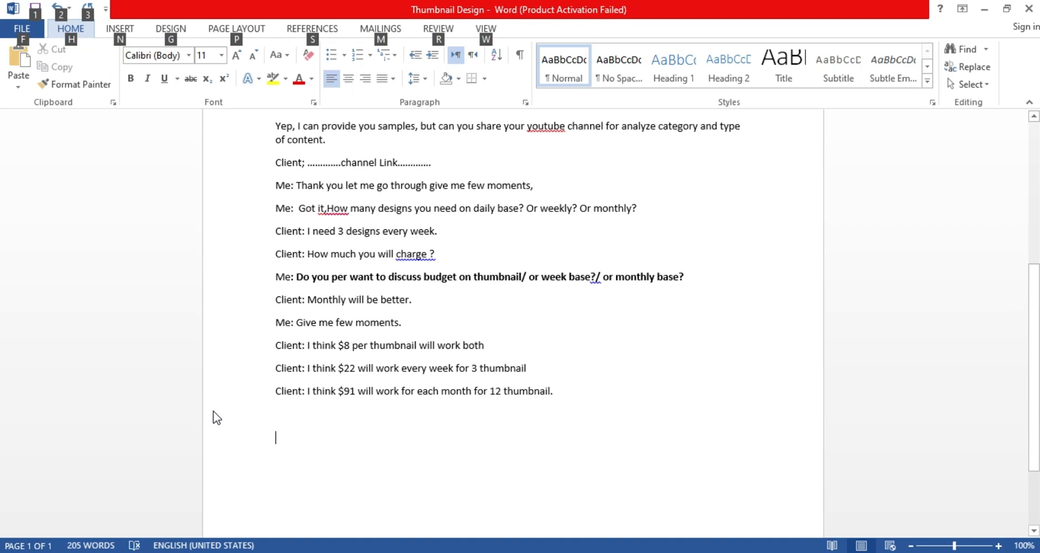
pyautogui.press('alt')
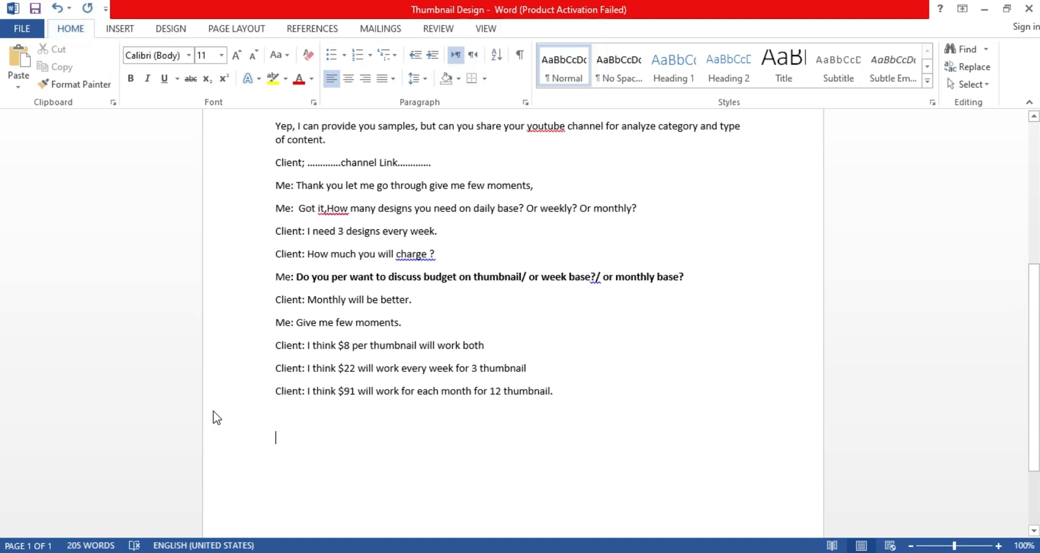
pyautogui.click(274, 442)
# Change the speaker label from "Client" to "ME" on the $8, $22 and $91 price lines.
pyautogui.doubleClick(277, 347)
pyautogui.write('ME')
pyautogui.doubleClick(298, 368)
pyautogui.write('ME')
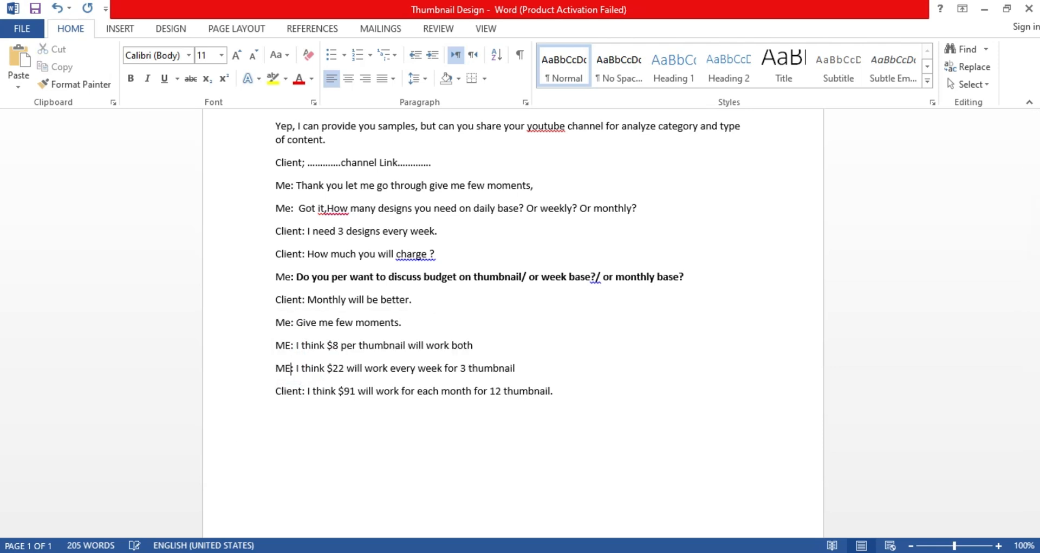
pyautogui.doubleClick(292, 391)
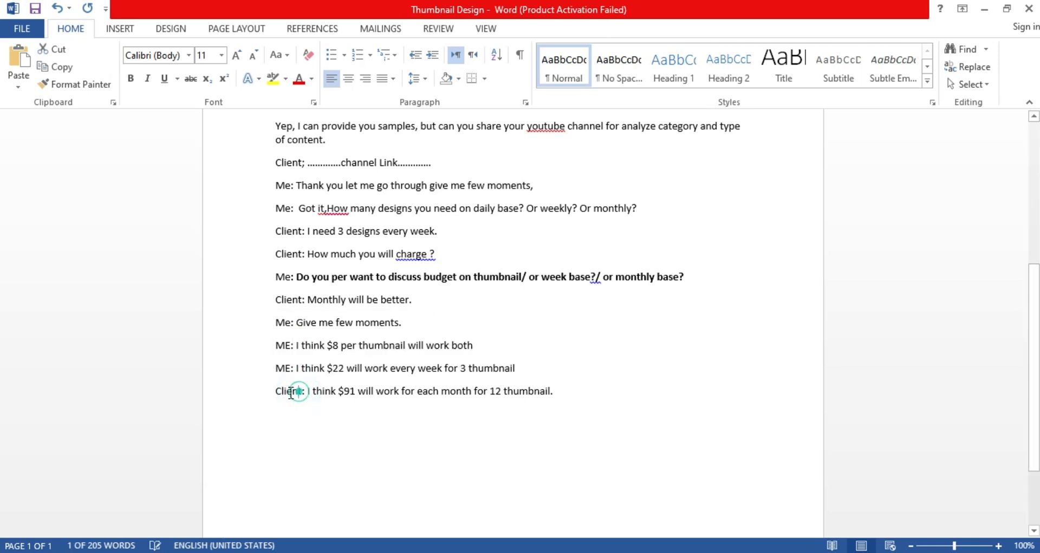
pyautogui.write('ME')
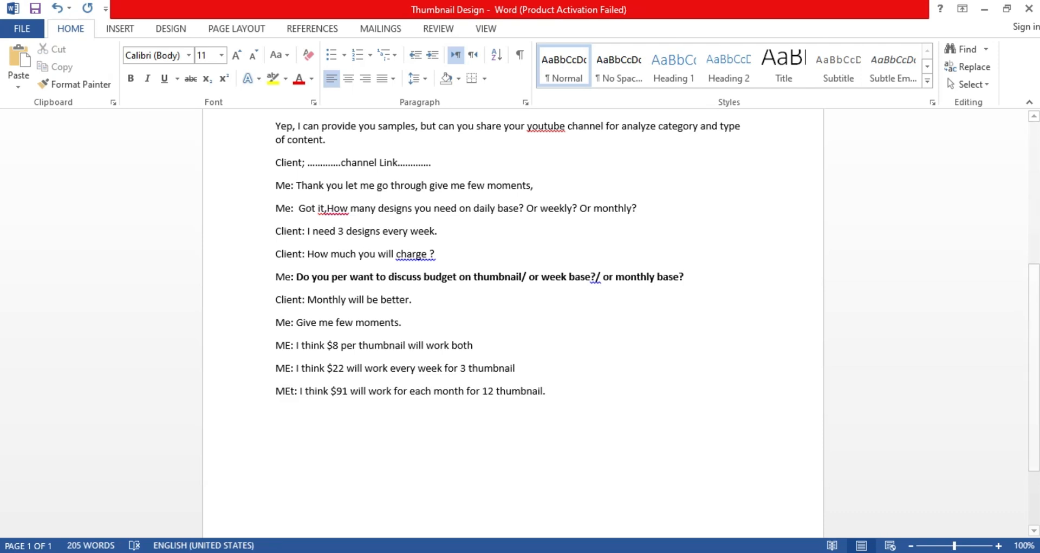
# Leave a blank paragraph after the $91 line and add "Client: Can you make 2 3 sample so I could decide".
pyautogui.click(552, 392)
pyautogui.press('Return')
pyautogui.press('Return')
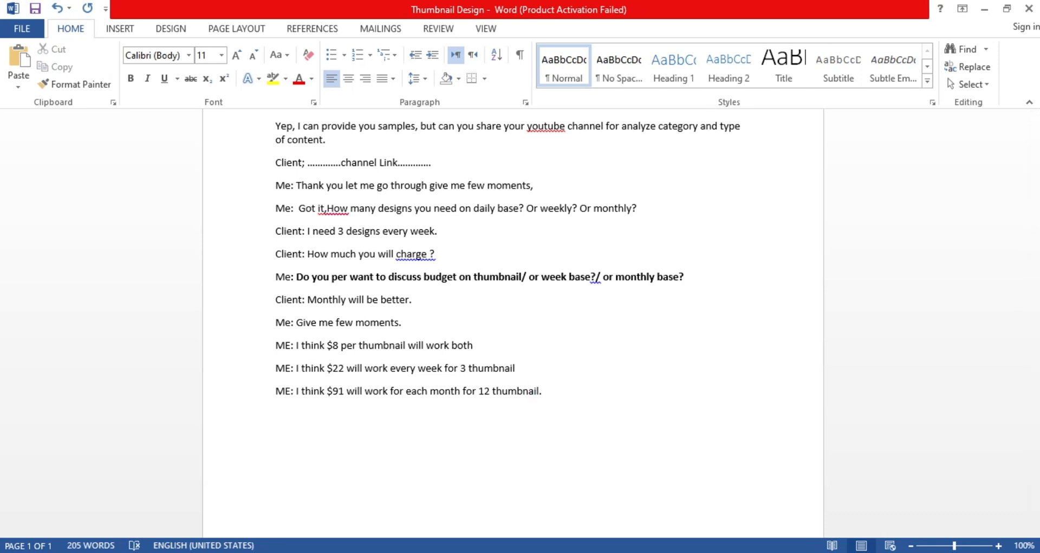
pyautogui.write('Client: Can you make 2 3 sam')
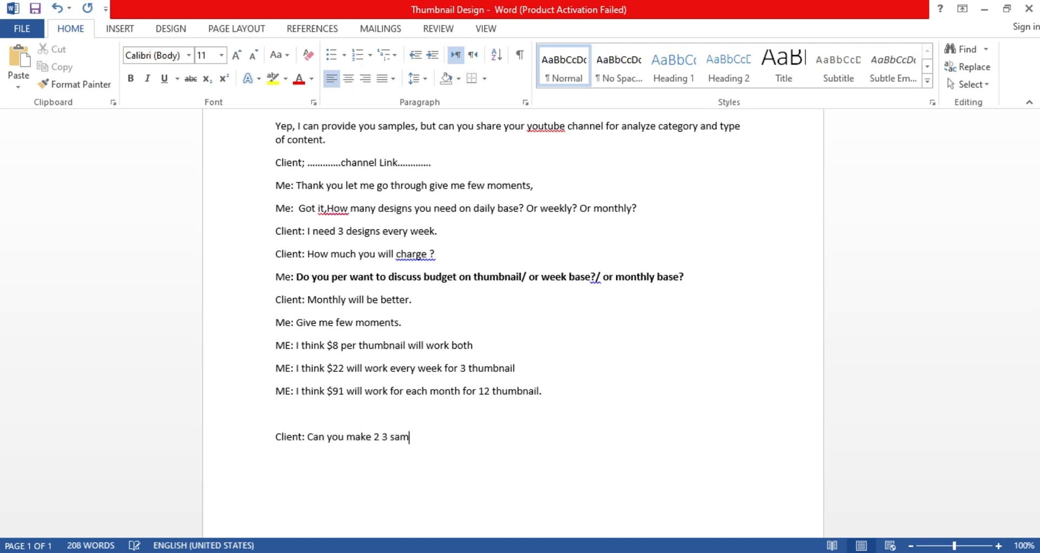
pyautogui.write('ple so I could decide')
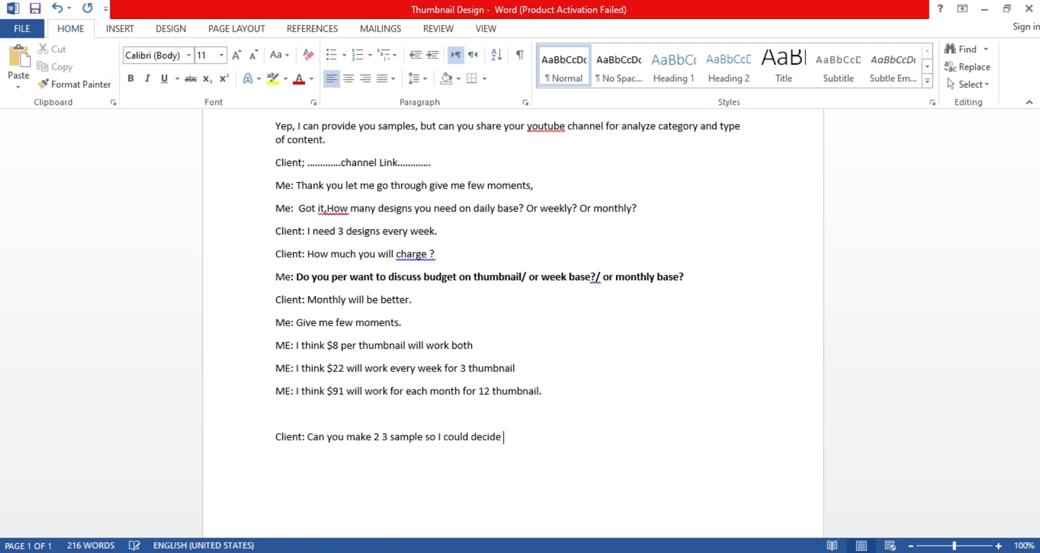
# Replace the ending "I could decide" in the sample request with "i could check do you fulfill my expectations.".
pyautogui.press('BackSpace')
pyautogui.press('BackSpace')
pyautogui.press('BackSpace')
pyautogui.press('BackSpace')
pyautogui.press('BackSpace')
pyautogui.press('BackSpace')
pyautogui.press('BackSpace')
pyautogui.press('BackSpace')
pyautogui.press('BackSpace')
pyautogui.press('BackSpace')
pyautogui.press('BackSpace')
pyautogui.press('BackSpace')
pyautogui.press('BackSpace')
pyautogui.press('BackSpace')
pyautogui.write('i could d')
pyautogui.press('BackSpace')
pyautogui.write('check do you f')
pyautogui.write('o')
pyautogui.press('BackSpace')
pyautogui.press('BackSpace')
pyautogui.write('fulfill ')
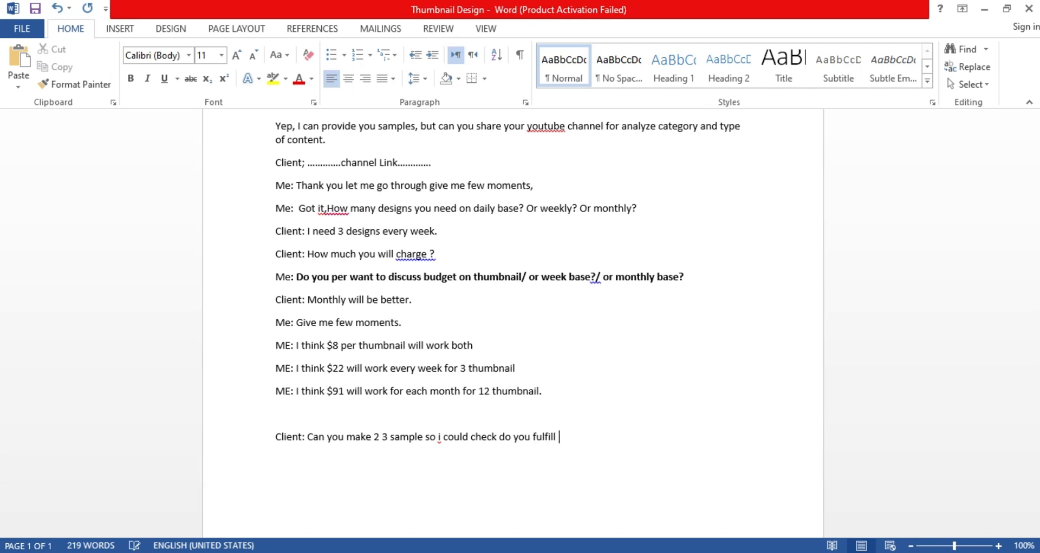
pyautogui.write('my expectations.')
pyautogui.press('BackSpace')
pyautogui.write('s. ')
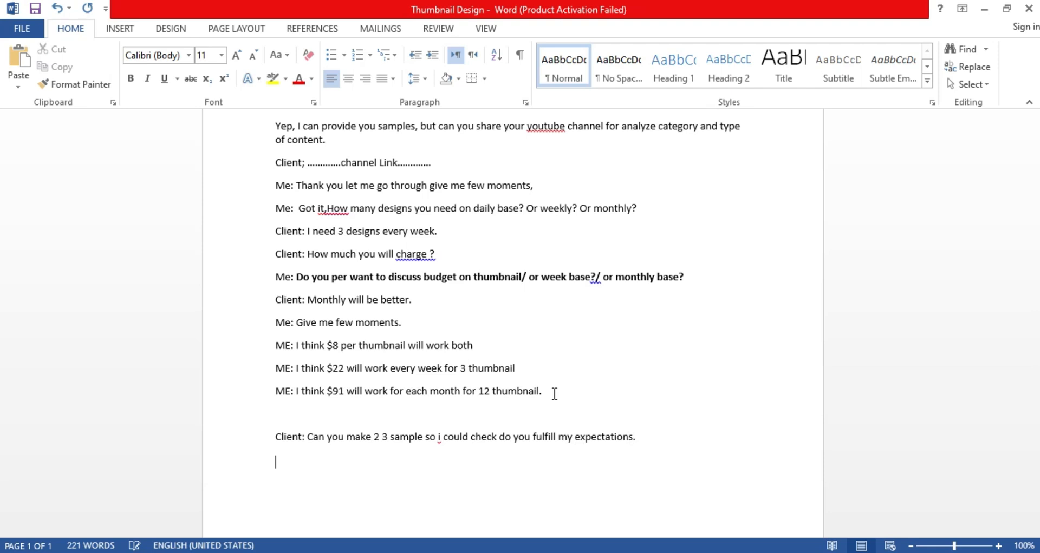
# Add the reply "Me: I will charge $5 per sample, how many samples you need?" below the client's sample request.
pyautogui.write('Me:')
pyautogui.write('I will ')
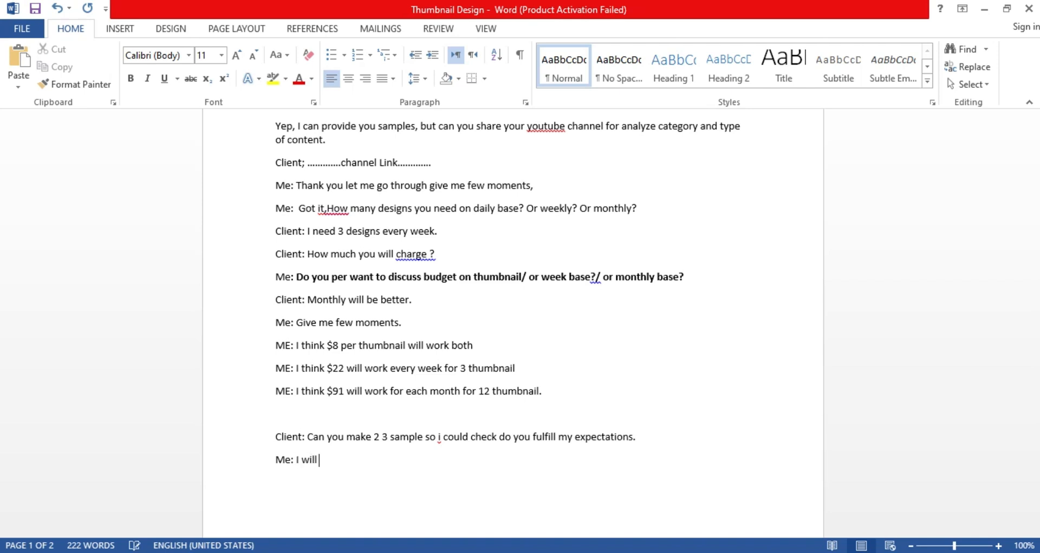
pyautogui.write('charge ')
pyautogui.write('$')
pyautogui.write('5 for sa')
pyautogui.press('BackSpace')
pyautogui.press('BackSpace')
pyautogui.press('BackSpace')
pyautogui.press('BackSpace')
pyautogui.press('BackSpace')
pyautogui.press('BackSpace')
pyautogui.write('per sample,')
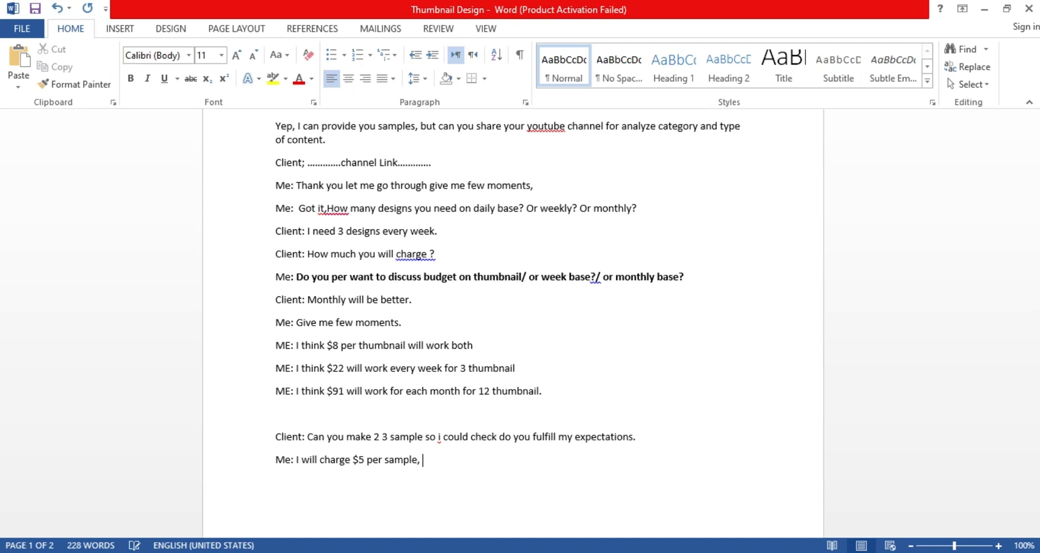
pyautogui.write(' how many samples you need?')
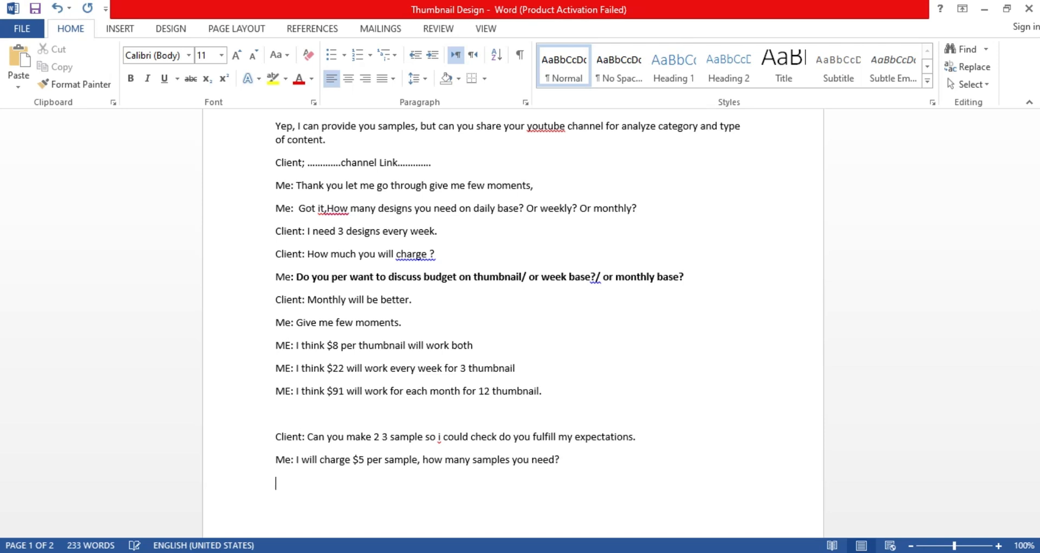
# Add the line "Client: 2 samples will be better." below the $5 per sample reply.
pyautogui.moveTo(328, 346); pyautogui.dragTo(337, 346)
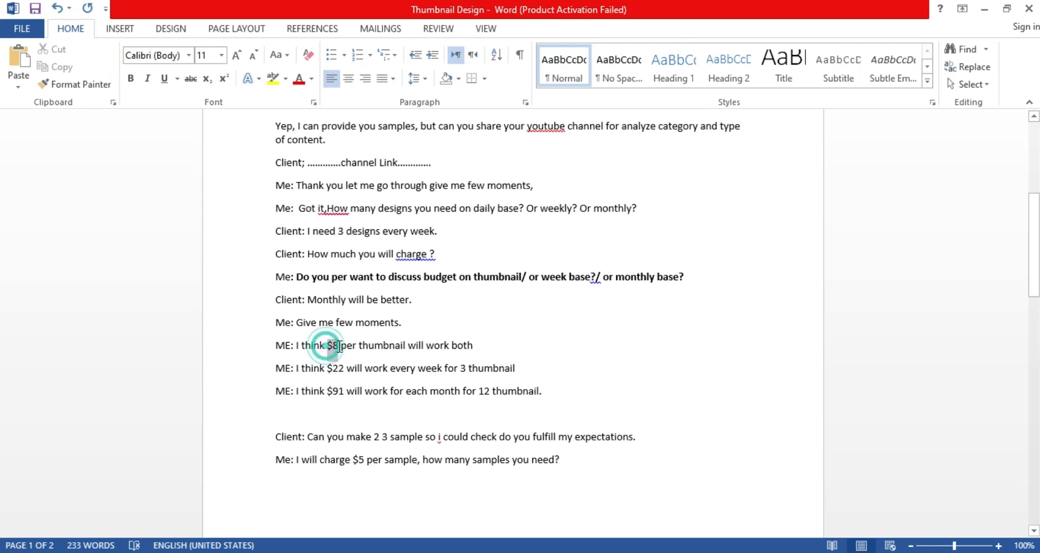
pyautogui.moveTo(320, 461); pyautogui.dragTo(403, 461)
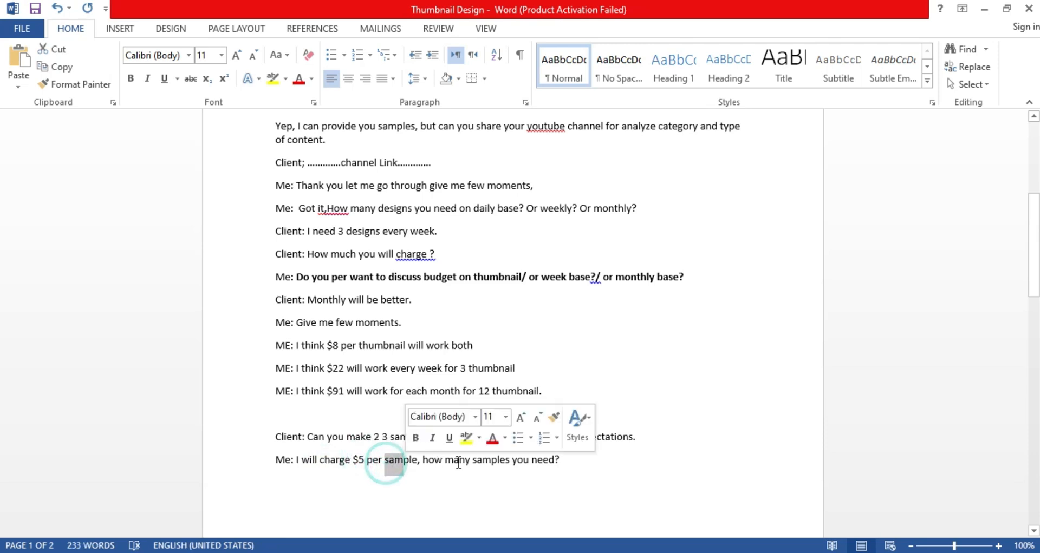
pyautogui.click(575, 461)
pyautogui.press('Return')
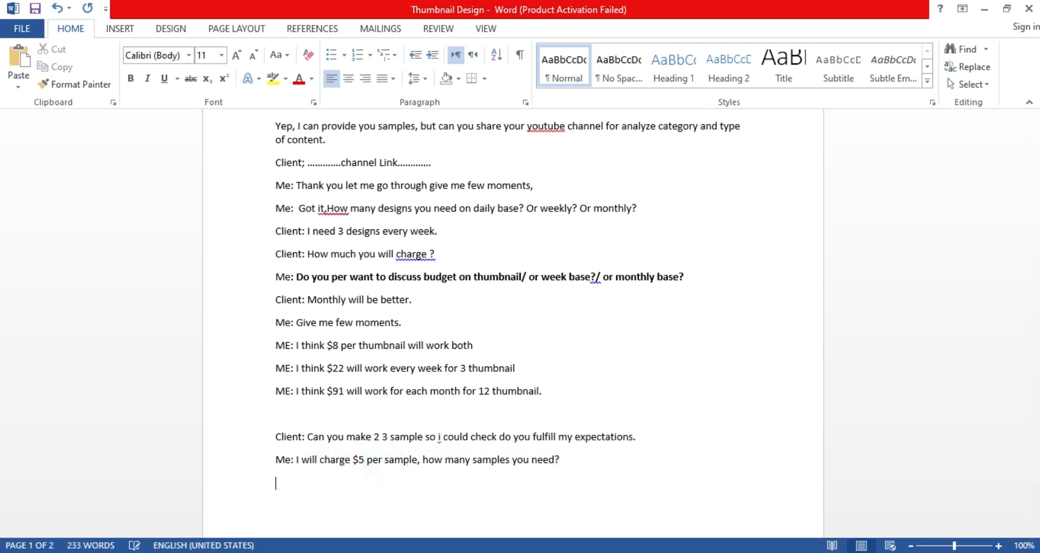
pyautogui.write('Cleint: 2 samples will be better.')
pyautogui.press('Return')
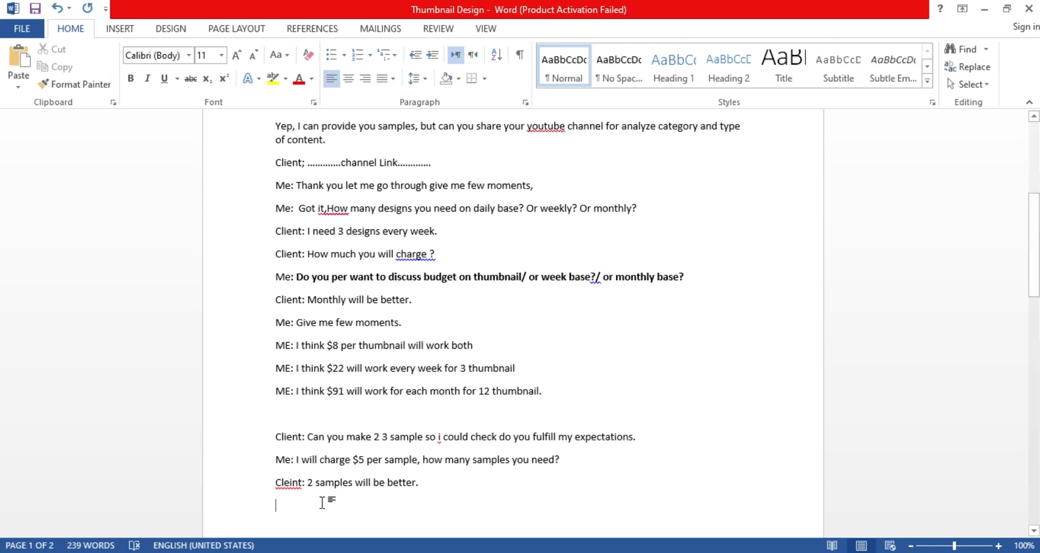
pyautogui.click(294, 482)
pyautogui.press('BackSpace')
pyautogui.press('BackSpace')
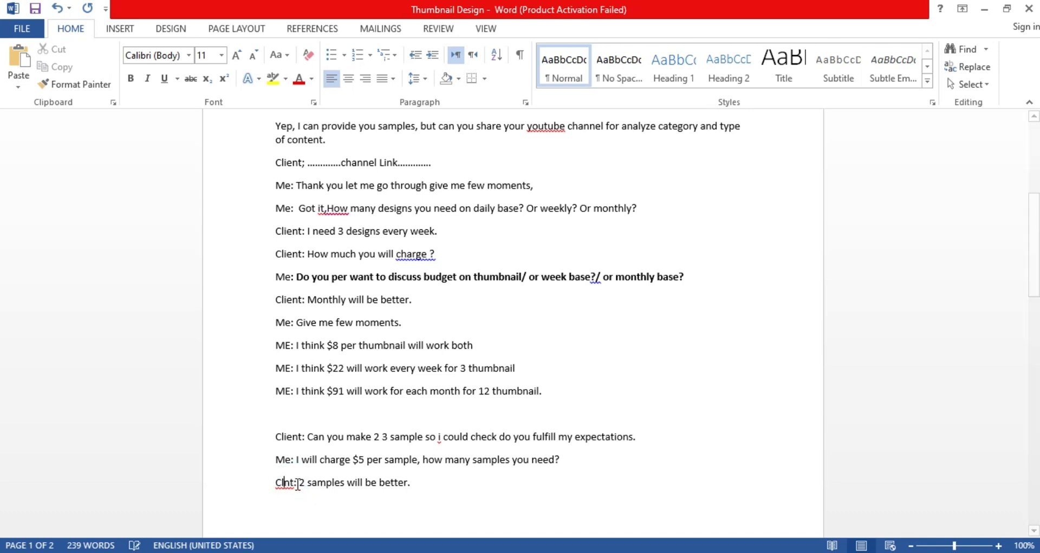
pyautogui.write('ie')
# Start a new line reading "Me: These are sample so you will pay of samples, if you" below the client's 2-sample answer.
pyautogui.click(287, 501)
pyautogui.scroll(-2, 295, 452)
pyautogui.write('Cli')
pyautogui.press('BackSpace')
pyautogui.press('BackSpace')
pyautogui.write('li')
pyautogui.press('BackSpace')
pyautogui.press('BackSpace')
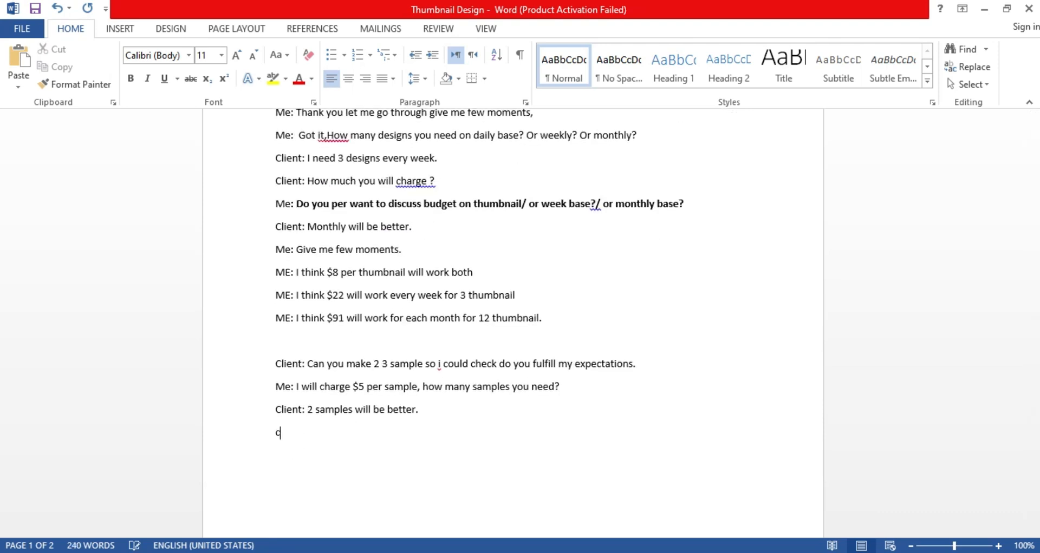
pyautogui.press('BackSpace')
pyautogui.write('ME:')
pyautogui.press('BackSpace')
pyautogui.press('BackSpace')
pyautogui.press('BackSpace')
pyautogui.write('e: These are sample so you will ')
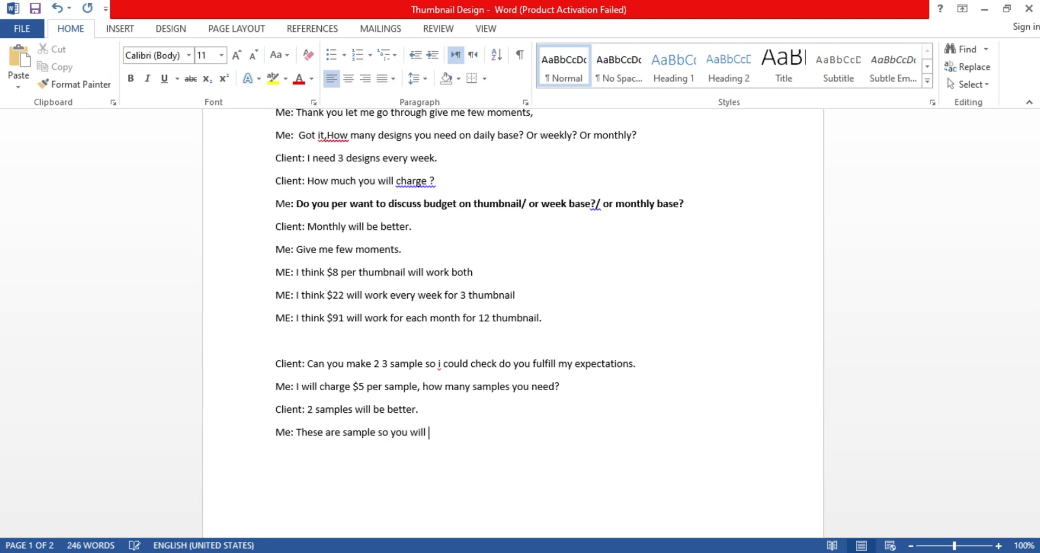
pyautogui.write('pay of samples, if you')
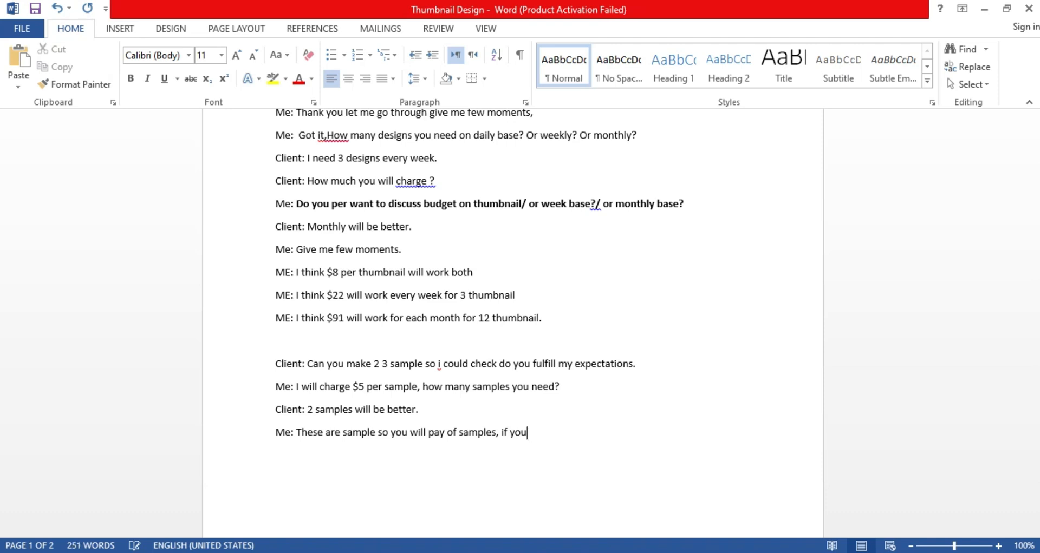
# Continue the sample payment line with "will like we can proceed according to".
pyautogui.press('BackSpace')
pyautogui.write('will like yo')
pyautogui.write('u')
pyautogui.press('BackSpace')
pyautogui.press('BackSpace')
pyautogui.press('BackSpace')
pyautogui.write('we can procid')
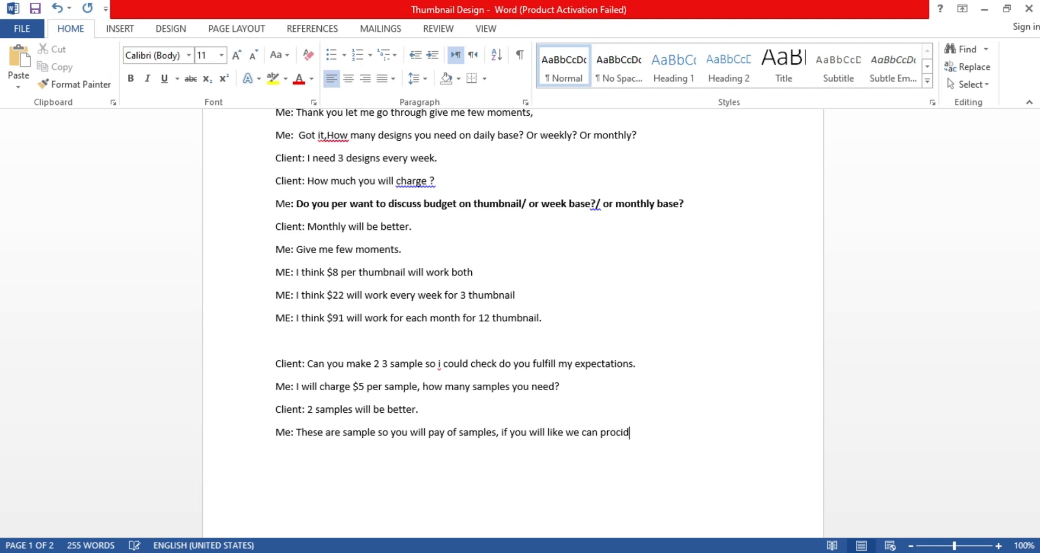
pyautogui.press('BackSpace')
pyautogui.press('BackSpace')
pyautogui.write('eed according to')
# Continue the sample payment line after "according to" with "above deal as we".
pyautogui.write('our')
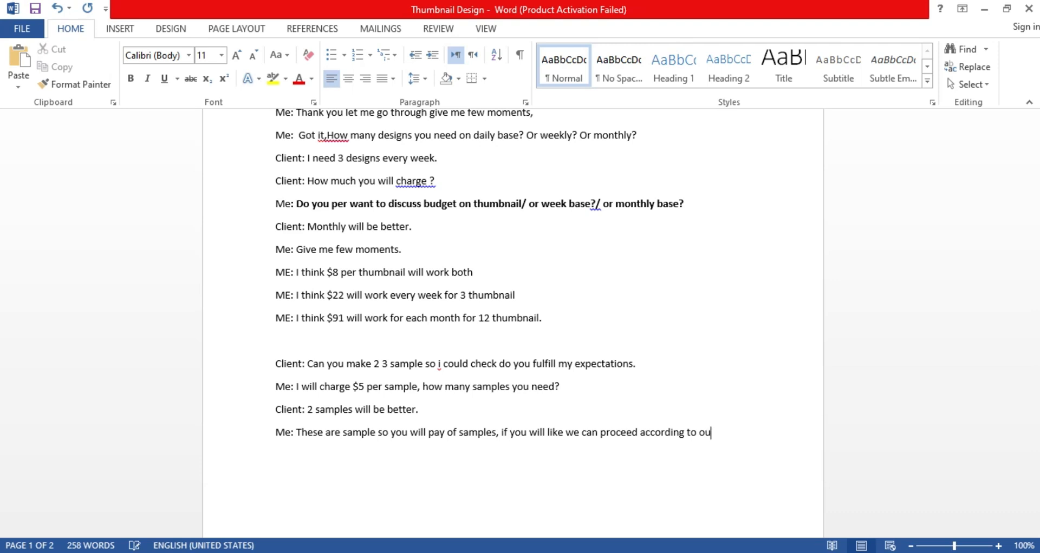
pyautogui.press('BackSpace')
pyautogui.press('BackSpace')
pyautogui.press('BackSpace')
pyautogui.write('ve deal as we ')
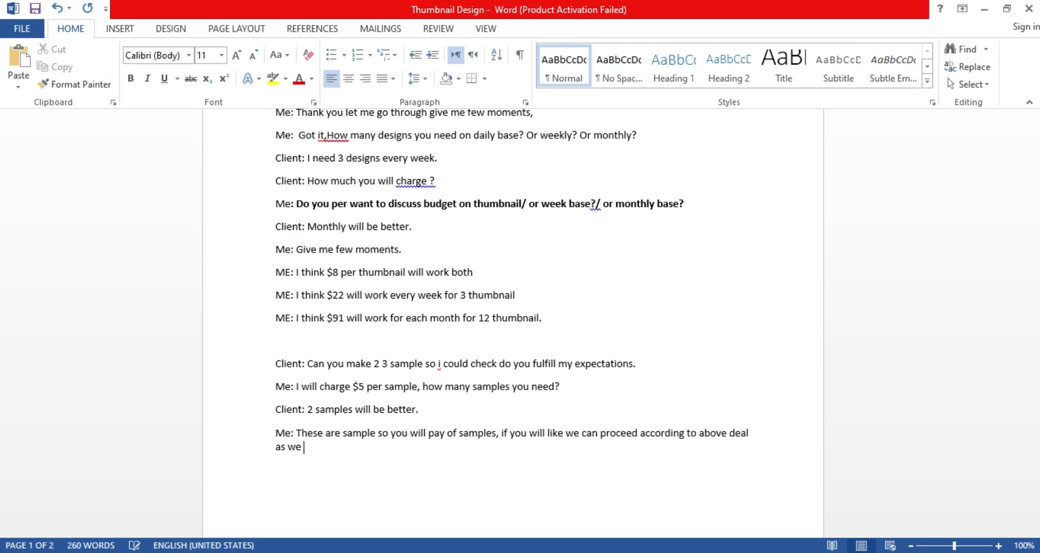
# Extend the sample payment line with "discussed, if you will not agree with my work, then you can just".
pyautogui.write('discussed, if you wil')
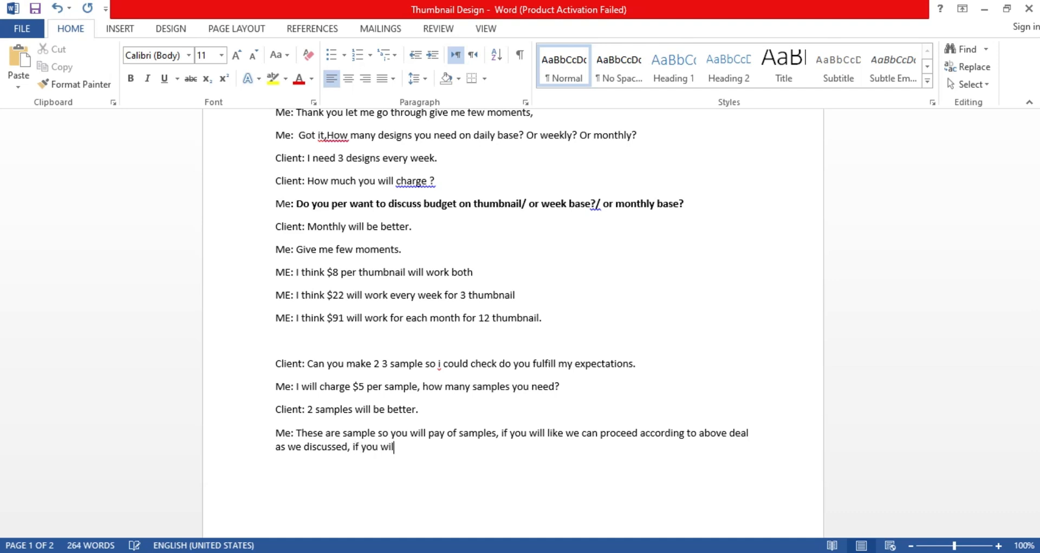
pyautogui.write('l not like/ agree with')
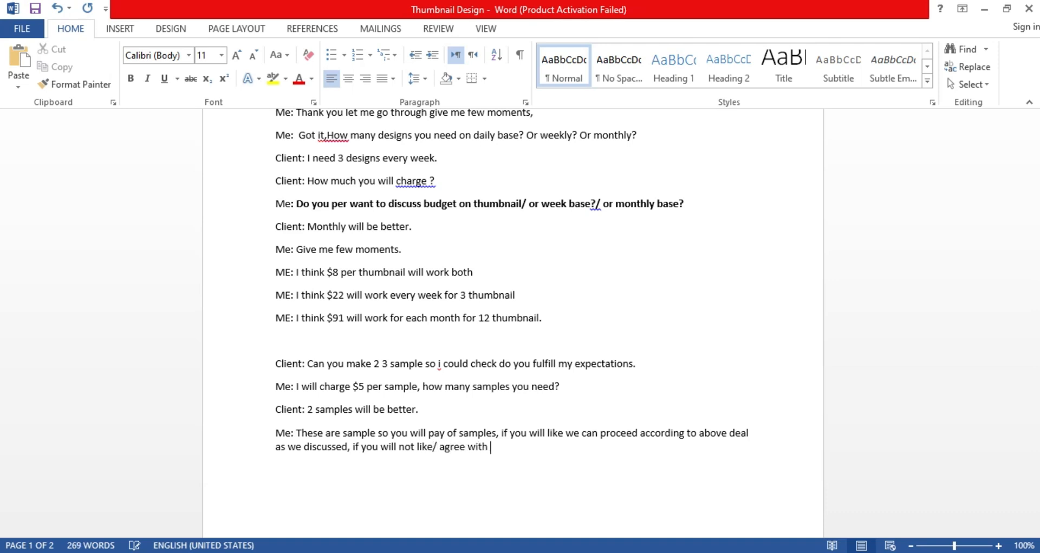
pyautogui.press('BackSpace')
pyautogui.press('BackSpace')
pyautogui.press('BackSpace')
pyautogui.press('BackSpace')
pyautogui.press('BackSpace')
pyautogui.press('BackSpace')
pyautogui.press('BackSpace')
pyautogui.press('BackSpace')
pyautogui.press('BackSpace')
pyautogui.press('BackSpace')
pyautogui.press('BackSpace')
pyautogui.press('BackSpace')
pyautogui.press('BackSpace')
pyautogui.press('BackSpace')
pyautogui.press('BackSpace')
pyautogui.press('BackSpace')
pyautogui.press('BackSpace')
pyautogui.press('BackSpace')
pyautogui.write('agree with my work, then you can just ')
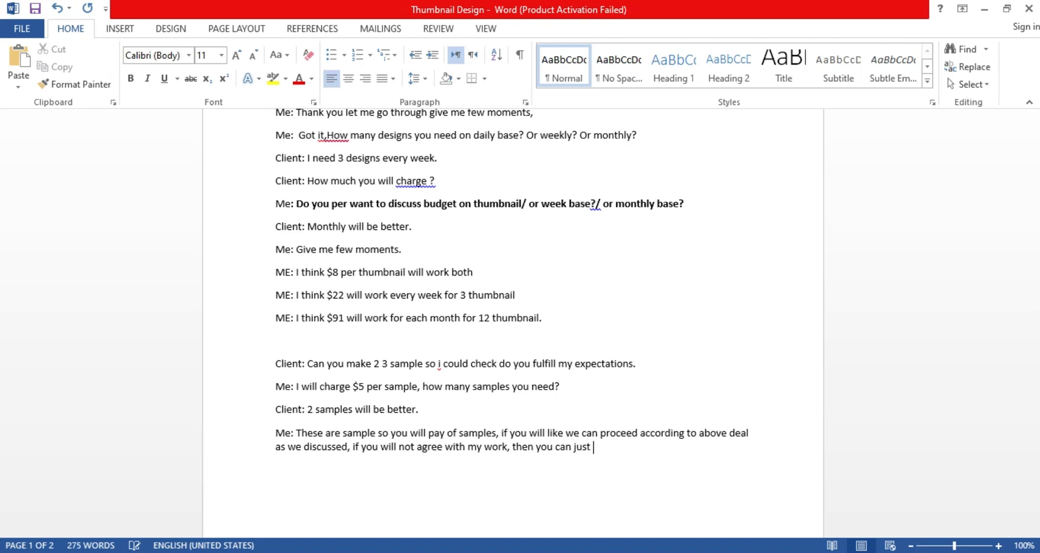
# Finish the sample payment line with "approve payment.".
pyautogui.write('approve payment')
pyautogui.press('BackSpace')
pyautogui.press('BackSpace')
pyautogui.press('BackSpace')
pyautogui.press('BackSpace')
pyautogui.press('BackSpace')
pyautogui.press('BackSpace')
pyautogui.press('BackSpace')
pyautogui.write('order for')
pyautogui.press('BackSpace')
pyautogui.press('BackSpace')
pyautogui.press('BackSpace')
pyautogui.press('BackSpace')
pyautogui.press('BackSpace')
pyautogui.press('BackSpace')
pyautogui.press('BackSpace')
pyautogui.press('BackSpace')
pyautogui.press('BackSpace')
pyautogui.write('payment.')
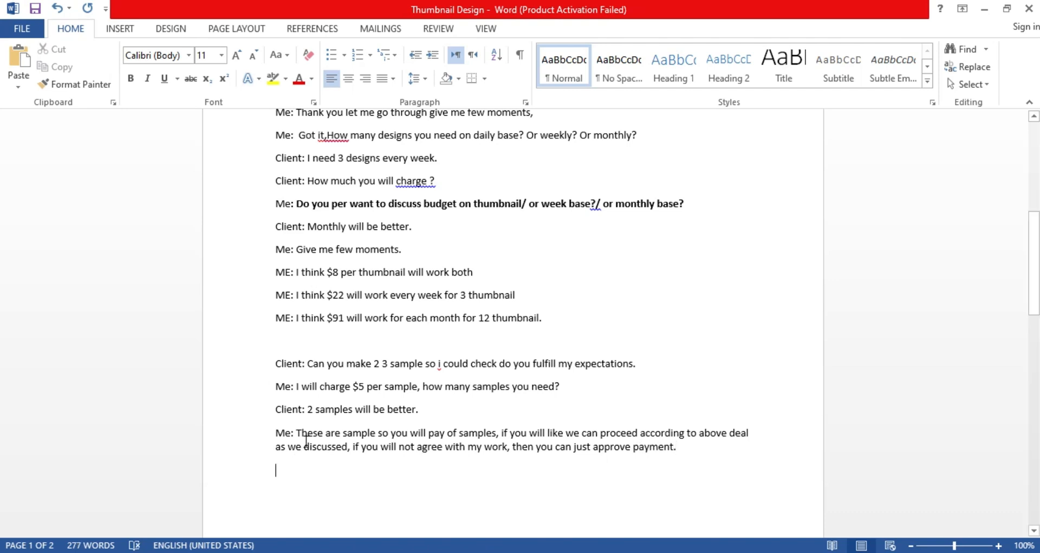
pyautogui.moveTo(403, 433); pyautogui.dragTo(461, 434)
pyautogui.click(472, 434)
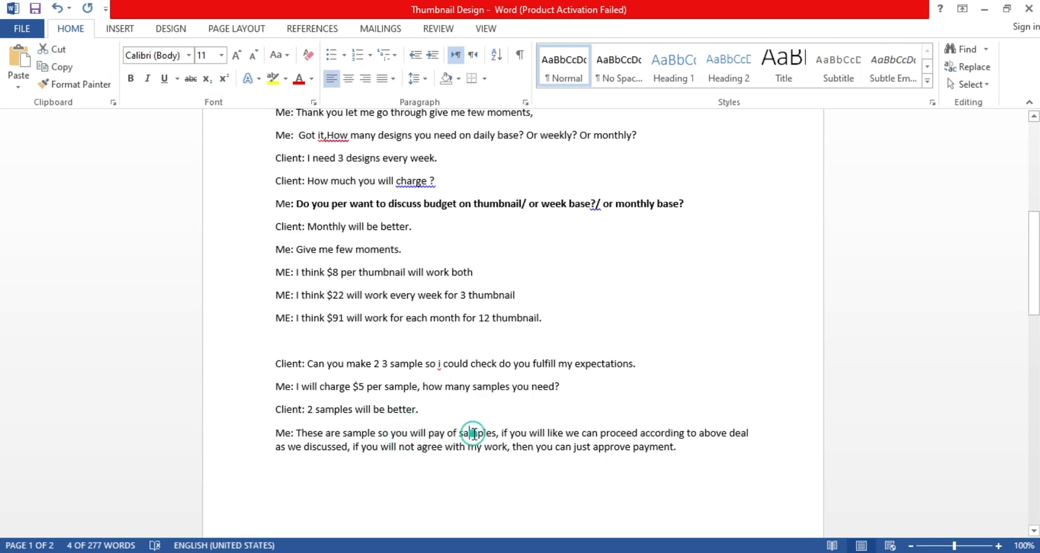
pyautogui.click(572, 433)
pyautogui.hotkey('shift', 'Up')
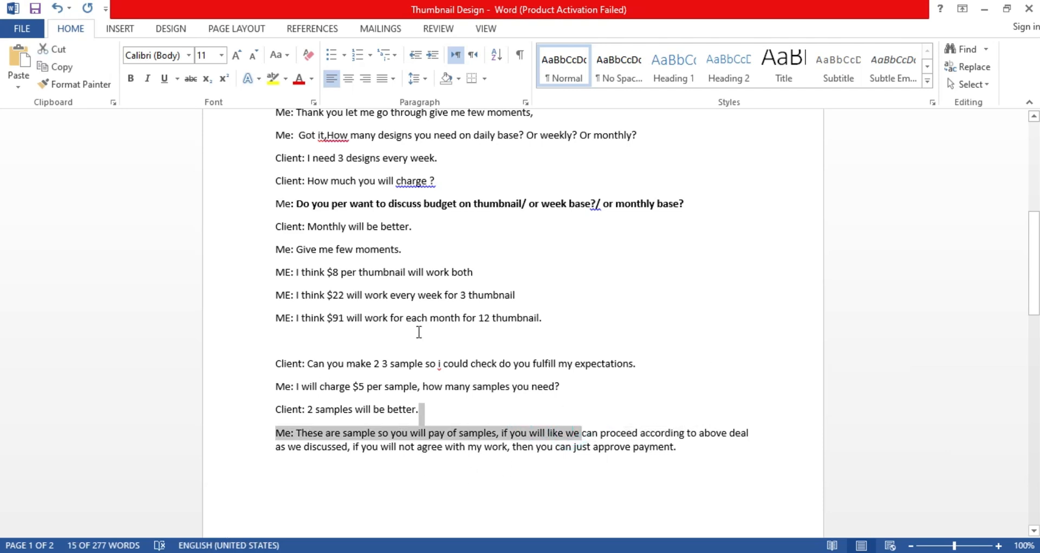
pyautogui.moveTo(570, 319); pyautogui.dragTo(280, 209)
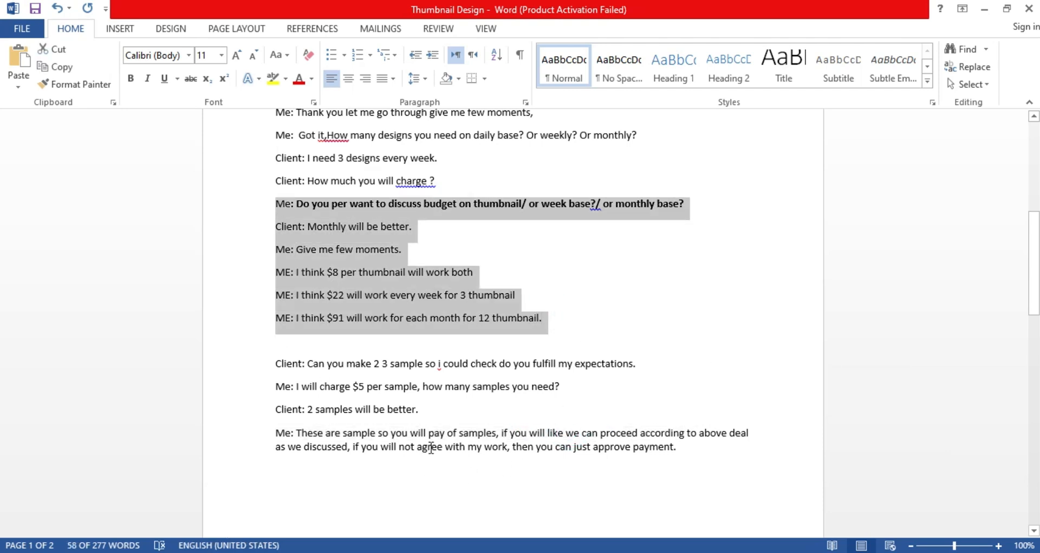
pyautogui.moveTo(389, 447); pyautogui.dragTo(690, 455)
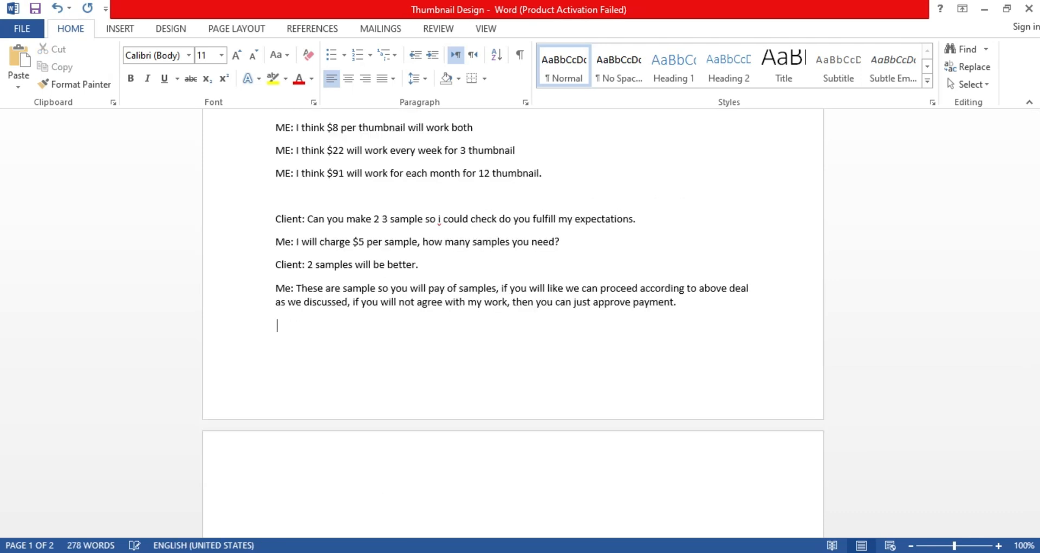
# Add the line "Client: sure I agree plz send me offer." below the sample payment terms.
pyautogui.write('Cleint:')
pyautogui.press('BackSpace')
pyautogui.press('BackSpace')
pyautogui.press('BackSpace')
pyautogui.press('BackSpace')
pyautogui.press('BackSpace')
pyautogui.write('ient: sure I agree plz send me invoic')
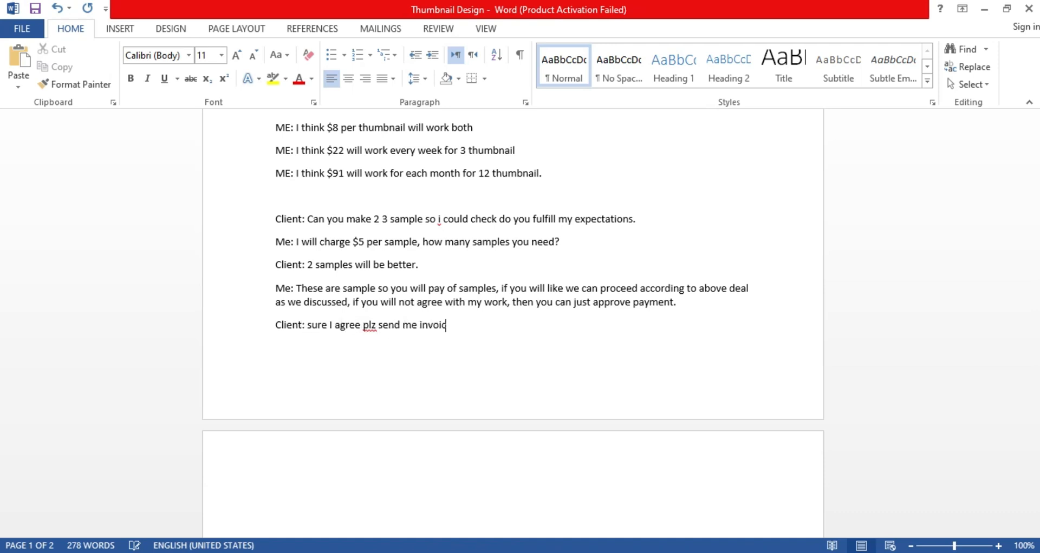
pyautogui.write('e request')
pyautogui.press('BackSpace')
pyautogui.press('BackSpace')
pyautogui.press('BackSpace')
pyautogui.press('BackSpace')
pyautogui.press('BackSpace')
pyautogui.press('BackSpace')
pyautogui.press('BackSpace')
pyautogui.press('BackSpace')
pyautogui.press('BackSpace')
pyautogui.press('BackSpace')
pyautogui.press('BackSpace')
pyautogui.press('BackSpace')
pyautogui.press('BackSpace')
pyautogui.write('offer.')
# Add the reply "Me: Can you share content that you want to put on the thumbnail design." at the start of page 2.
pyautogui.write('Me: ')
pyautogui.write('Can you share det')
pyautogui.write('ail an')
pyautogui.press('BackSpace')
pyautogui.press('BackSpace')
pyautogui.write('and')
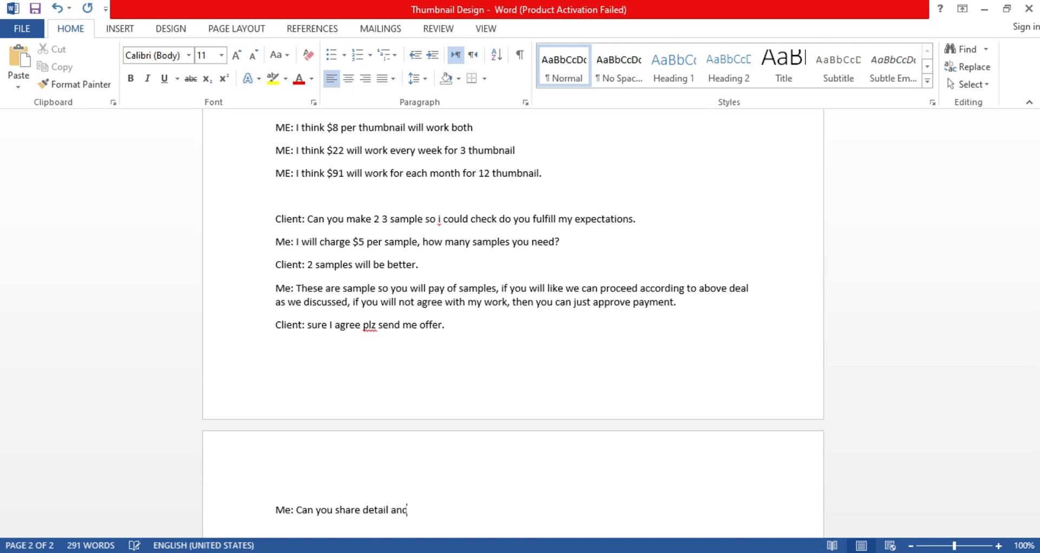
pyautogui.press('BackSpace')
pyautogui.press('BackSpace')
pyautogui.write('that')
pyautogui.press('BackSpace')
pyautogui.press('BackSpace')
pyautogui.press('BackSpace')
pyautogui.press('BackSpace')
pyautogui.press('BackSpace')
pyautogui.press('BackSpace')
pyautogui.press('BackSpace')
pyautogui.press('BackSpace')
pyautogui.press('BackSpace')
pyautogui.press('BackSpace')
pyautogui.press('BackSpace')
pyautogui.press('BackSpace')
pyautogui.write('content that you want tp')
pyautogui.press('BackSpace')
pyautogui.write('o put on the thumbnails')
pyautogui.press('BackSpace')
pyautogui.press('BackSpace')
pyautogui.press('BackSpace')
pyautogui.write('il design. ')
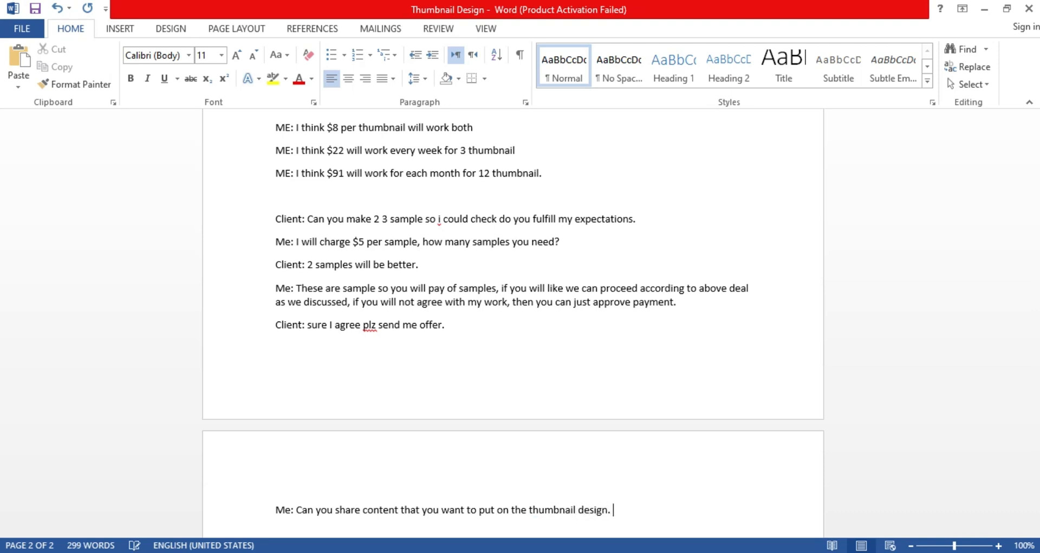
# Add the line "Client: you can use anythumbnail content from you tube channel" below the content question.
pyautogui.write('Client: you can use anythumbnajil')
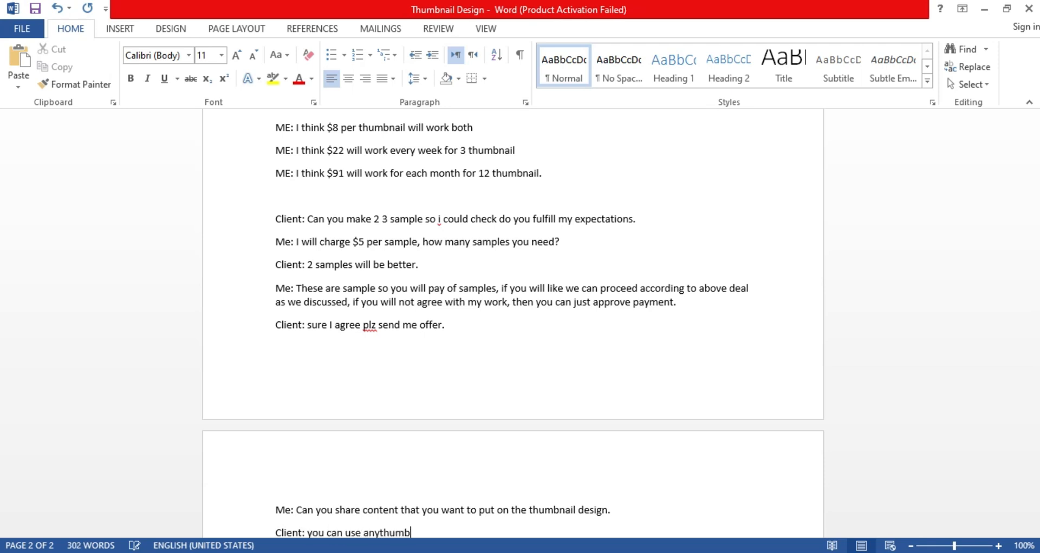
pyautogui.press('BackSpace')
pyautogui.press('BackSpace')
pyautogui.press('BackSpace')
pyautogui.write('il fro')
pyautogui.press('BackSpace')
pyautogui.press('BackSpace')
pyautogui.press('BackSpace')
pyautogui.write('coten')
pyautogui.press('BackSpace')
pyautogui.press('BackSpace')
pyautogui.press('BackSpace')
pyautogui.write('ntent fromy you tube channel')
pyautogui.press('Return')
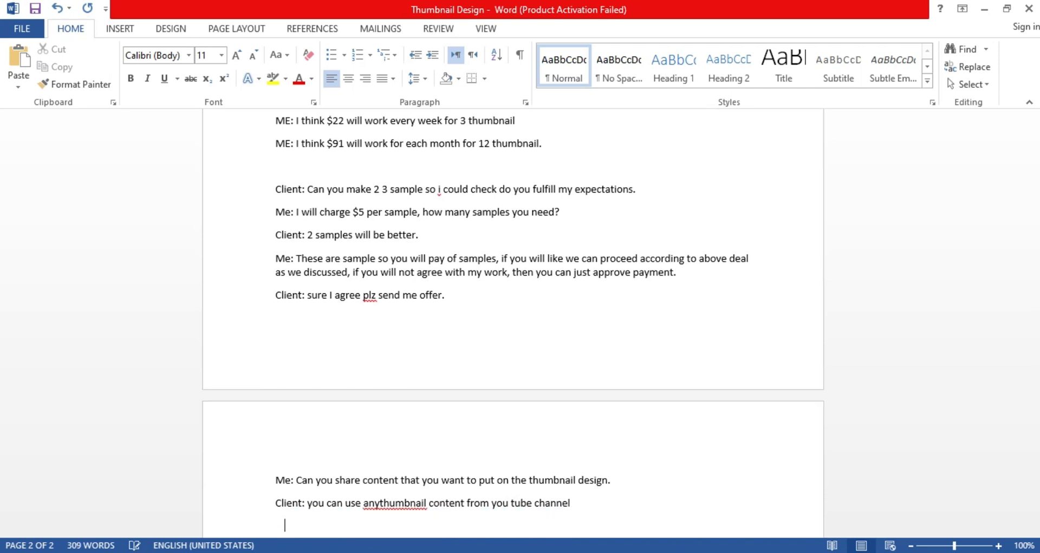
# Add a line "Or" and the alternative answer "Client: you can use any Placeholder words." below the YouTube channel answer.
pyautogui.write('Or')
pyautogui.press('Return')
pyautogui.write('Client')
pyautogui.press('BackSpace')
pyautogui.press('BackSpace')
pyautogui.press('BackSpace')
pyautogui.press('BackSpace')
pyautogui.write('ient: you can use any')
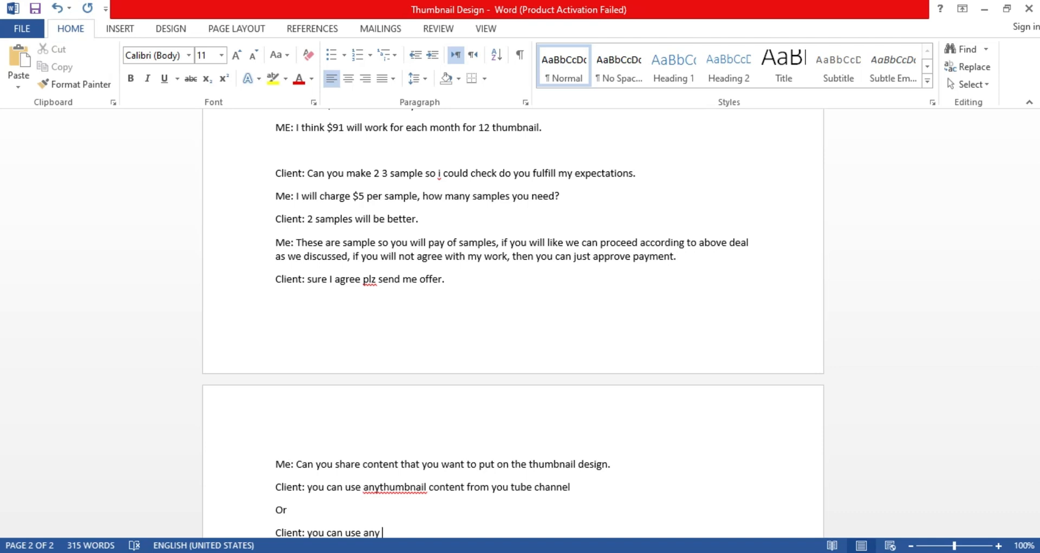
pyautogui.write('ouug')
pyautogui.press('BackSpace')
pyautogui.press('BackSpace')
pyautogui.press('BackSpace')
pyautogui.press('BackSpace')
pyautogui.press('BackSpace')
pyautogui.write('Place ho')
pyautogui.press('BackSpace')
pyautogui.press('BackSpace')
pyautogui.write('older wi')
pyautogui.write('rds.')
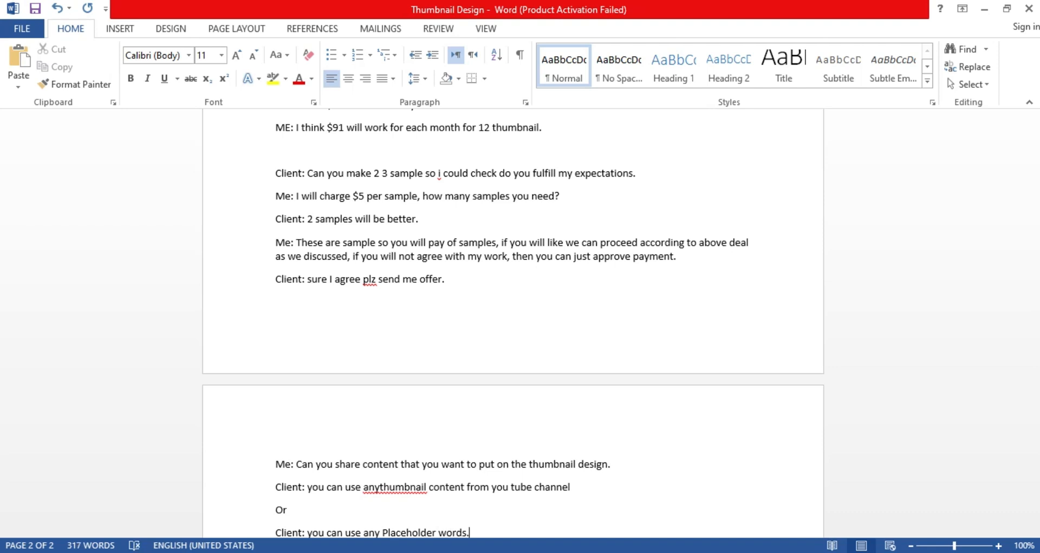
# Extend the placeholder-words answer with "You can use any content that you want I just want to check your approach.".
pyautogui.scroll(-3, 708, 367)
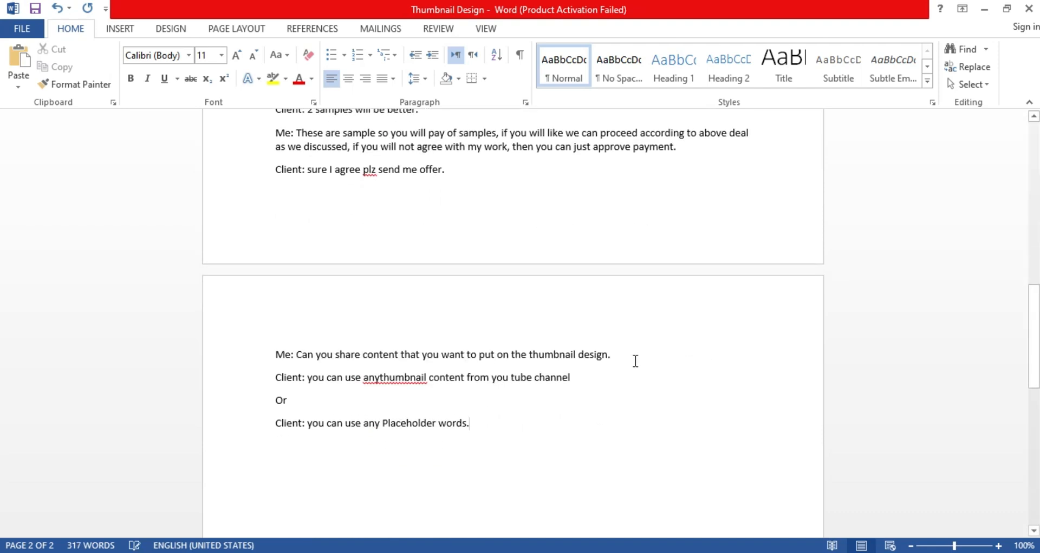
pyautogui.write('You c')
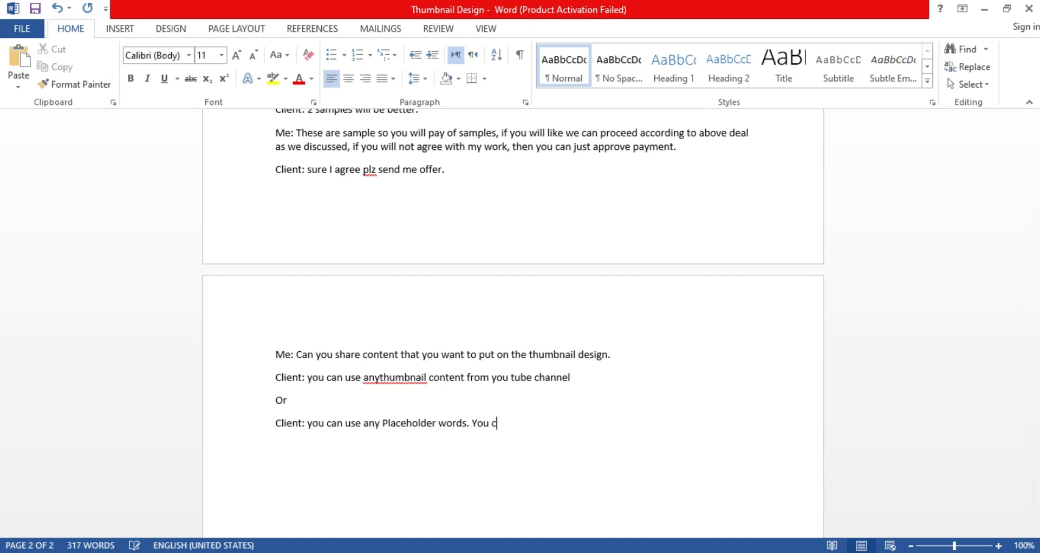
pyautogui.write('an use any conent')
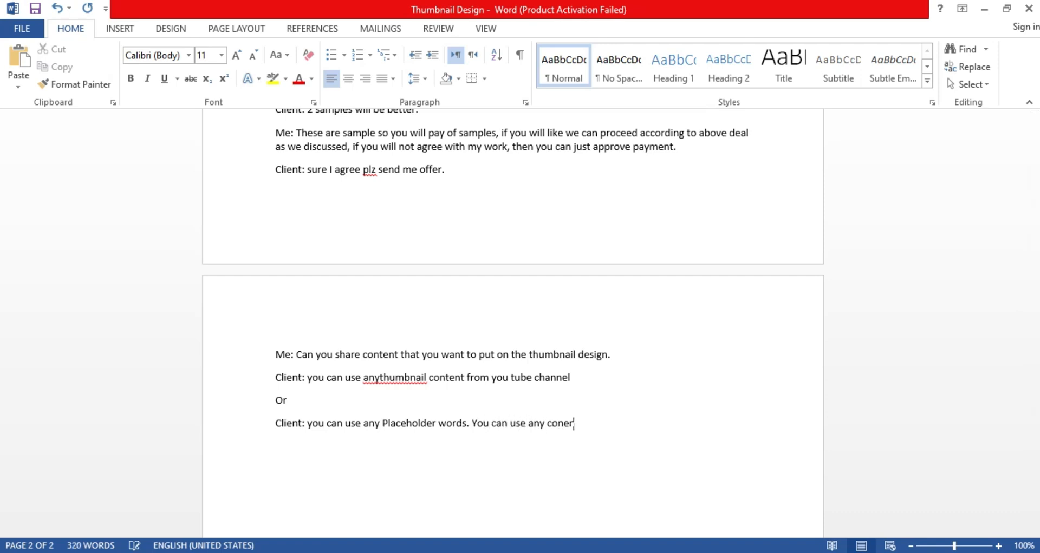
pyautogui.press('BackSpace')
pyautogui.press('BackSpace')
pyautogui.press('BackSpace')
pyautogui.write('tent that you want I jsu')
pyautogui.press('BackSpace')
pyautogui.press('BackSpace')
pyautogui.write('ust')
pyautogui.press('BackSpace')
pyautogui.press('BackSpace')
pyautogui.write('t want to check your pa')
pyautogui.press('BackSpace')
pyautogui.press('BackSpace')
pyautogui.write('approve')
pyautogui.press('BackSpace')
pyautogui.press('BackSpace')
pyautogui.write('ach. ')
# Add "Or" and another answer, "Client:" followed by "Here is detail … here is my image that you should use in the thumbnail.".
pyautogui.write('Or')
pyautogui.press('Return')
pyautogui.write('Cleint')
pyautogui.press('BackSpace')
pyautogui.press('BackSpace')
pyautogui.press('BackSpace')
pyautogui.press('BackSpace')
pyautogui.write('ietn:')
pyautogui.press('BackSpace')
pyautogui.press('BackSpace')
pyautogui.press('BackSpace')
pyautogui.write('nt:')
pyautogui.press('Return')
pyautogui.write('Here is detai')
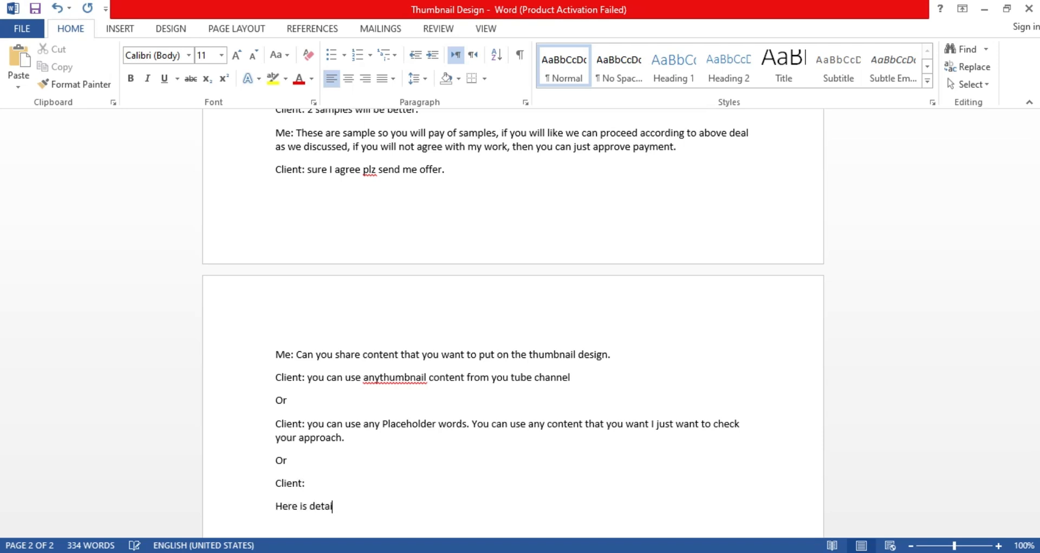
pyautogui.write('l ... here is my image that you should use in the')
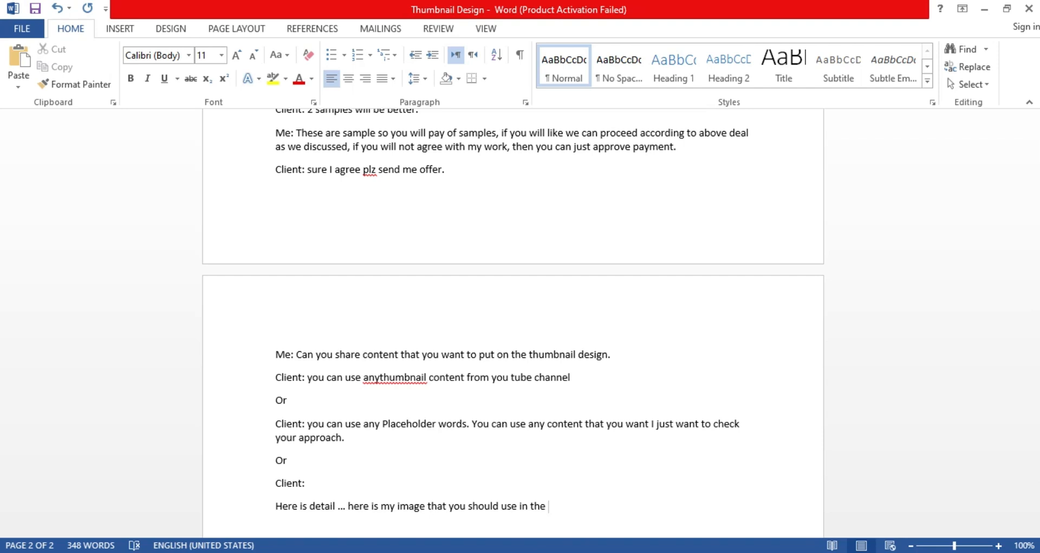
pyautogui.write(' thumbnail.')
pyautogui.scroll(2, 473, 304)
pyautogui.scroll(-5, 407, 335)
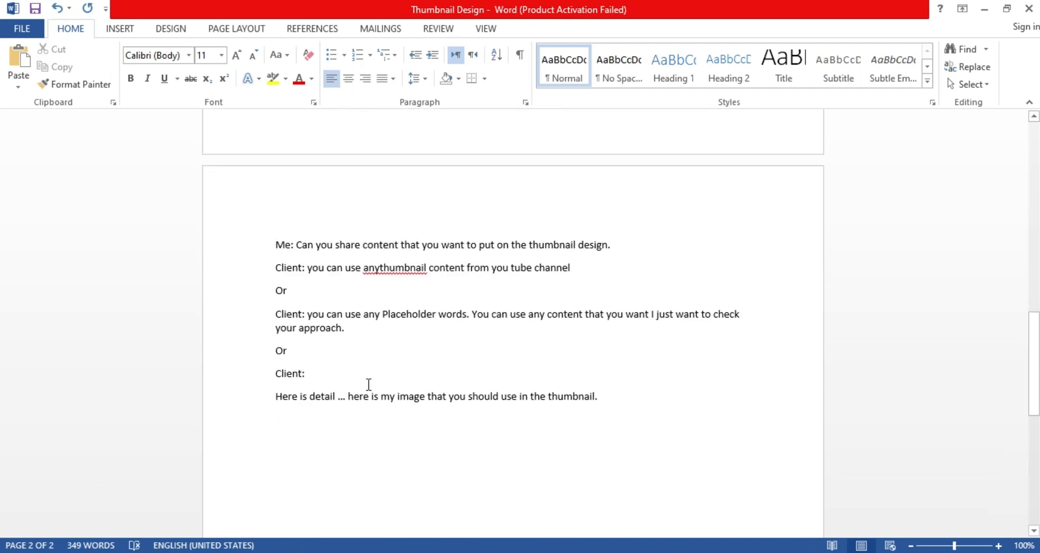
# Add the reply "Me: Ok sure let me send you invoice request." below the image detail line, leaving a blank line between.
pyautogui.press('Return')
pyautogui.write('Ok sure W')
pyautogui.press('BackSpace')
pyautogui.press('BackSpace')
pyautogui.press('BackSpace')
pyautogui.press('BackSpace')
pyautogui.press('BackSpace')
pyautogui.press('BackSpace')
pyautogui.press('BackSpace')
pyautogui.press('BackSpace')
pyautogui.write('Me:')
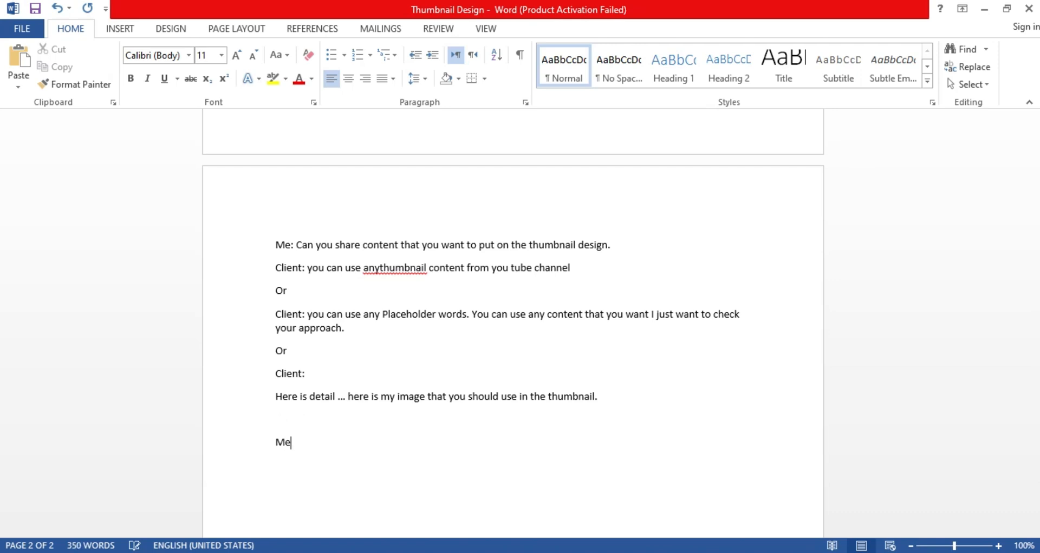
pyautogui.write('sure let me send you invoie e')
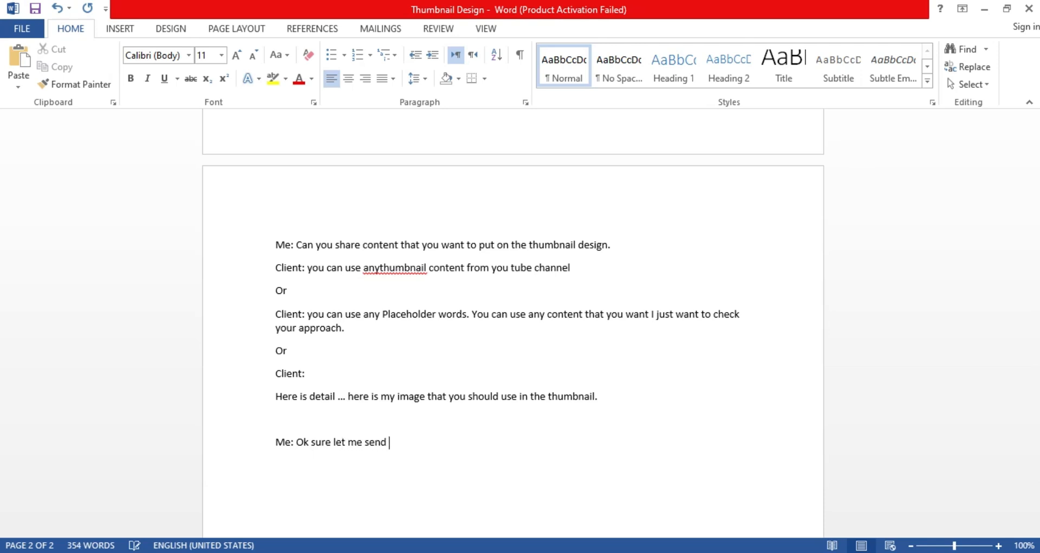
pyautogui.press('BackSpace')
pyautogui.press('BackSpace')
pyautogui.press('BackSpace')
pyautogui.write('ce request.')
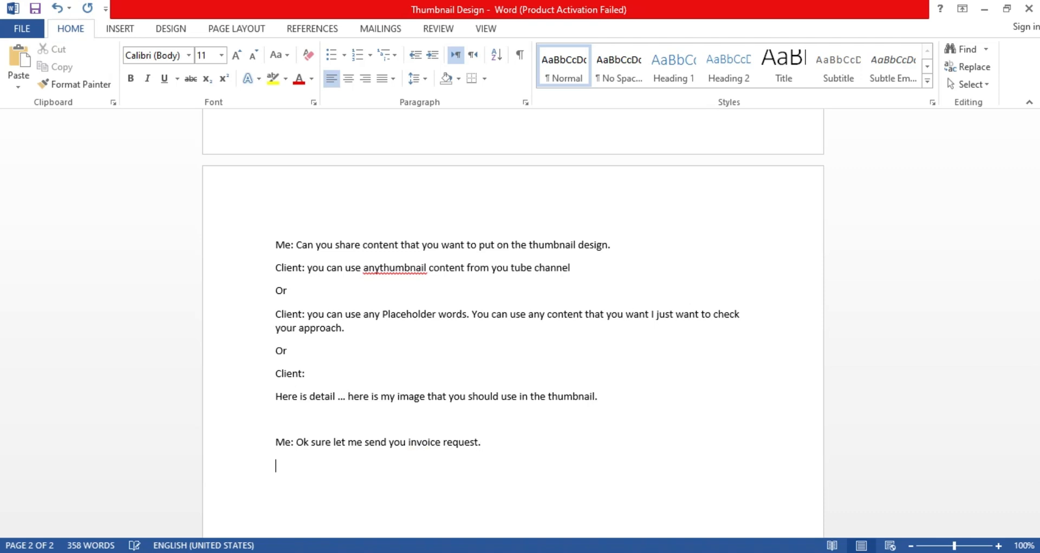
# Review the earlier budget, pricing and sample lines on page 1.
pyautogui.scroll(10, 404, 349)
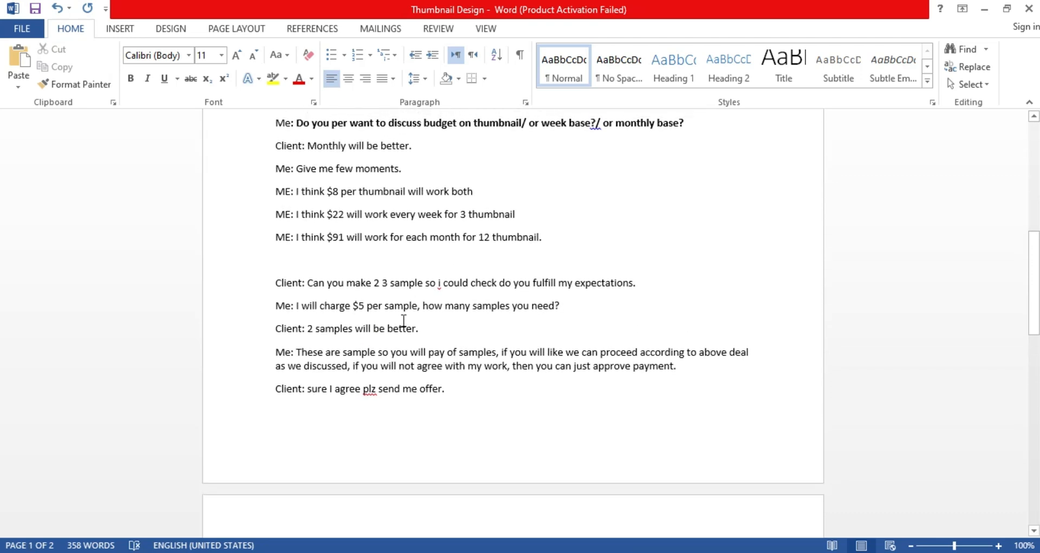
pyautogui.scroll(6, 403, 321)
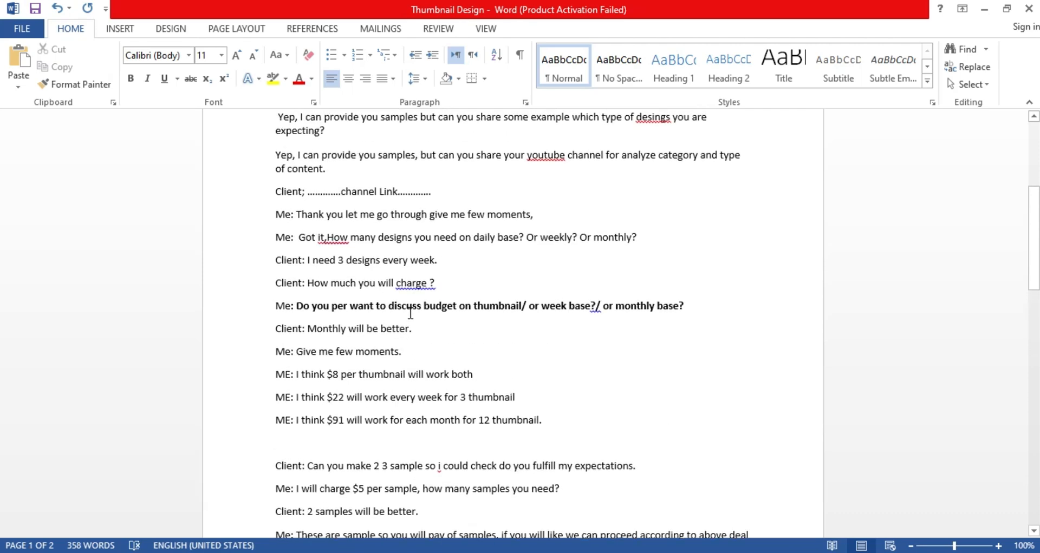
pyautogui.scroll(-2, 404, 312)
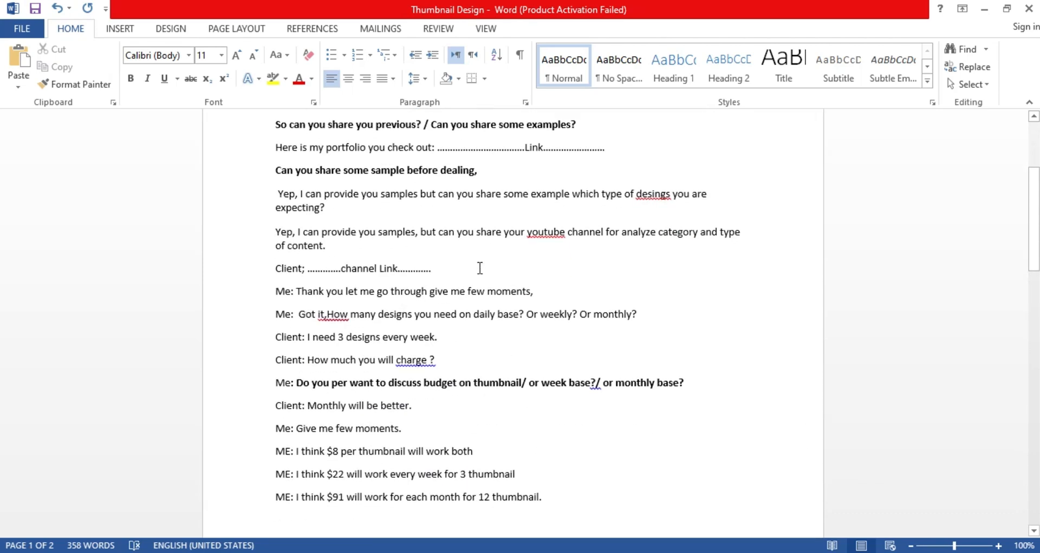
pyautogui.scroll(-2, 443, 305)
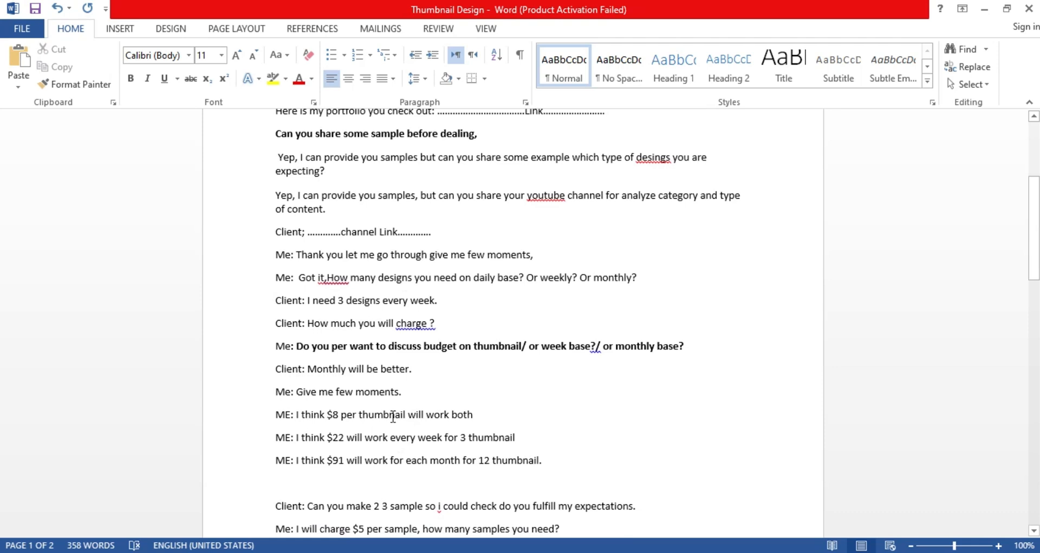
pyautogui.moveTo(402, 416); pyautogui.dragTo(472, 416)
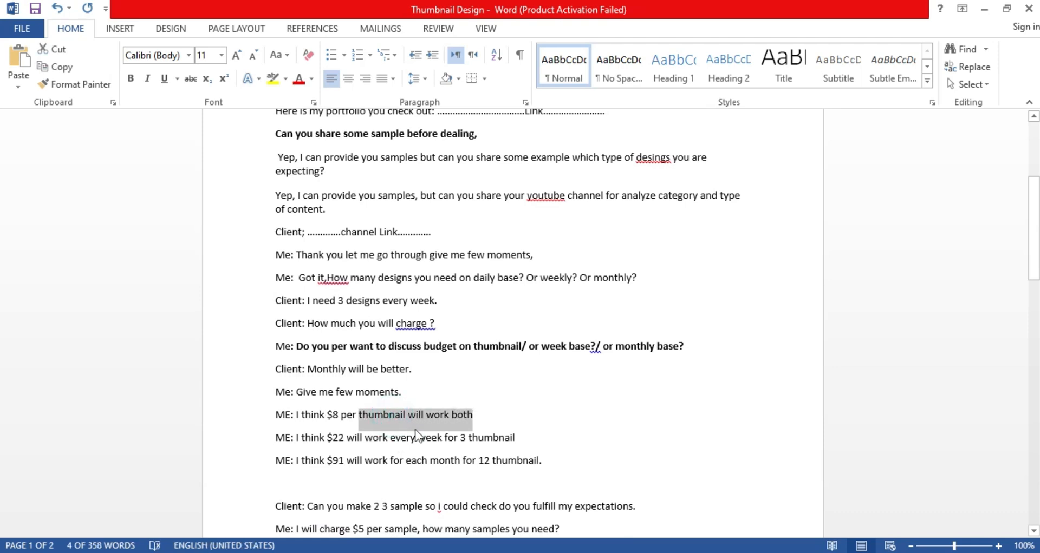
pyautogui.moveTo(407, 429); pyautogui.dragTo(468, 438)
pyautogui.click(414, 416)
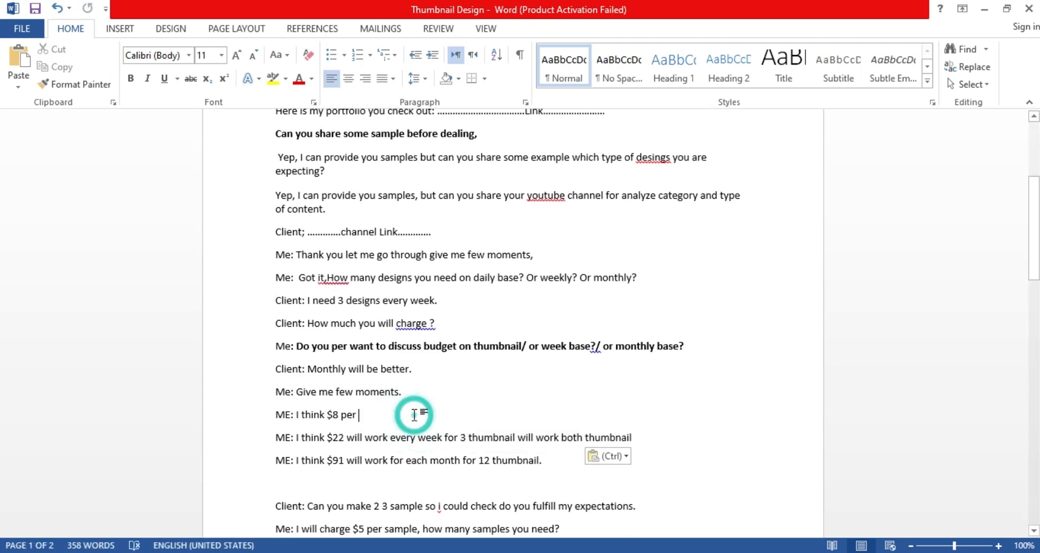
pyautogui.hotkey('ctrl', 'z')
# Add the line "Here is invoice………………… 3 days." below the invoice request reply on page 2.
pyautogui.scroll(-2, 506, 460)
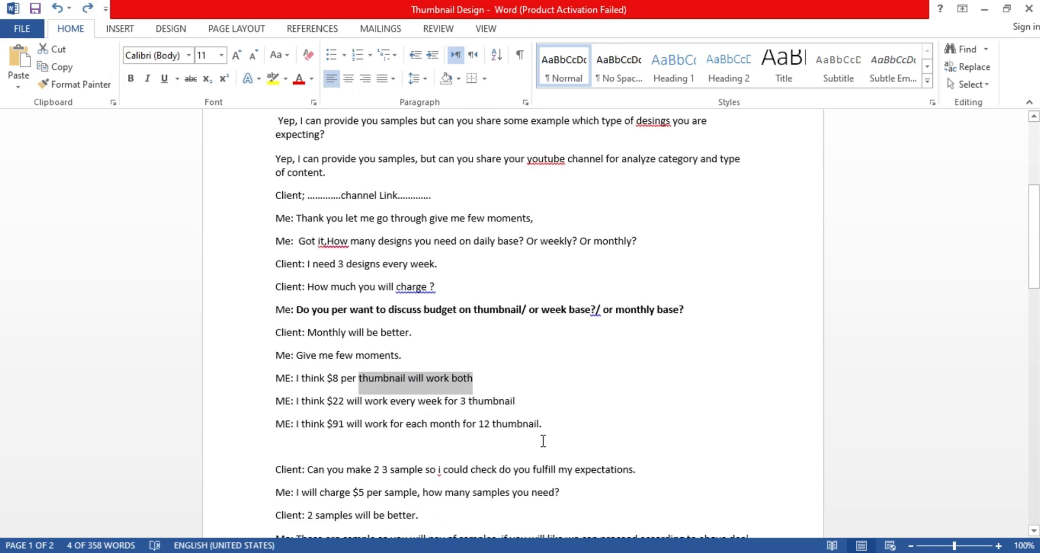
pyautogui.scroll(-5, 541, 444)
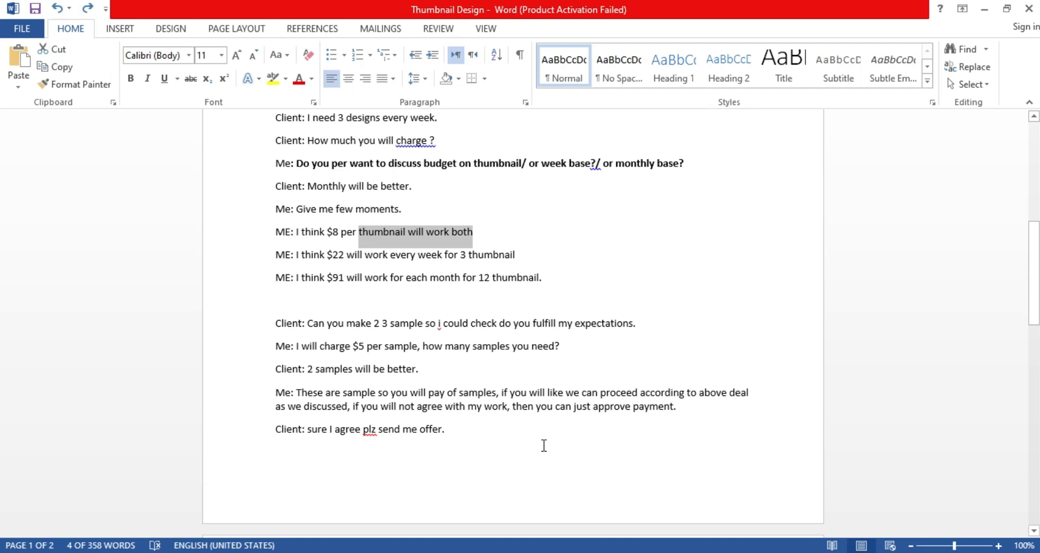
pyautogui.scroll(-17, 544, 446)
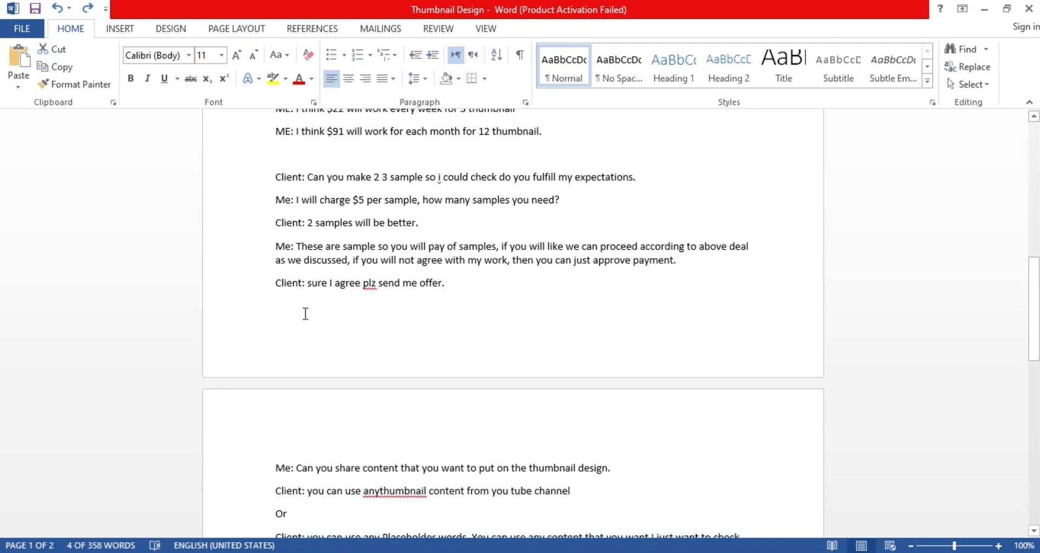
pyautogui.click(325, 332)
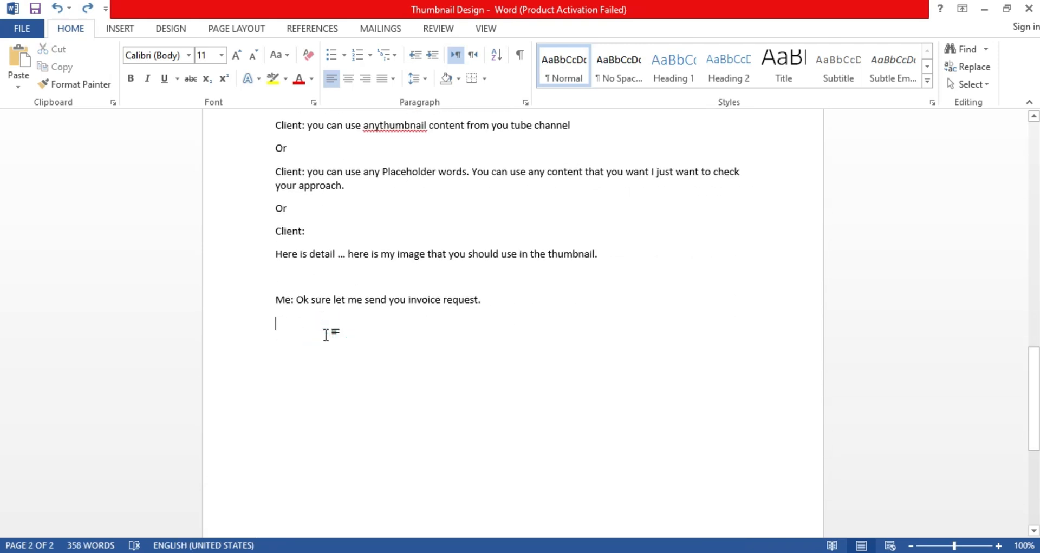
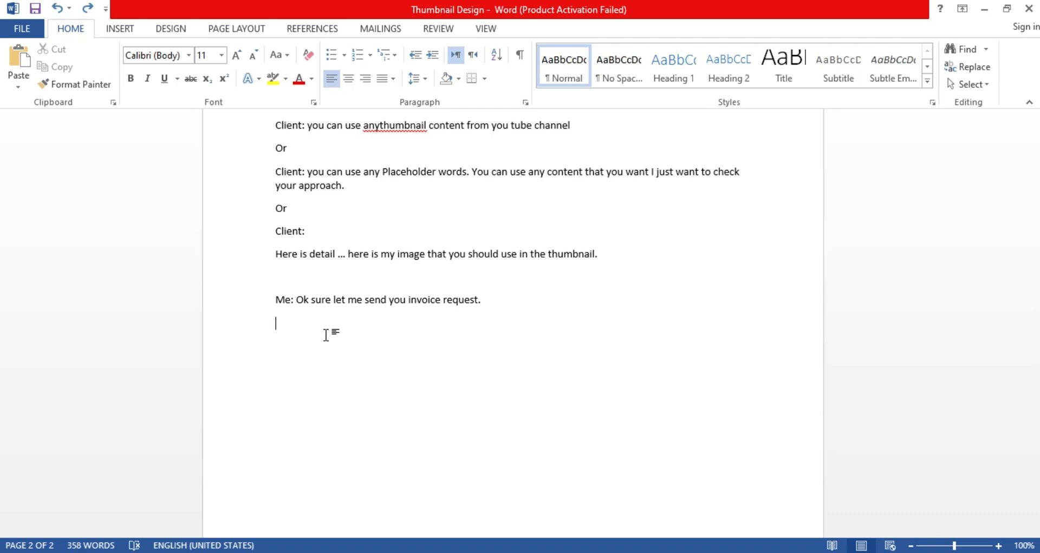
pyautogui.write('Here is invoice')
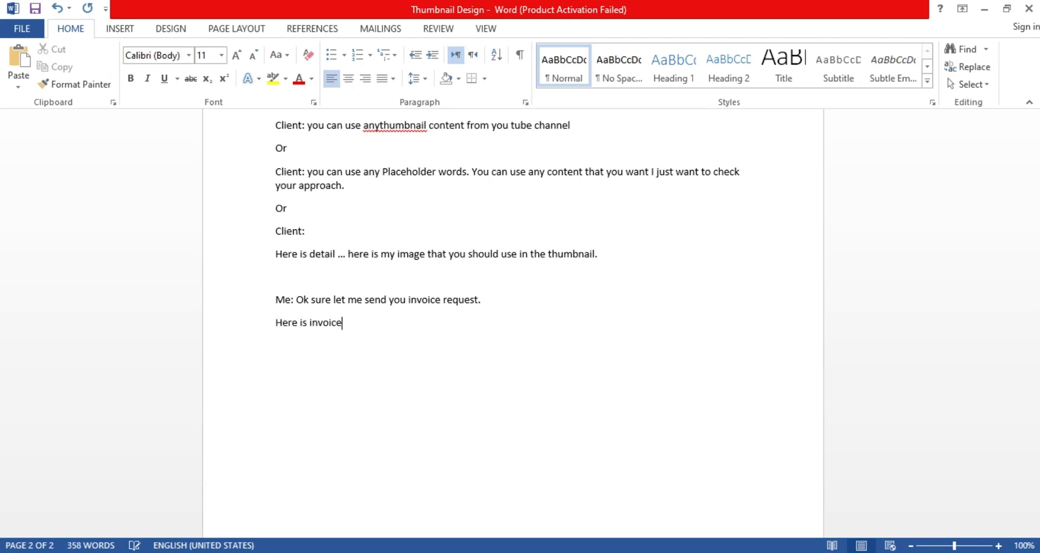
pyautogui.write('................... 3days')
pyautogui.press('BackSpace')
pyautogui.press('BackSpace')
pyautogui.press('BackSpace')
pyautogui.press('BackSpace')
pyautogui.write('days')
# Add the line "Client: I were expecting in 24 hours can you do?" below the invoice line, after a blank line.
pyautogui.write('Clien')
pyautogui.write('t: I were exp')
pyautogui.press('BackSpace')
pyautogui.write('pectation')
pyautogui.press('BackSpace')
pyautogui.press('BackSpace')
pyautogui.press('BackSpace')
pyautogui.press('BackSpace')
pyautogui.press('BackSpace')
pyautogui.write('ing in 24 hurs')
pyautogui.press('BackSpace')
pyautogui.press('BackSpace')
pyautogui.press('BackSpace')
pyautogui.press('BackSpace')
pyautogui.write('our')
pyautogui.press('BackSpace')
pyautogui.write('rs can do you')
pyautogui.press('BackSpace')
pyautogui.press('BackSpace')
pyautogui.press('BackSpace')
pyautogui.press('BackSpace')
pyautogui.press('BackSpace')
pyautogui.press('BackSpace')
pyautogui.press('BackSpace')
pyautogui.write('you do? ')
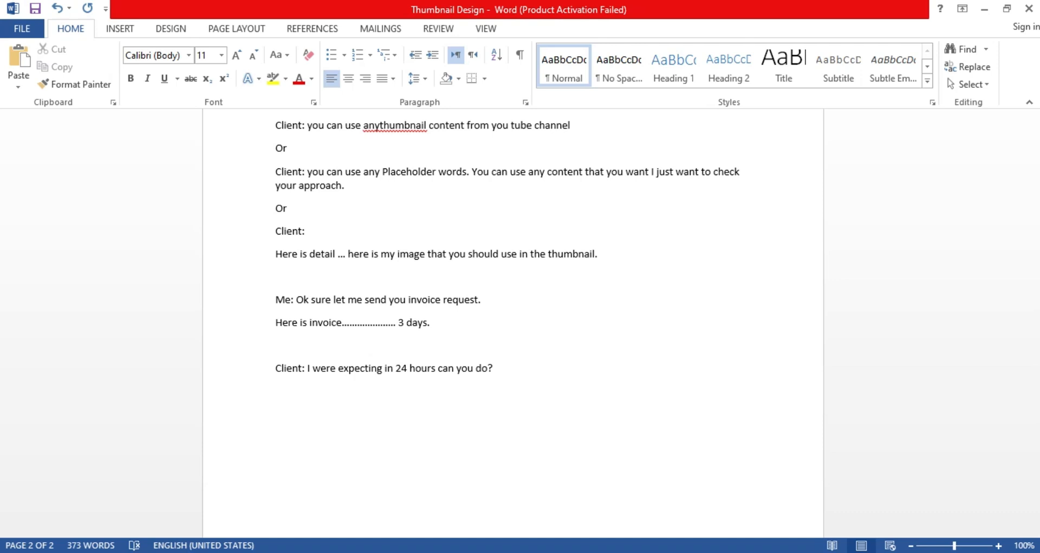
# Add "Me: Yep we will be done in 24 hours. I just put 3 days just for you may you need revision in thumbnail.".
pyautogui.write('Me: Yep i we will be done in 24 ho')
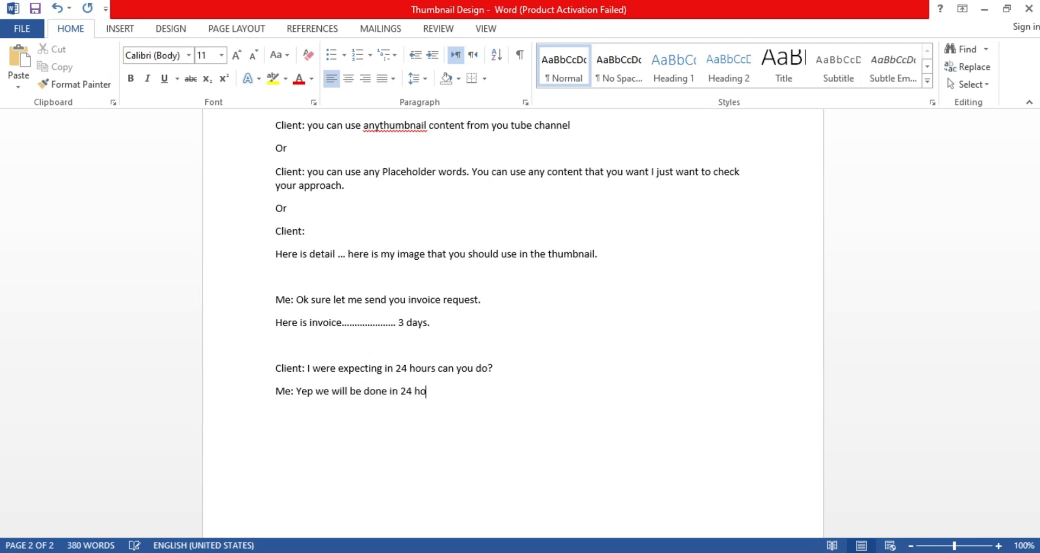
pyautogui.write('urs. I just put 3 days just for you')
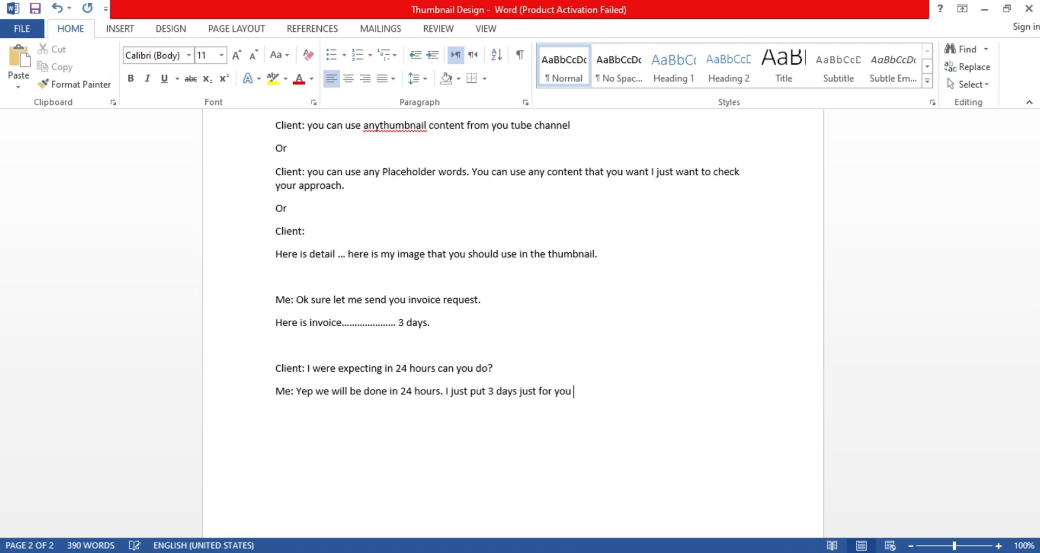
pyautogui.write(' may you need an')
pyautogui.press('BackSpace')
pyautogui.press('BackSpace')
pyautogui.write('revision')
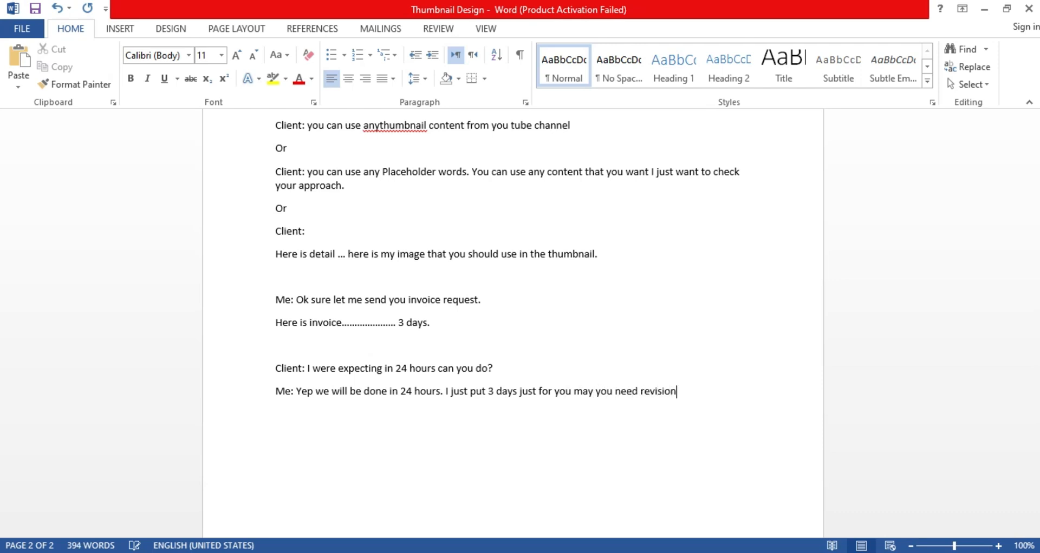
pyautogui.write(' or an')
pyautogui.press('BackSpace')
pyautogui.press('BackSpace')
pyautogui.press('BackSpace')
pyautogui.press('BackSpace')
pyautogui.press('BackSpace')
pyautogui.press('BackSpace')
pyautogui.press('BackSpace')
pyautogui.press('BackSpace')
pyautogui.press('BackSpace')
pyautogui.press('BackSpace')
pyautogui.press('BackSpace')
pyautogui.press('BackSpace')
pyautogui.write('vision in thumbnail')
pyautogui.press('BackSpace')
pyautogui.press('BackSpace')
pyautogui.press('BackSpace')
pyautogui.press('BackSpace')
pyautogui.write('nail. Cleint')
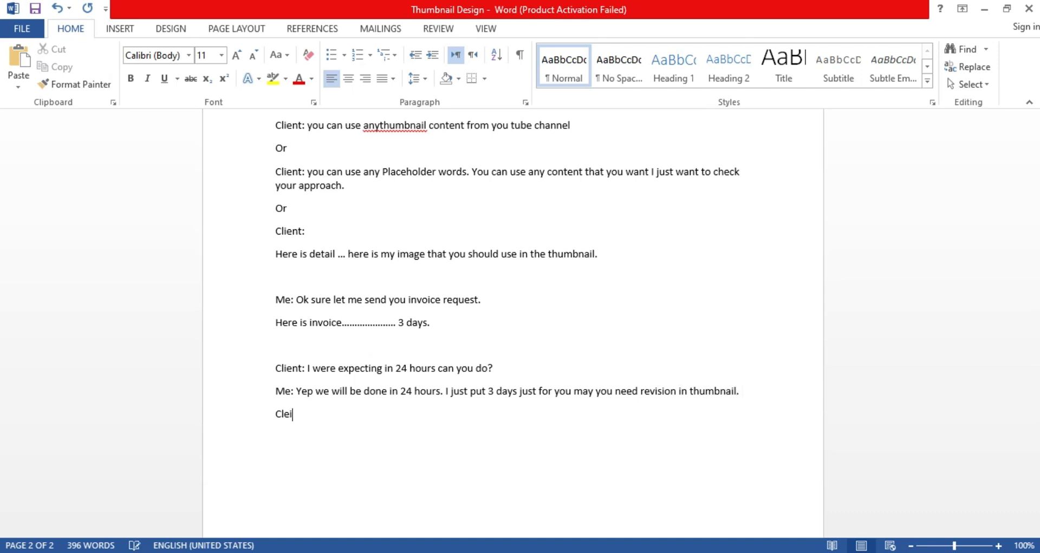
# Complete the answer "Cleint: ok." below the delivery time reply.
pyautogui.press('BackSpace')
pyautogui.press('BackSpace')
pyautogui.press('BackSpace')
pyautogui.press('BackSpace')
pyautogui.write('eint: ok.')
# Review the 24-hour delivery question and the reply explaining the 3 days for revision.
pyautogui.moveTo(552, 395); pyautogui.dragTo(704, 402)
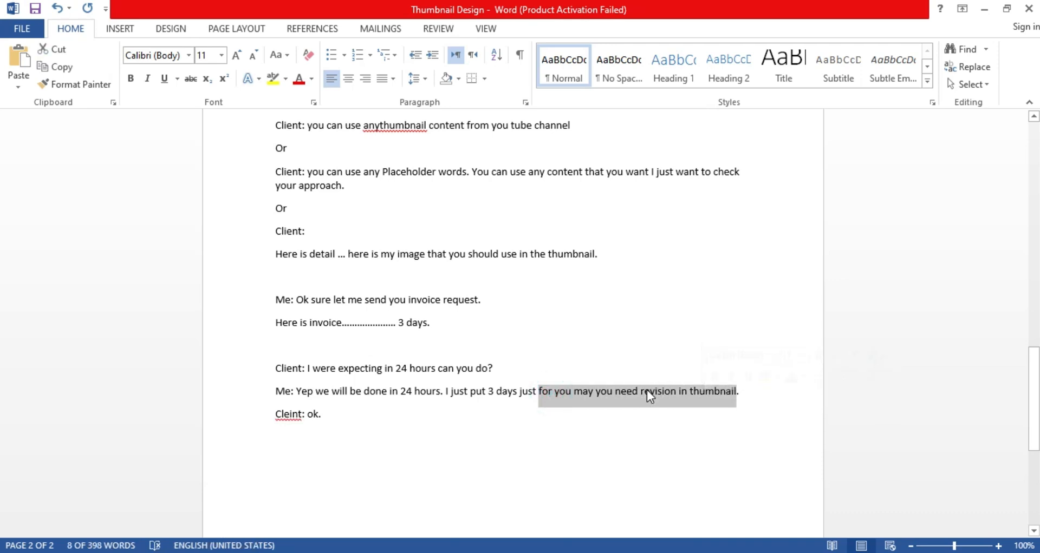
pyautogui.moveTo(371, 392)
pyautogui.mouseDown()
pyautogui.moveTo(415, 388)
pyautogui.moveTo(364, 391)
pyautogui.mouseUp()
pyautogui.click(373, 411)
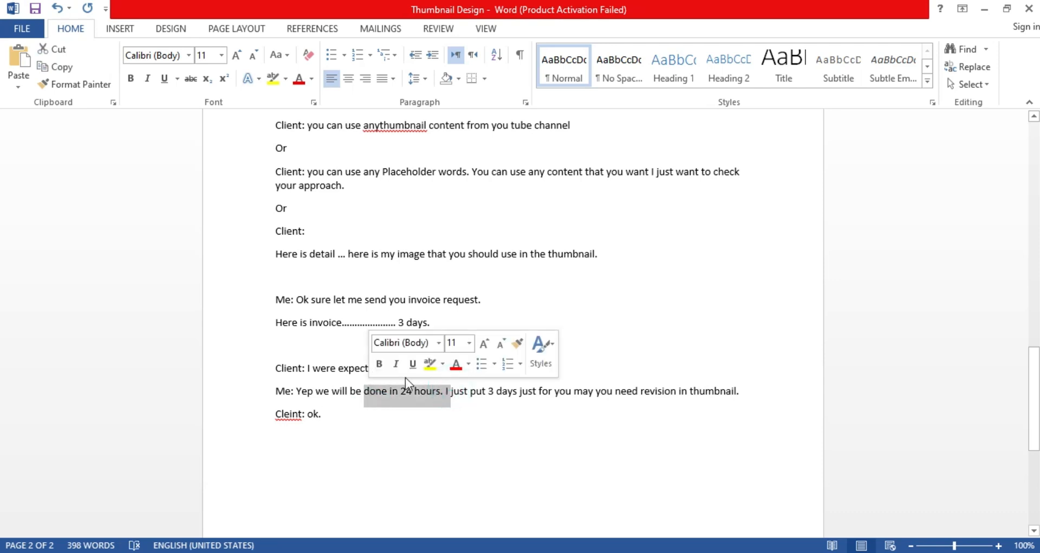
pyautogui.click(454, 439)
pyautogui.moveTo(440, 394); pyautogui.dragTo(382, 394)
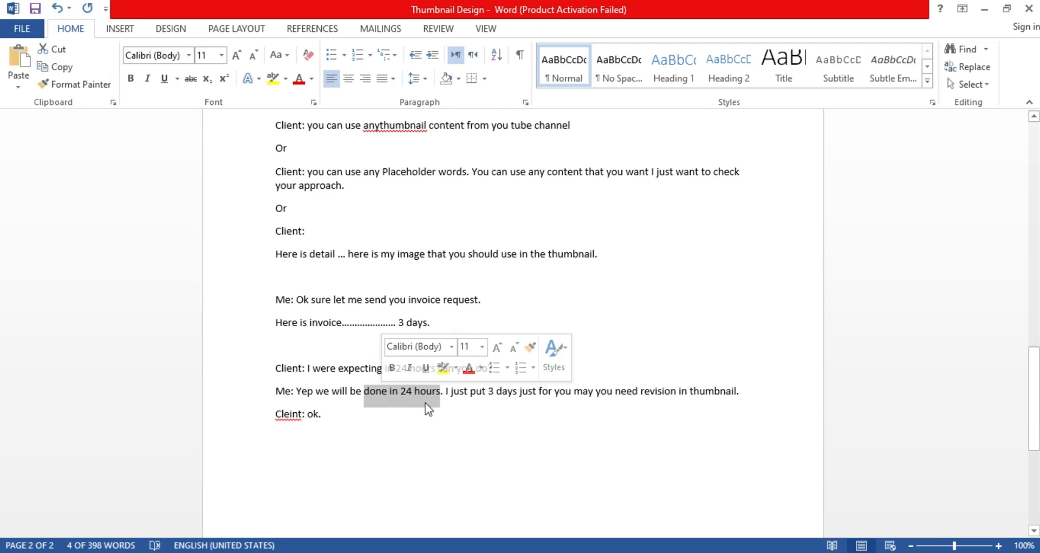
pyautogui.click(322, 331)
pyautogui.moveTo(320, 368); pyautogui.dragTo(363, 400)
pyautogui.click(427, 368)
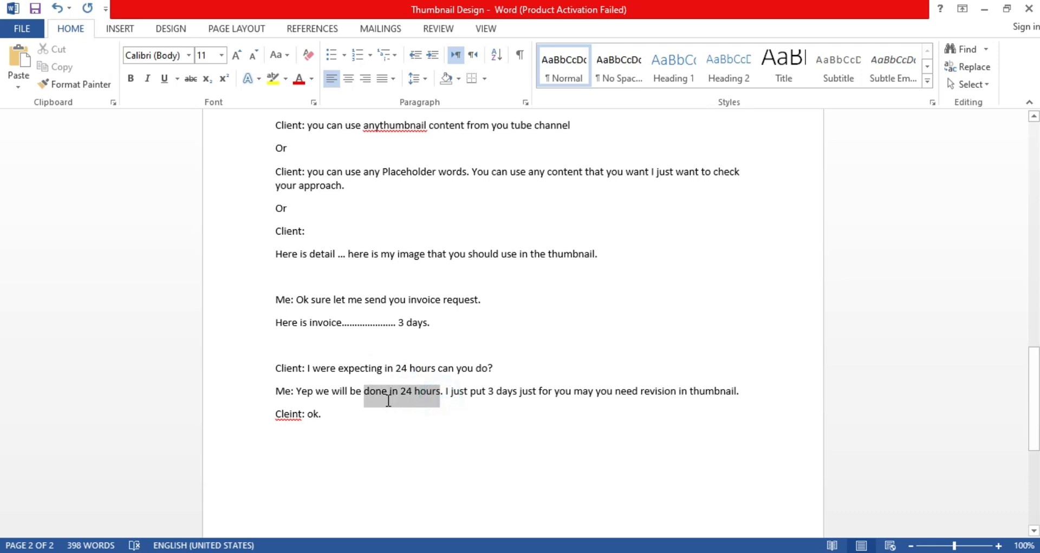
pyautogui.click(722, 398)
pyautogui.moveTo(737, 398); pyautogui.dragTo(508, 406)
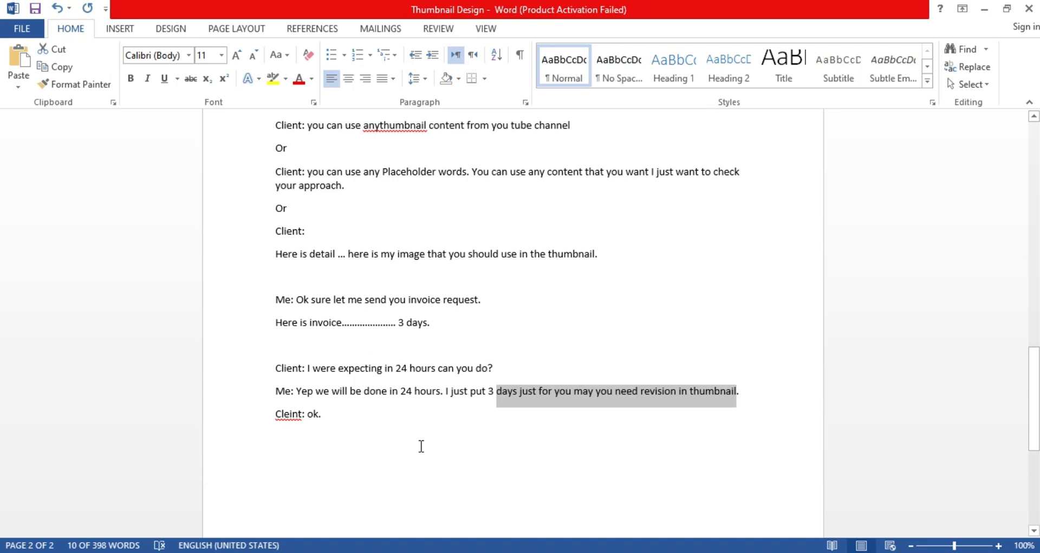
# Make the "Here is invoice………………… 3 days." line bold.
pyautogui.click(339, 443)
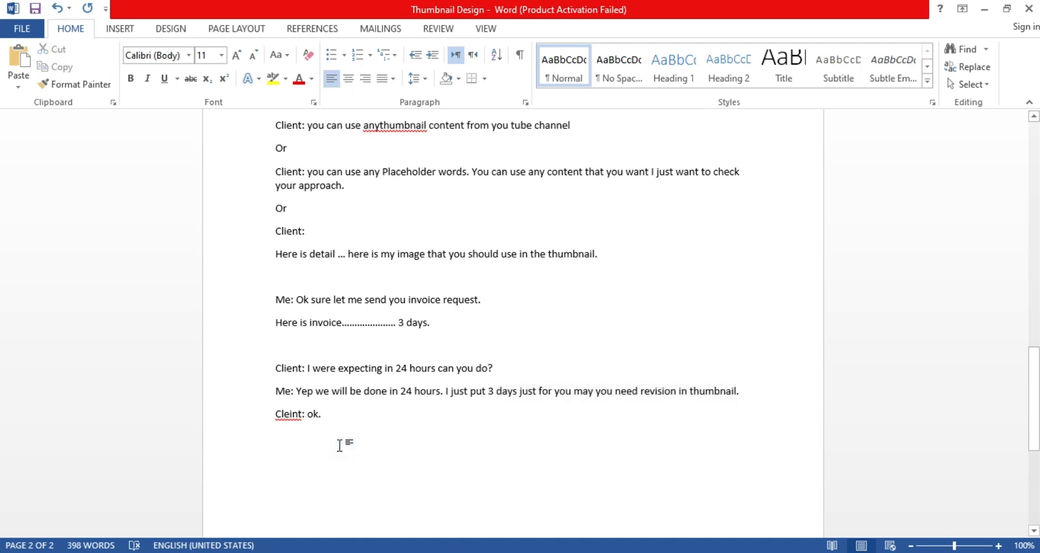
pyautogui.write('I')
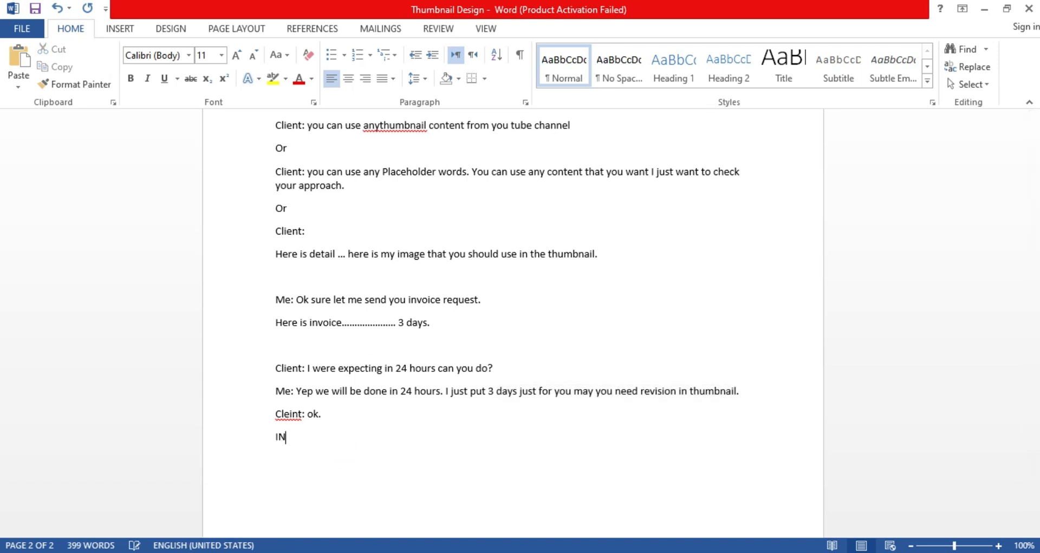
pyautogui.tripleClick(459, 325)
pyautogui.hotkey('ctrl', 'b')
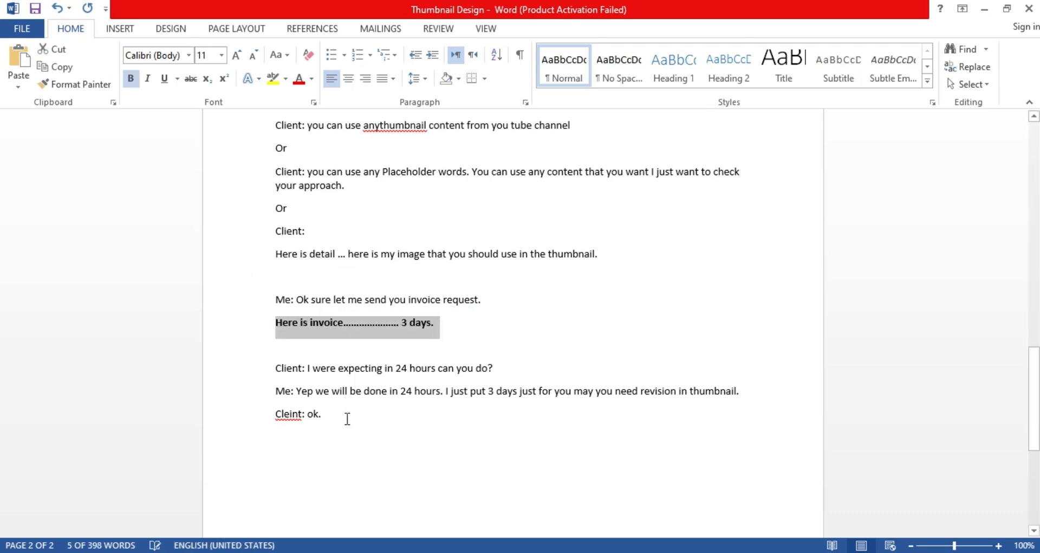
# Add the line "ORDER" below the client's "ok." answer, leaving a blank line between.
pyautogui.click(352, 441)
pyautogui.press('Return')
pyautogui.write('ORDER  ')
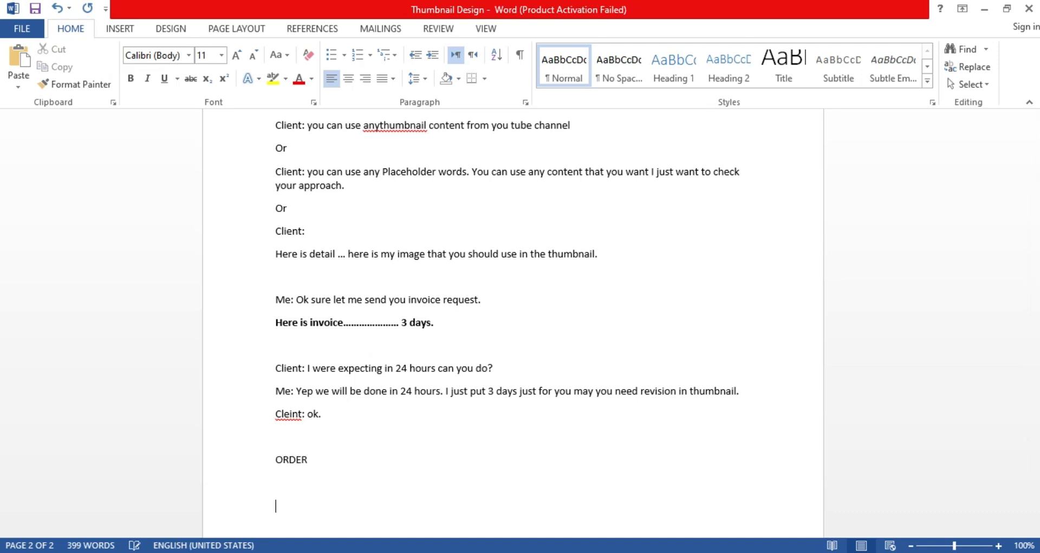
# Start a message two lines below "ORDER" with "Thank you so much for placing, I update you".
pyautogui.write('Thank you somuch')
pyautogui.press('BackSpace')
pyautogui.press('BackSpace')
pyautogui.press('BackSpace')
pyautogui.press('BackSpace')
pyautogui.press('BackSpace')
pyautogui.press('BackSpace')
pyautogui.write('much for palcing')
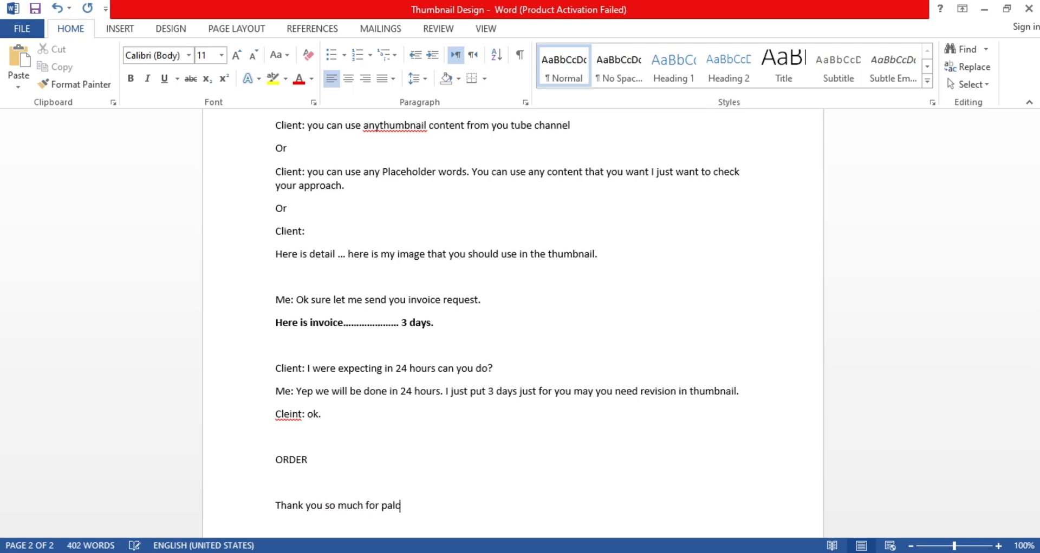
pyautogui.press('BackSpace')
pyautogui.press('BackSpace')
pyautogui.press('BackSpace')
pyautogui.press('BackSpace')
pyautogui.press('BackSpace')
pyautogui.press('BackSpace')
pyautogui.press('BackSpace')
pyautogui.write('lacing, I update youas soo')
pyautogui.press('BackSpace')
pyautogui.press('BackSpace')
pyautogui.press('BackSpace')
pyautogui.press('BackSpace')
pyautogui.press('BackSpace')
pyautogui.press('BackSpace')
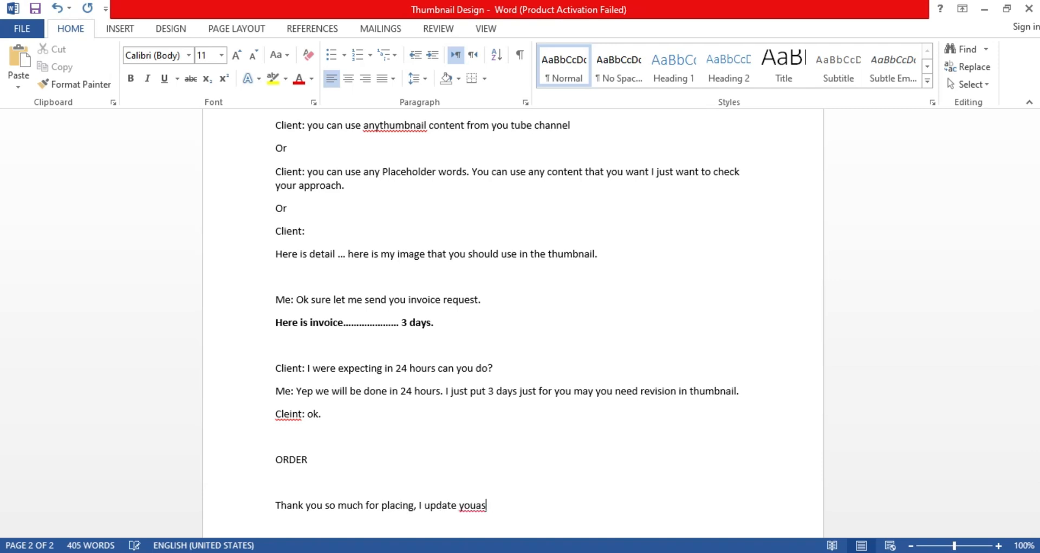
# Continue the thank-you message with "as soon with designs. I am sure".
pyautogui.write('as soon with ')
pyautogui.write('them')
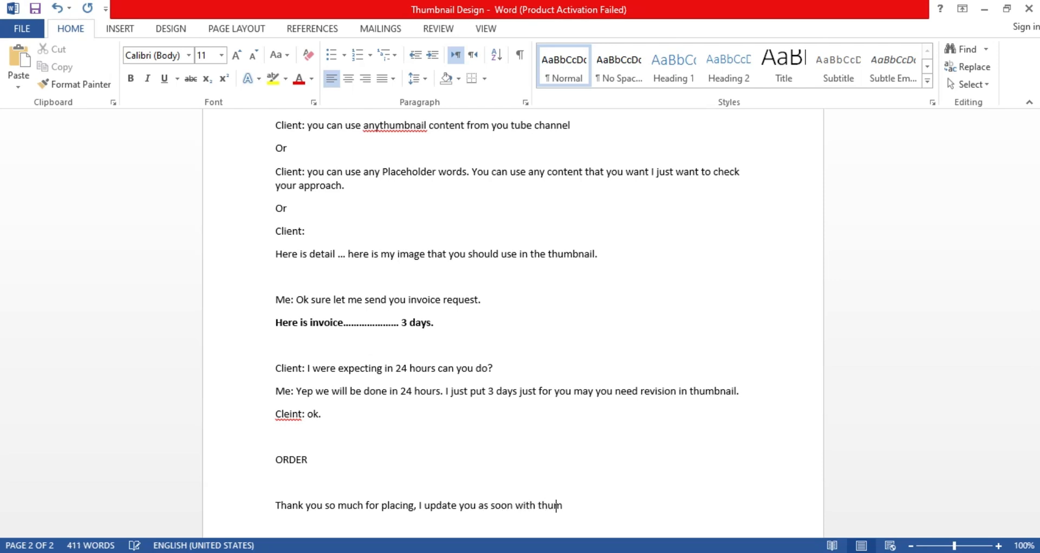
pyautogui.press('BackSpace')
pyautogui.press('BackSpace')
pyautogui.press('BackSpace')
pyautogui.press('BackSpace')
pyautogui.press('BackSpace')
pyautogui.write('de')
pyautogui.press('BackSpace')
pyautogui.press('BackSpace')
pyautogui.press('BackSpace')
pyautogui.press('BackSpace')
pyautogui.press('BackSpace')
pyautogui.write('sing,s I hope you th')
pyautogui.press('BackSpace')
pyautogui.press('BackSpace')
pyautogui.press('BackSpace')
pyautogui.press('BackSpace')
pyautogui.press('BackSpace')
pyautogui.press('BackSpace')
pyautogui.write('so')
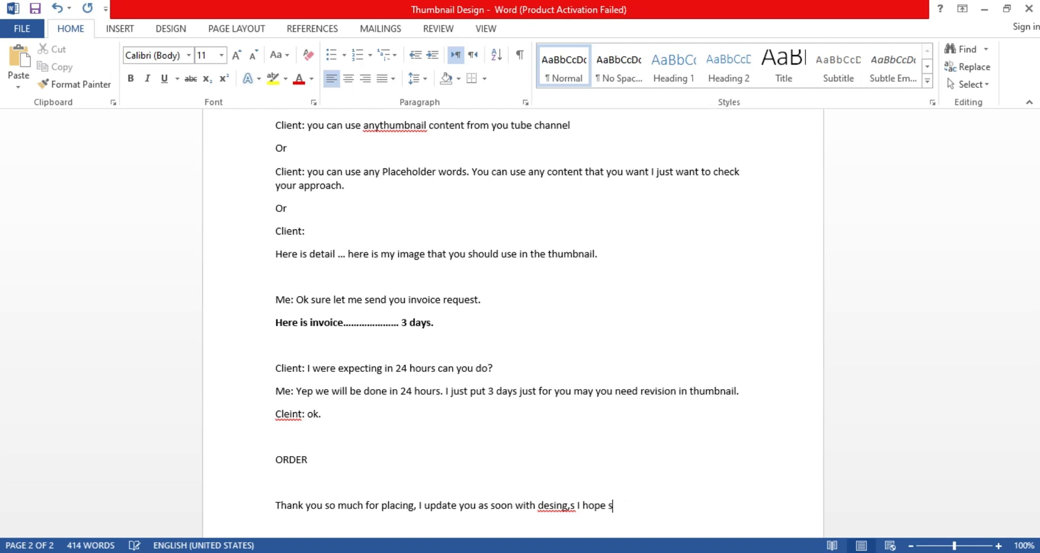
pyautogui.press('BackSpace')
pyautogui.press('BackSpace')
pyautogui.press('BackSpace')
pyautogui.press('BackSpace')
pyautogui.press('BackSpace')
pyautogui.press('BackSpace')
pyautogui.write('am')
pyautogui.press('BackSpace')
pyautogui.press('BackSpace')
pyautogui.press('BackSpace')
pyautogui.press('BackSpace')
pyautogui.press('BackSpace')
pyautogui.press('BackSpace')
pyautogui.press('BackSpace')
pyautogui.press('BackSpace')
pyautogui.press('BackSpace')
pyautogui.write('gn,')
pyautogui.write('s. I am sure')
# Finish the thank-you message with "this project will make a good relationship for future.".
pyautogui.write(' this project ')
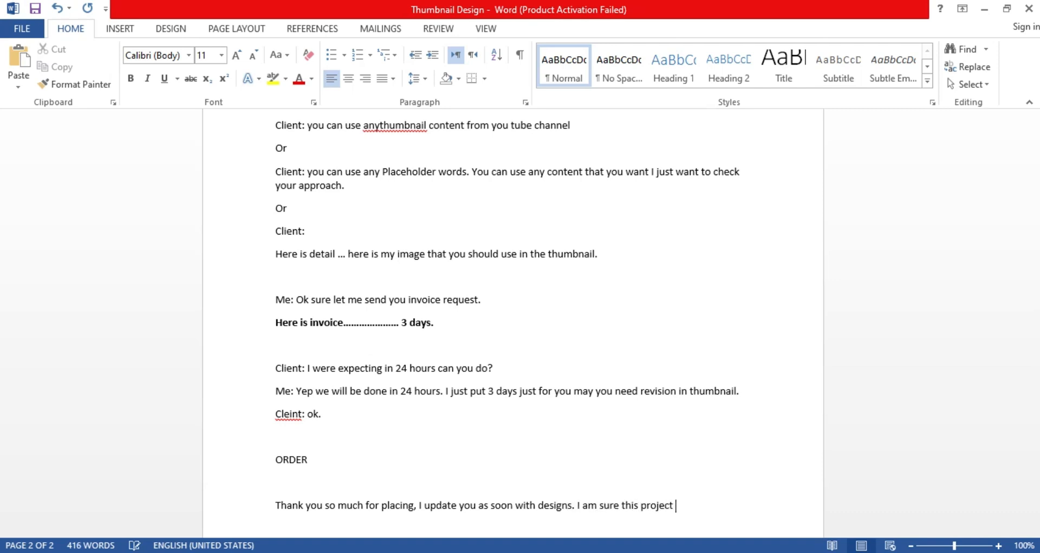
pyautogui.write('will make a good relationship for future')
pyautogui.press('Return')
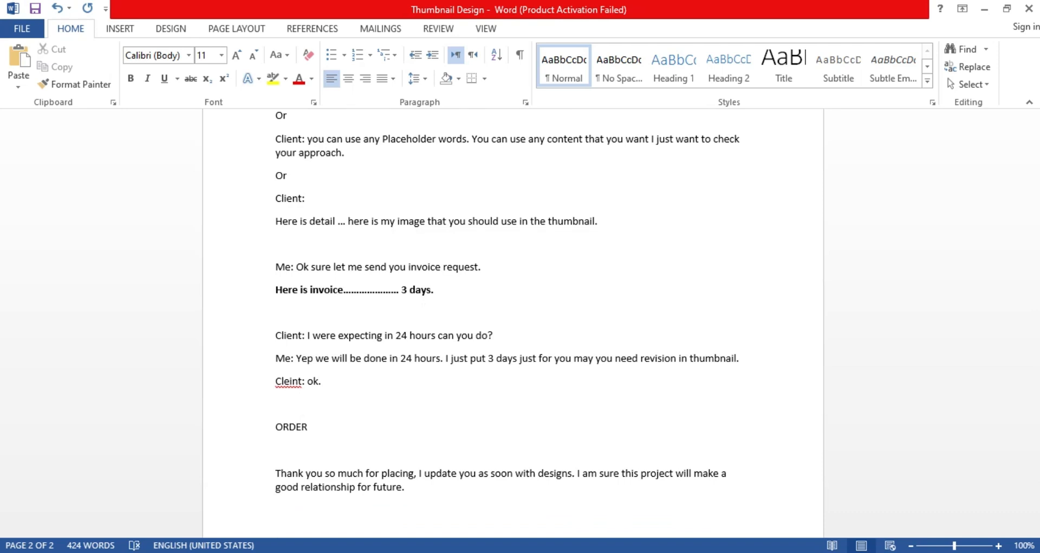
# Add the answer "Client, yes thank you so much looking forward to hear about the designs." below the thank-you message.
pyautogui.write('Cleint')
pyautogui.press('BackSpace')
pyautogui.press('BackSpace')
pyautogui.press('BackSpace')
pyautogui.press('BackSpace')
pyautogui.press('BackSpace')
pyautogui.write('leint')
pyautogui.press('BackSpace')
pyautogui.press('BackSpace')
pyautogui.press('BackSpace')
pyautogui.press('BackSpace')
pyautogui.write('ient,')
pyautogui.write(' I ho')
pyautogui.press('BackSpace')
pyautogui.press('BackSpace')
pyautogui.write('yes thank you so much l')
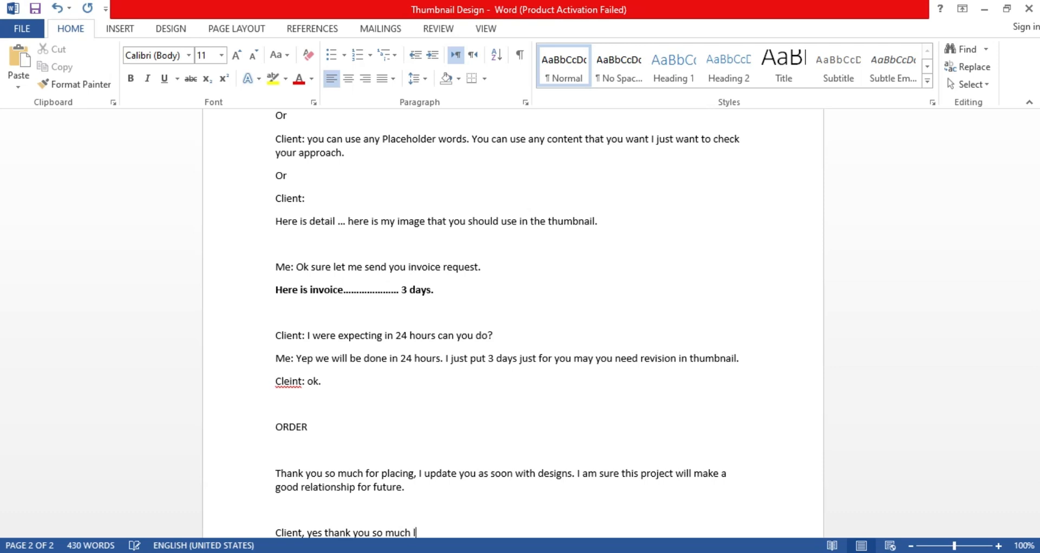
pyautogui.write('ooking forward')
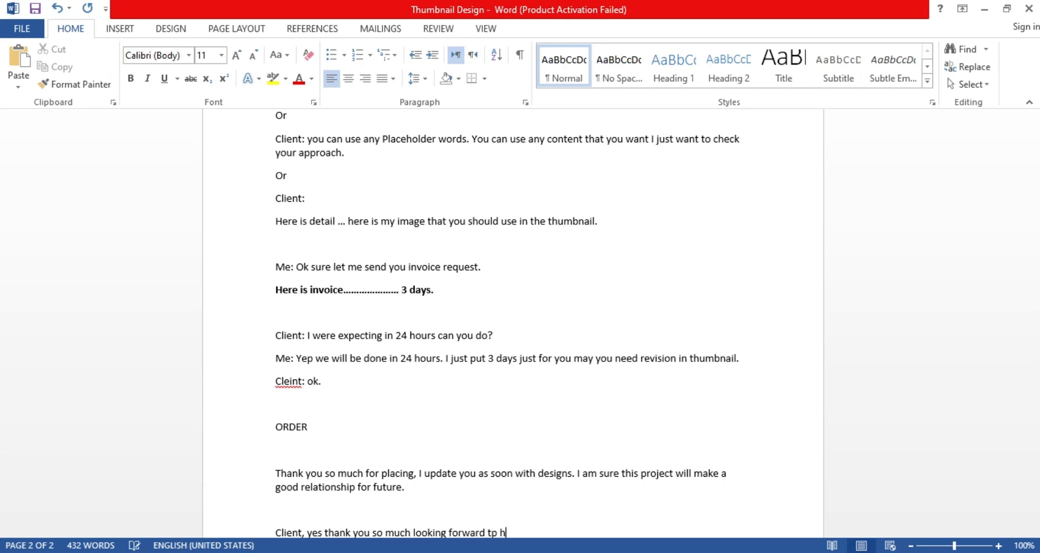
pyautogui.write('to hear about th')
pyautogui.write('he')
pyautogui.write(' designs.')
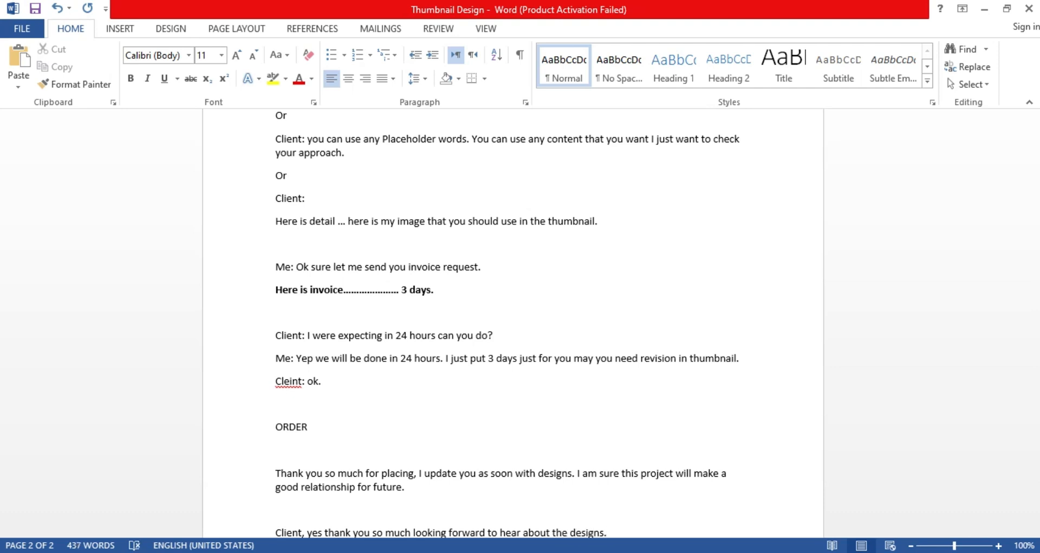
# Add the reply "Me: yeah sure." below the client's answer, leaving a blank line between.
pyautogui.scroll(-3, 364, 450)
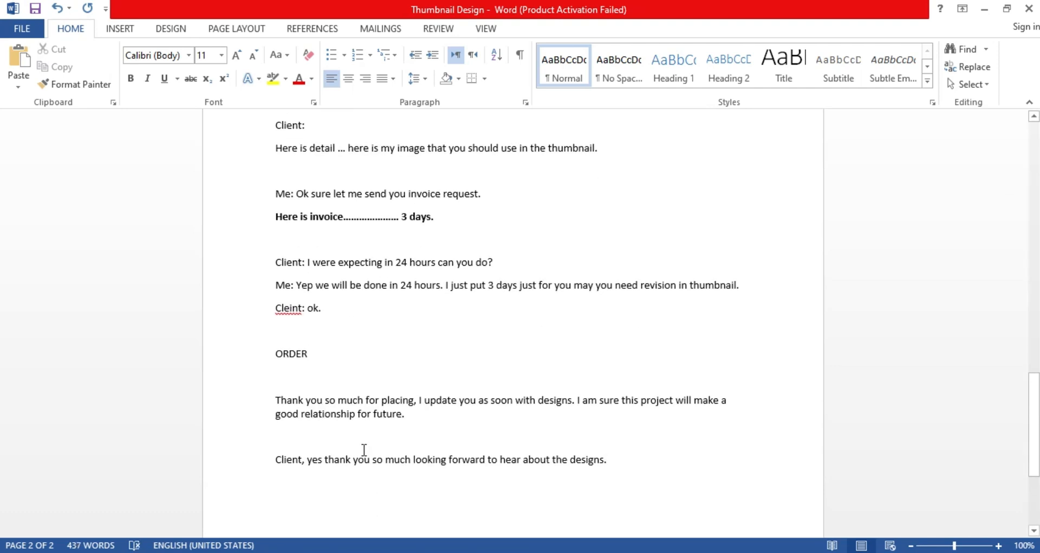
pyautogui.press('Return')
pyautogui.write('Me: ')
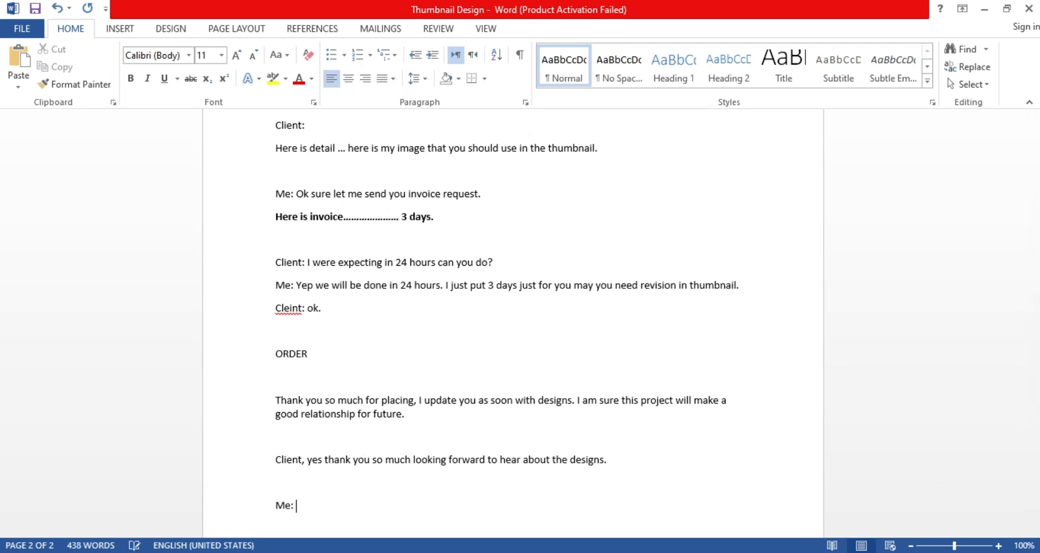
pyautogui.write('yeah sure')
# Add the question "Me: What's name I can call you?" on the following line.
pyautogui.write('ME:')
pyautogui.press('BackSpace')
pyautogui.press('BackSpace')
pyautogui.write("e: What's n")
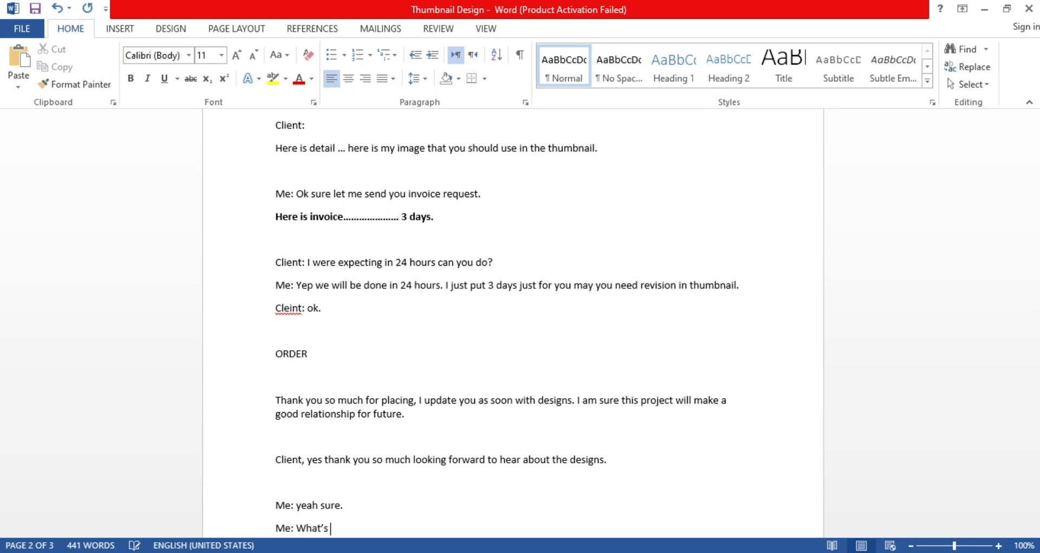
pyautogui.write('ame I can call you?')
pyautogui.press('Return')
# Add a "Client;" line giving the client's first name, followed by "and you" and the designer's first name as a question.
pyautogui.scroll(-1, 512, 324)
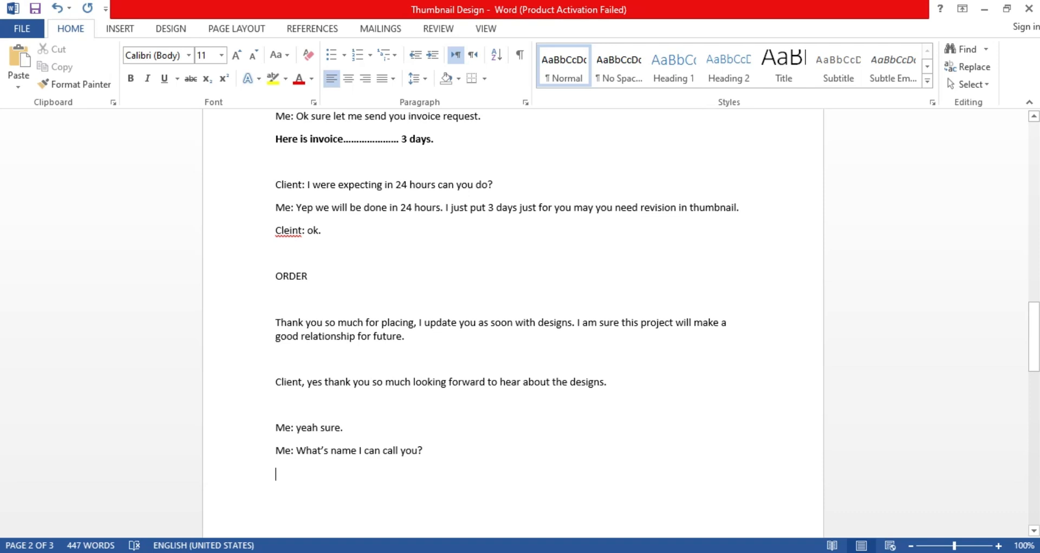
pyautogui.write('Cleint')
pyautogui.press('BackSpace')
pyautogui.press('BackSpace')
pyautogui.press('BackSpace')
pyautogui.press('BackSpace')
pyautogui.write('ient;')
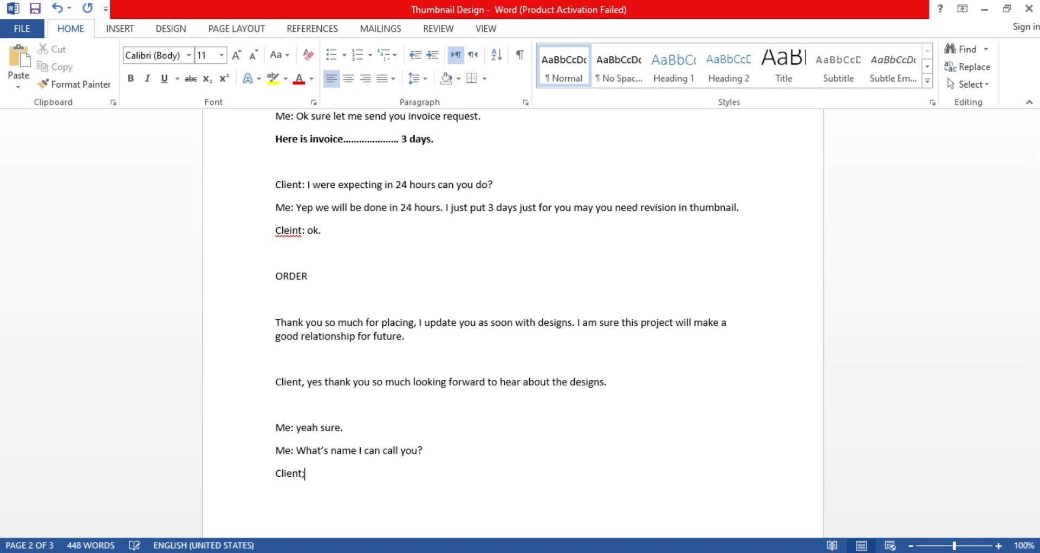
pyautogui.write(' Tony, and y')
pyautogui.press('BackSpace')
pyautogui.press('BackSpace')
pyautogui.write('and you Hassam?')
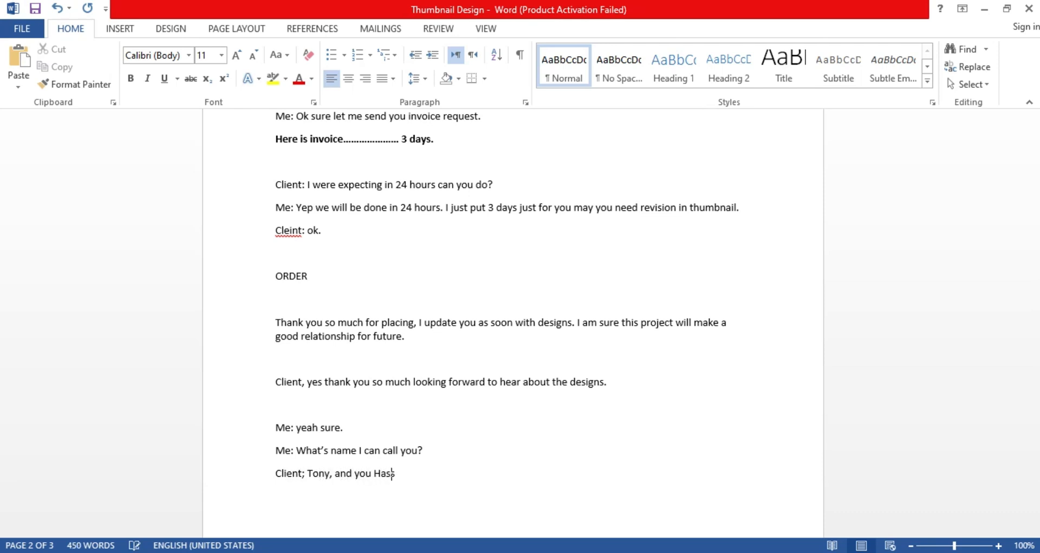
# Add a "Me: Yeah" reply confirming the designer's first name, followed by "Nice to meet you" and the client's first name.
pyautogui.press('Return')
pyautogui.write('ME:')
pyautogui.press('BackSpace')
pyautogui.write('em')
pyautogui.press('BackSpace')
pyautogui.write('Yeah you')
pyautogui.press('BackSpace')
pyautogui.press('BackSpace')
pyautogui.press('BackSpace')
pyautogui.write('Has')
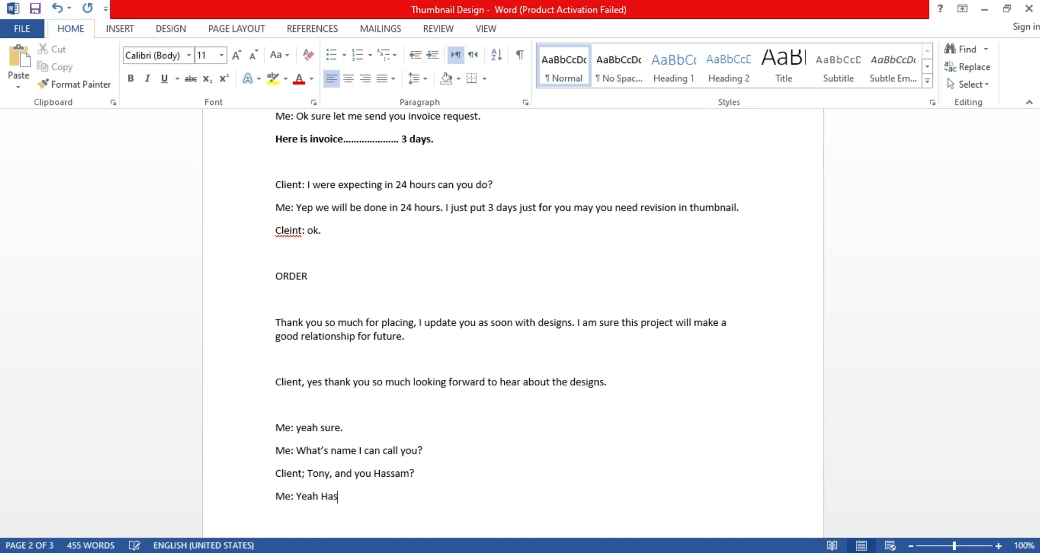
pyautogui.write('sam, Nie')
pyautogui.press('BackSpace')
pyautogui.press('BackSpace')
pyautogui.write('ce tomeet')
pyautogui.press('BackSpace')
pyautogui.press('BackSpace')
pyautogui.press('BackSpace')
pyautogui.press('BackSpace')
pyautogui.write('meet you')
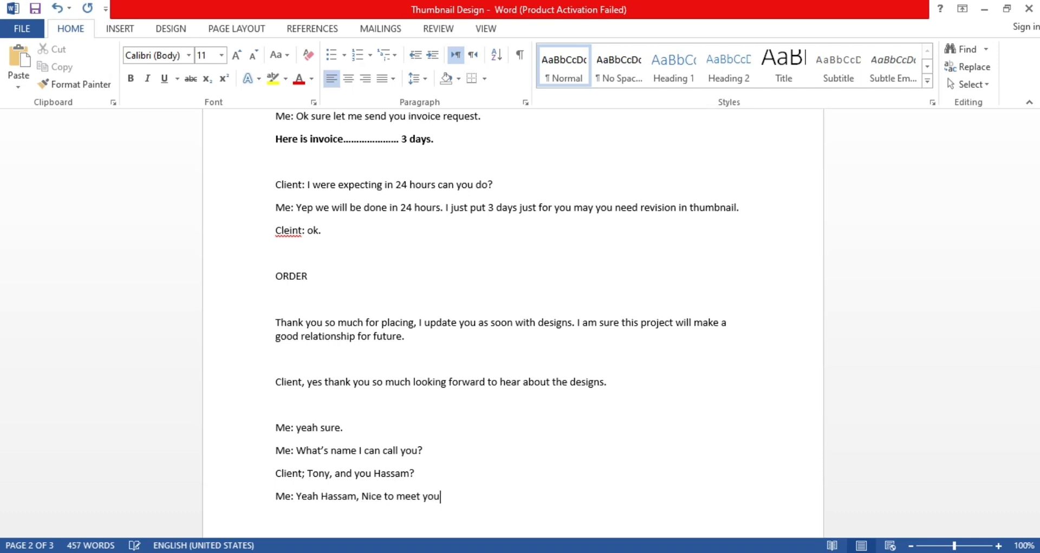
pyautogui.write(' tony')
# Add the client's answer "Cleint: you too" followed by the designer's first name and a comma.
pyautogui.write('Cleit')
pyautogui.press('BackSpace')
pyautogui.press('BackSpace')
pyautogui.write('in')
pyautogui.press('BackSpace')
pyautogui.press('BackSpace')
pyautogui.press('BackSpace')
pyautogui.write('nt: you too hass')
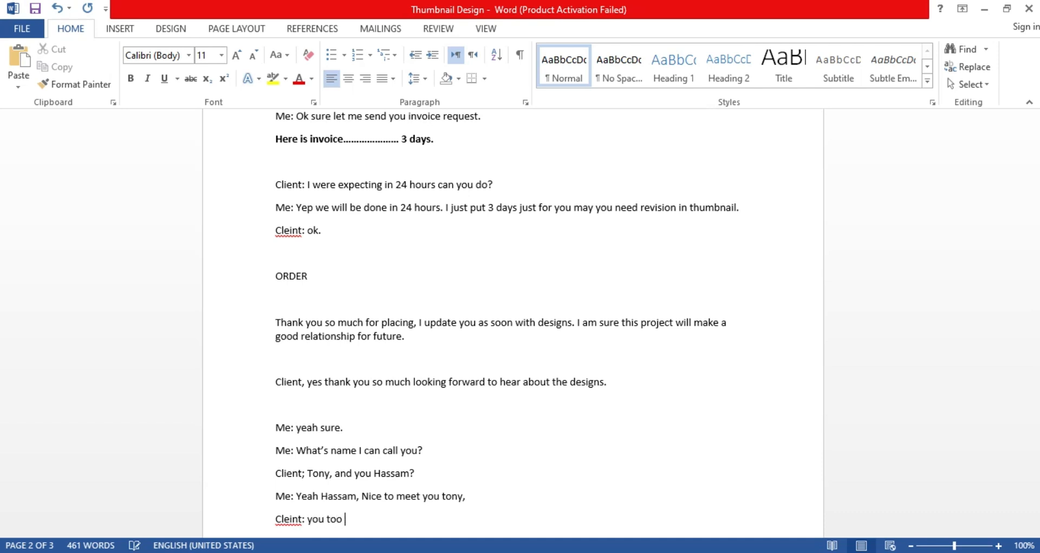
pyautogui.press('BackSpace')
pyautogui.press('BackSpace')
pyautogui.press('BackSpace')
pyautogui.press('BackSpace')
pyautogui.write('Hassam,')
pyautogui.press('Return')
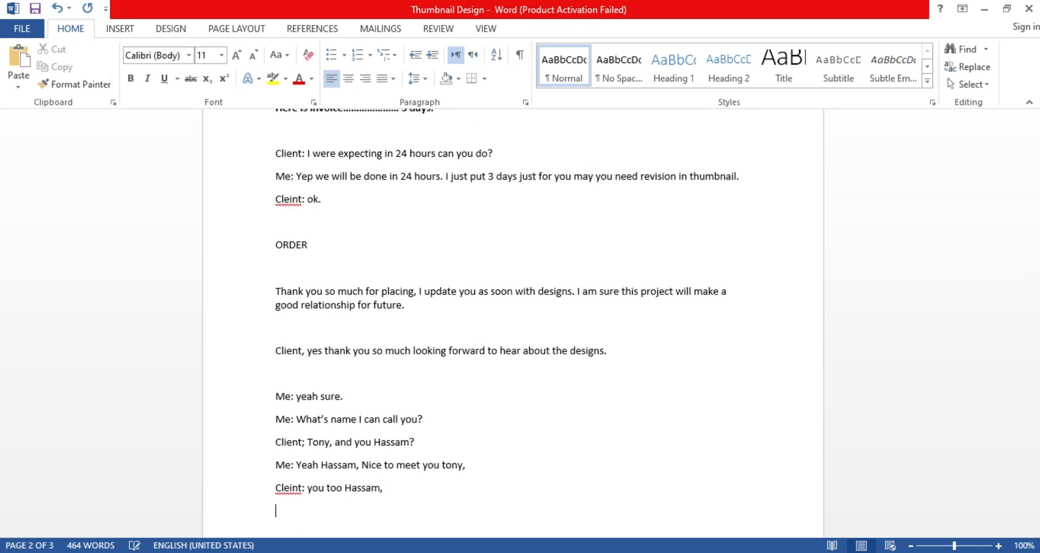
pyautogui.write(',')
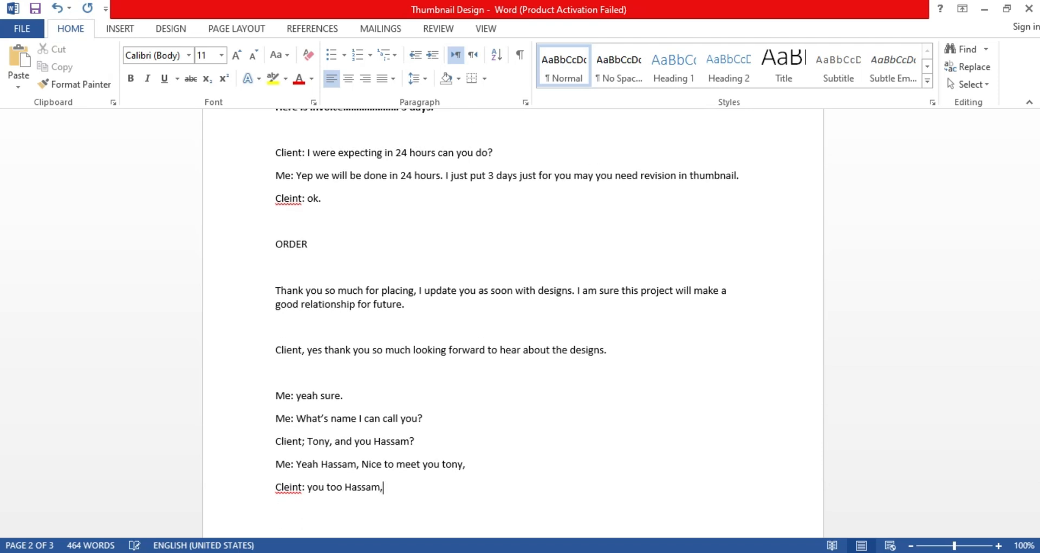
# Correct the misspelled "Cleint" to "Client" at the start of the "you too" line.
pyautogui.click(297, 490)
pyautogui.press('BackSpace')
pyautogui.press('BackSpace')
pyautogui.press('BackSpace')
pyautogui.write('ient')
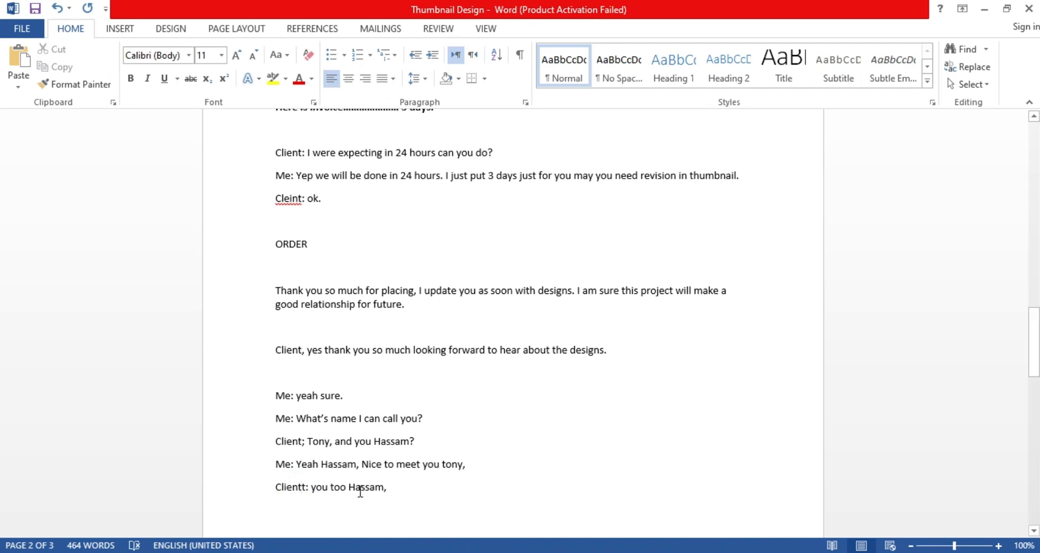
pyautogui.press('BackSpace')
# Add the closing line "Me: Have a great night!" and move on to the next page.
pyautogui.click(302, 505)
pyautogui.write('Me: ')
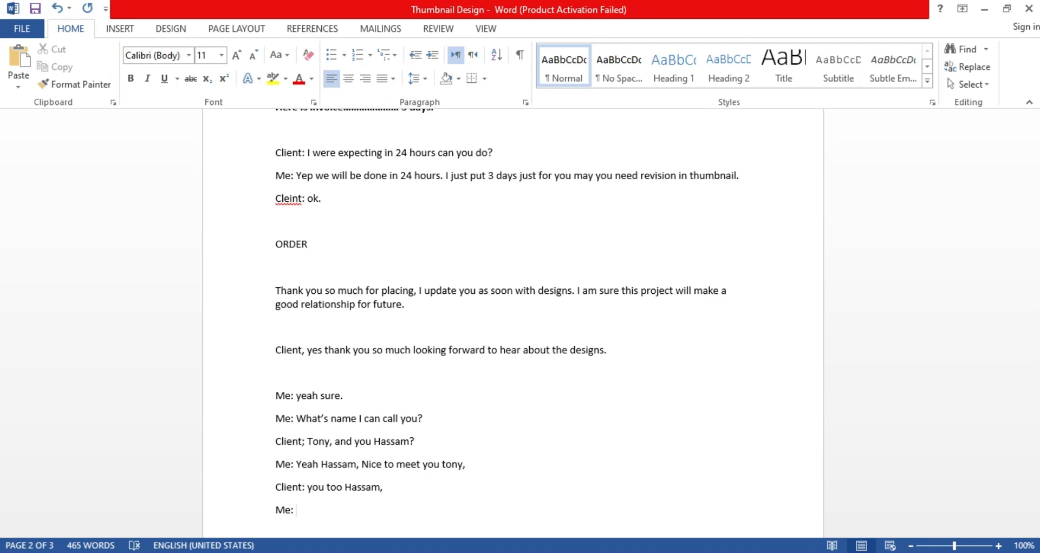
pyautogui.write('Have a great night!')
pyautogui.hotkey('ctrl', 'Return')
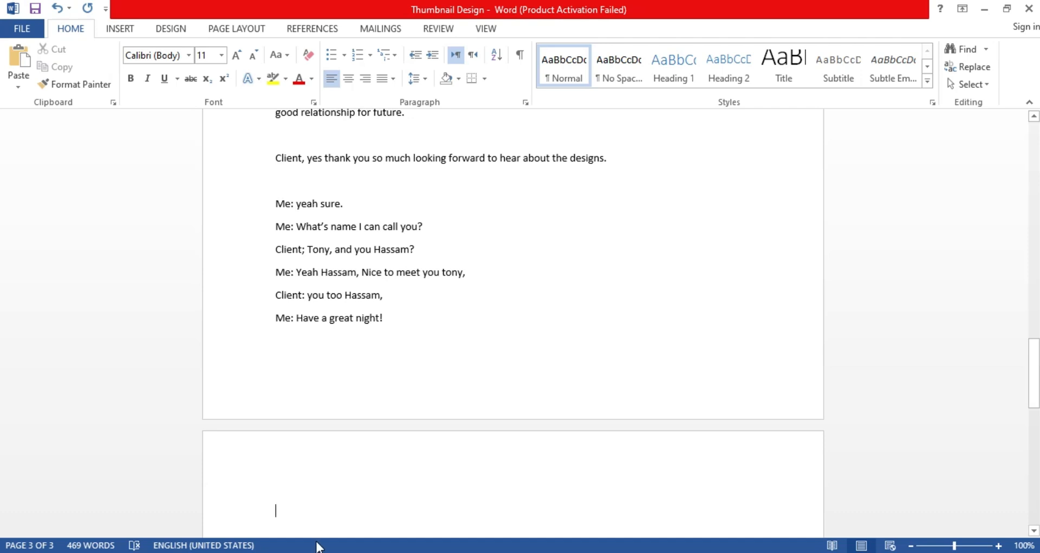
# Review the conversation script from its opening lines onward.
pyautogui.scroll(8, 322, 358)
pyautogui.scroll(20, 318, 347)
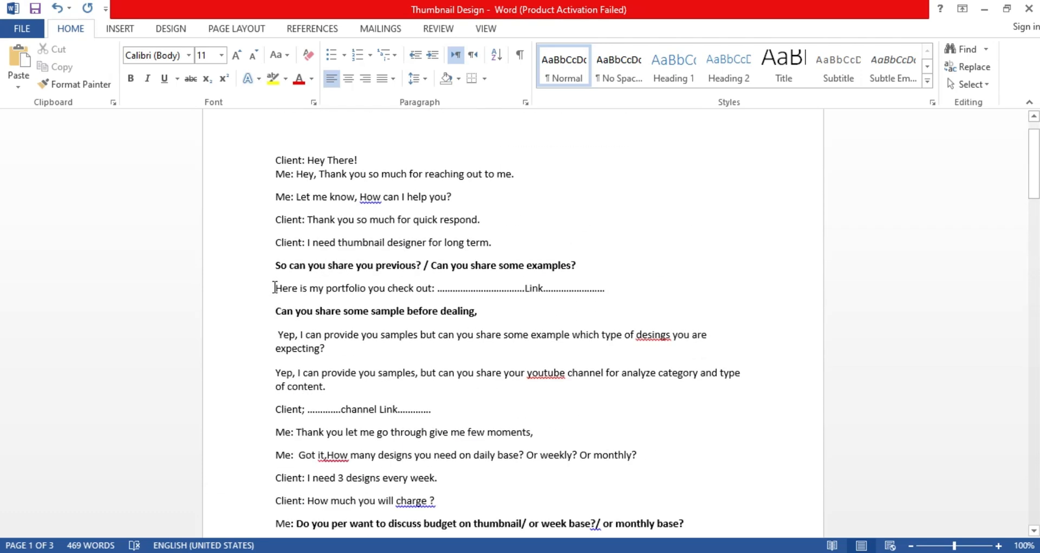
pyautogui.scroll(-12, 275, 287)
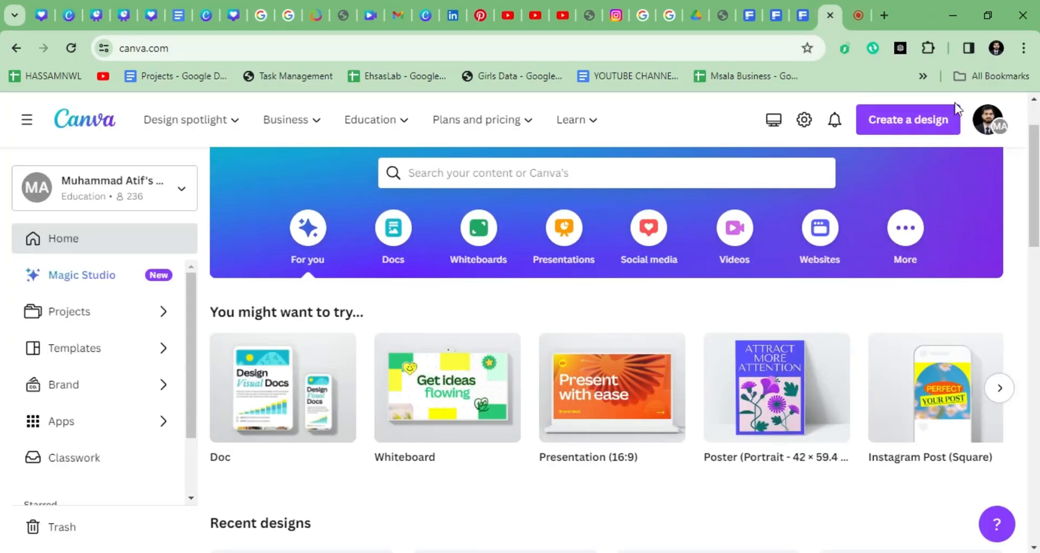
# Switch to Canva and create a blank YouTube Thumbnail design, searching the design types for "youtube".
pyautogui.click(931, 121)
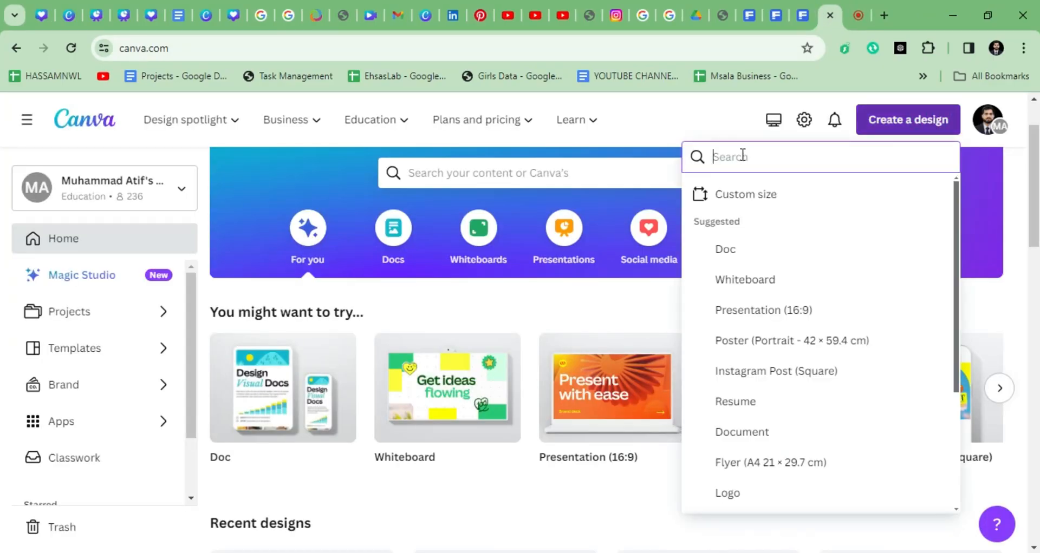
pyautogui.write('youtube')
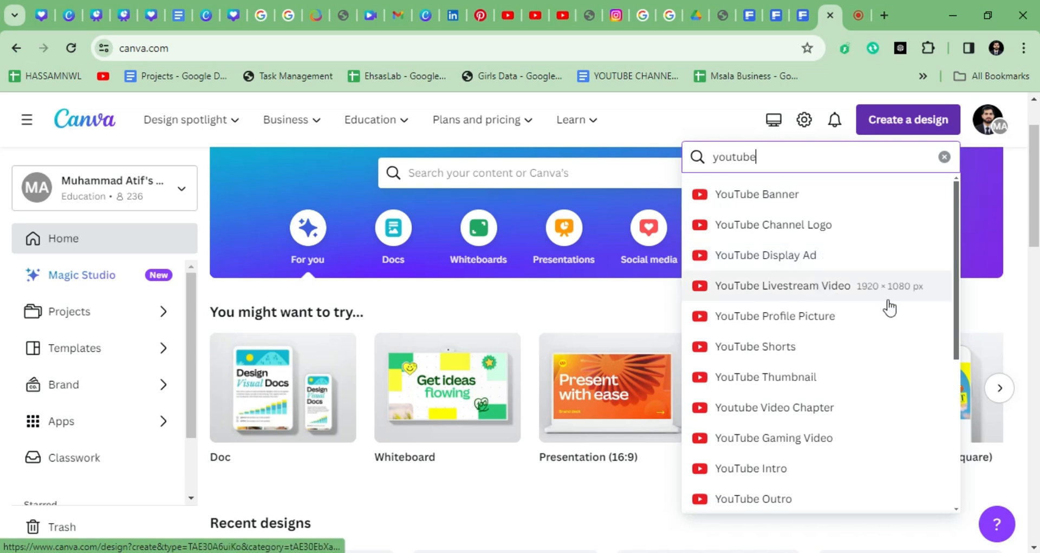
pyautogui.click(795, 382)
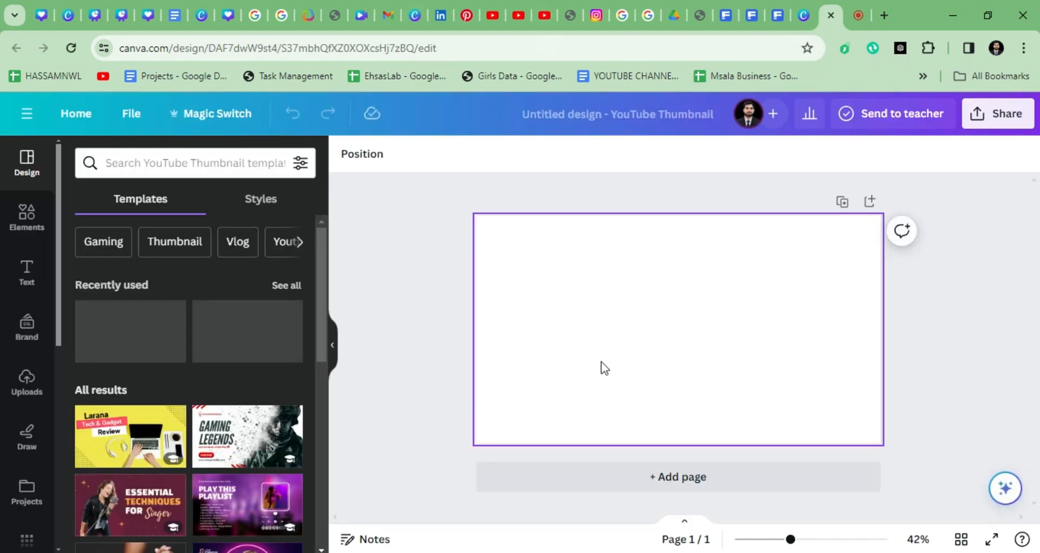
# Rename the untitled design with the client's first name in the possessive followed by "Thumbnail Sample".
pyautogui.click(616, 112)
pyautogui.write('T')
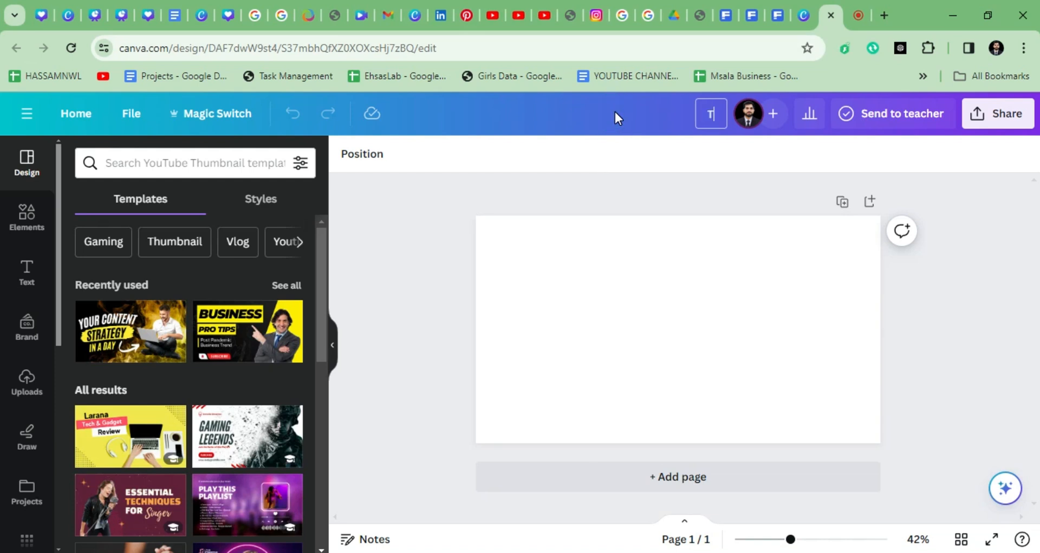
pyautogui.write("ony's Thu")
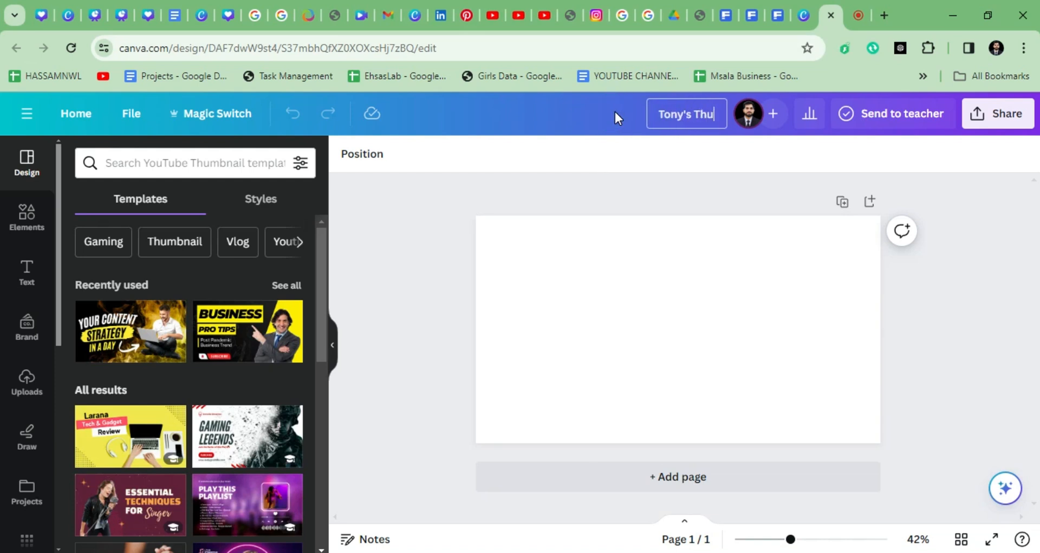
pyautogui.write('mbnail Sam')
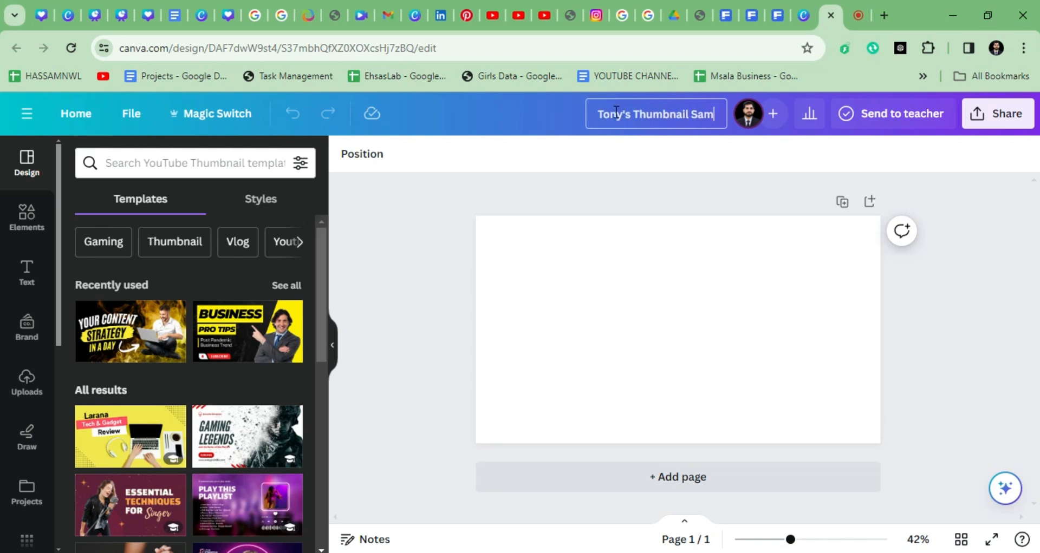
pyautogui.write('ple')
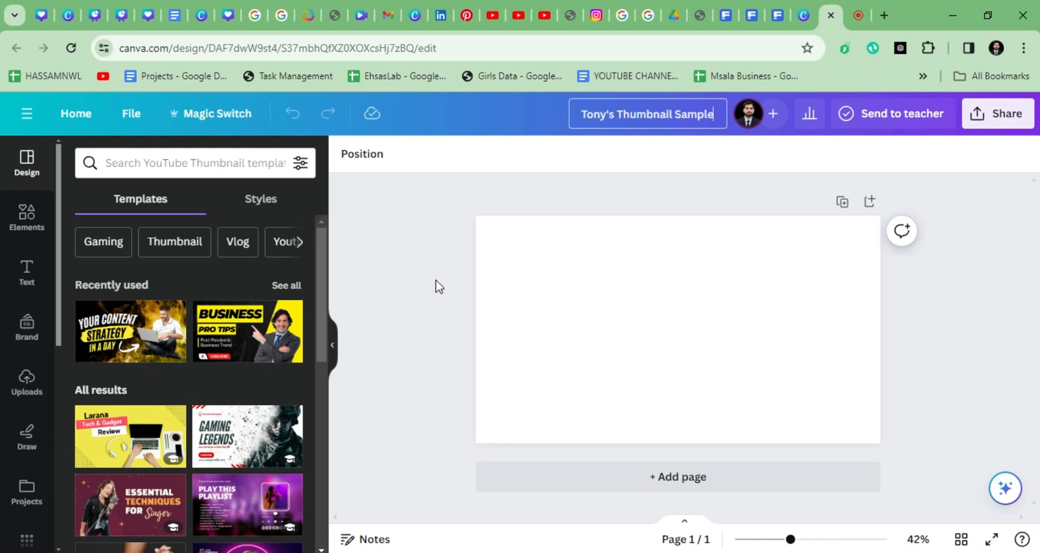
pyautogui.click(418, 299)
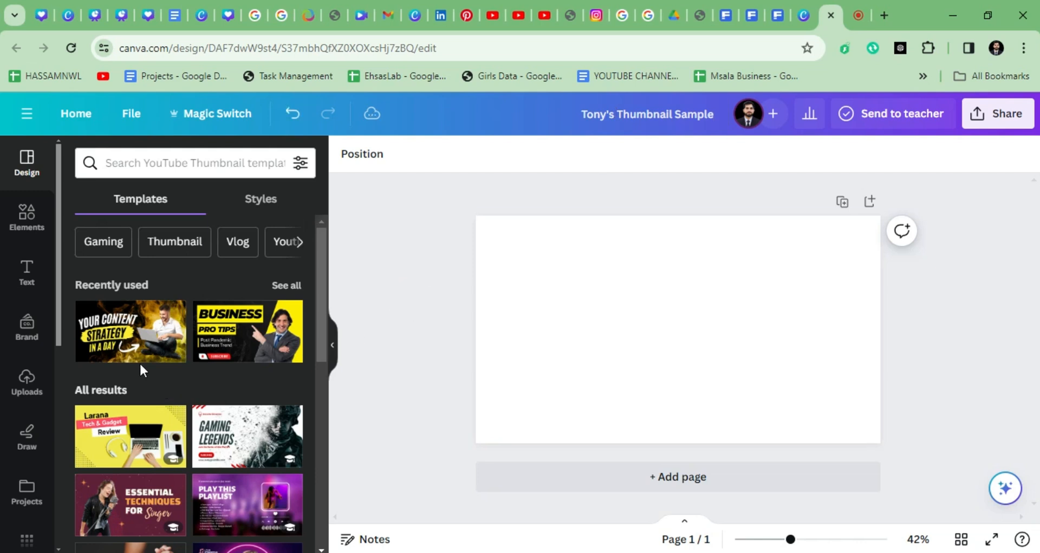
# Browse the thumbnail templates, apply the recently used "Your Content Strategy in a Day" template and select its smoke background.
pyautogui.scroll(-3, 170, 361)
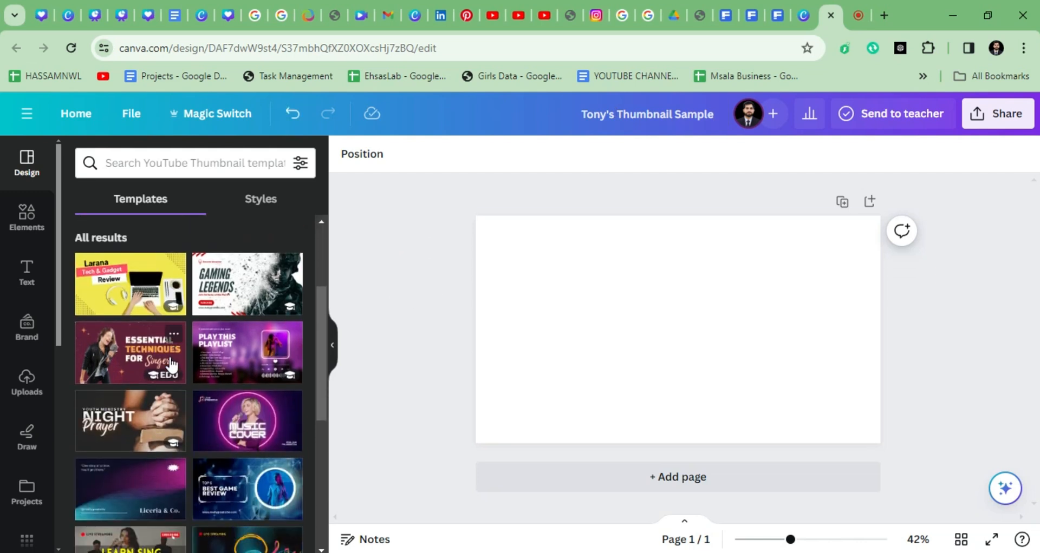
pyautogui.scroll(-3, 170, 364)
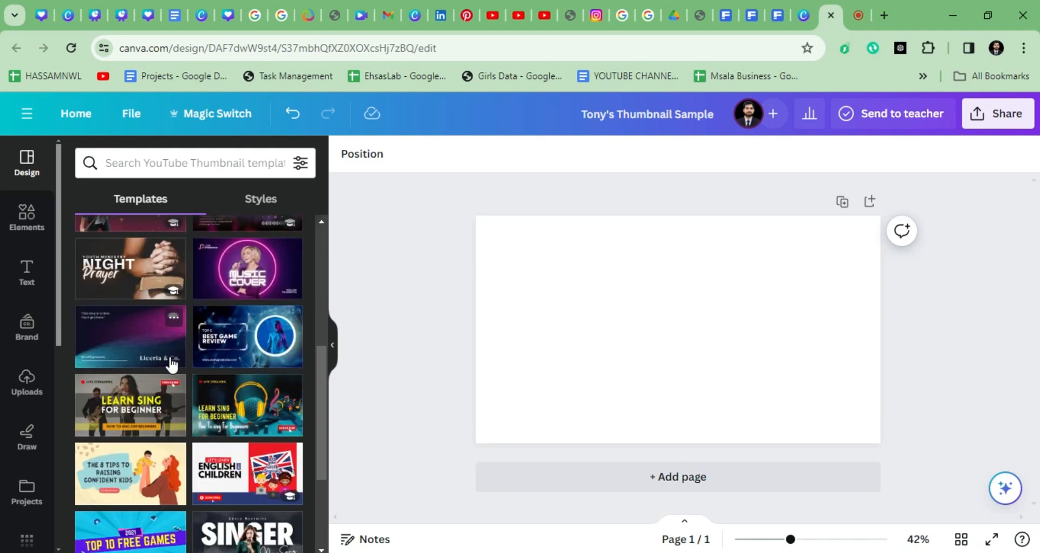
pyautogui.scroll(-1, 171, 364)
pyautogui.scroll(4, 171, 364)
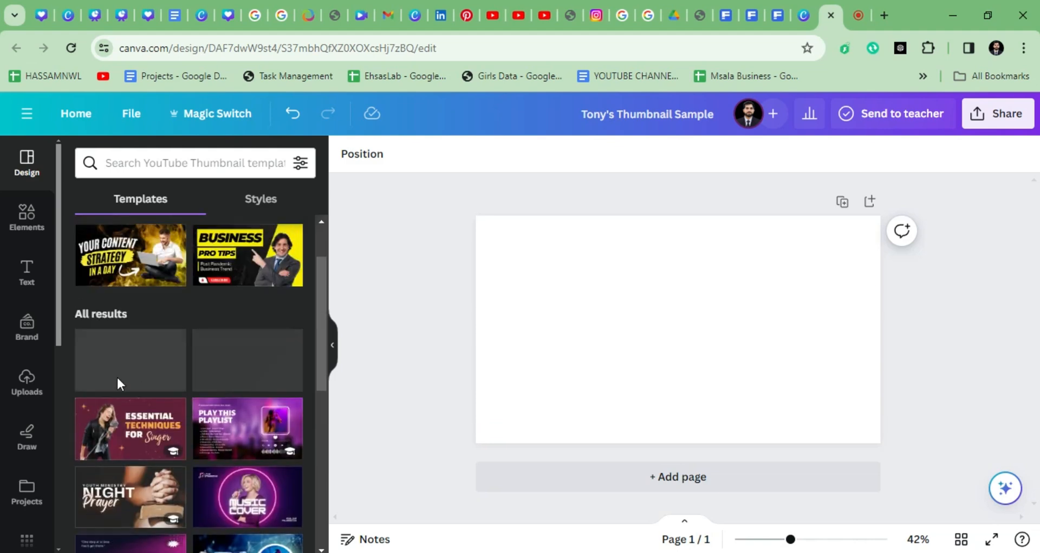
pyautogui.click(135, 241)
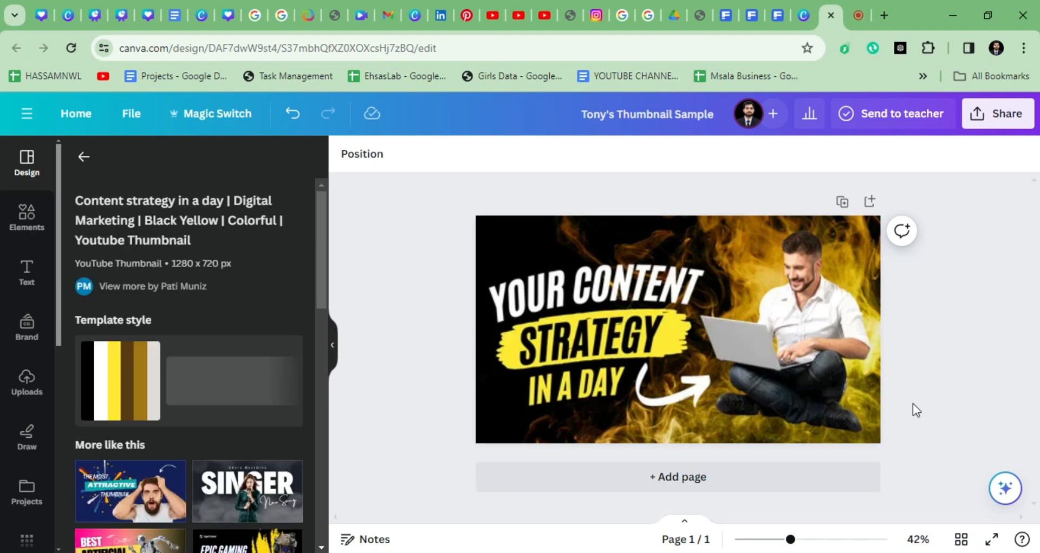
pyautogui.click(703, 237)
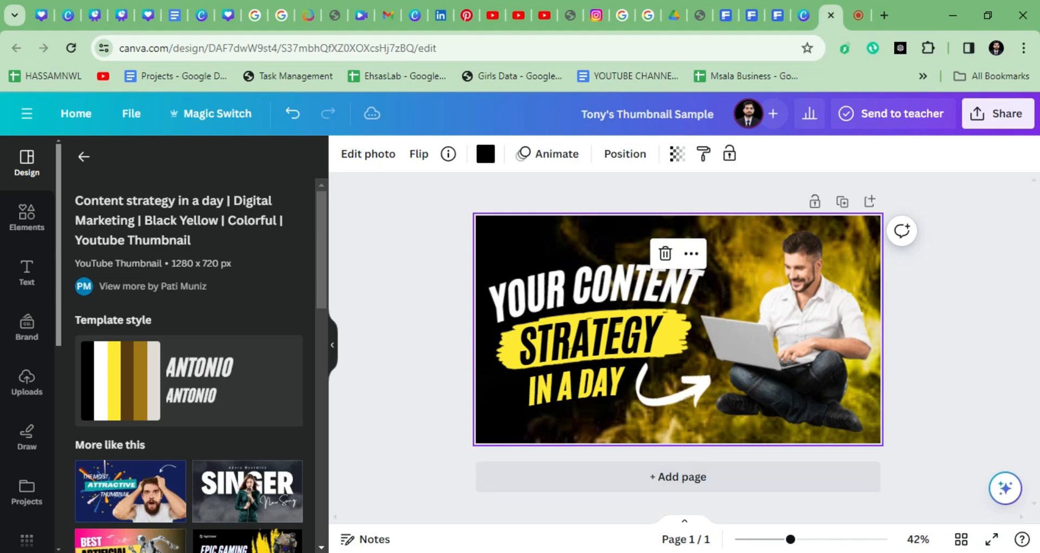
# Switch to the Ehsas Lab YouTube channel and examine the thumbnails of its uploaded videos.
pyautogui.hotkey('alt', 'Tab')
pyautogui.click(662, 14)
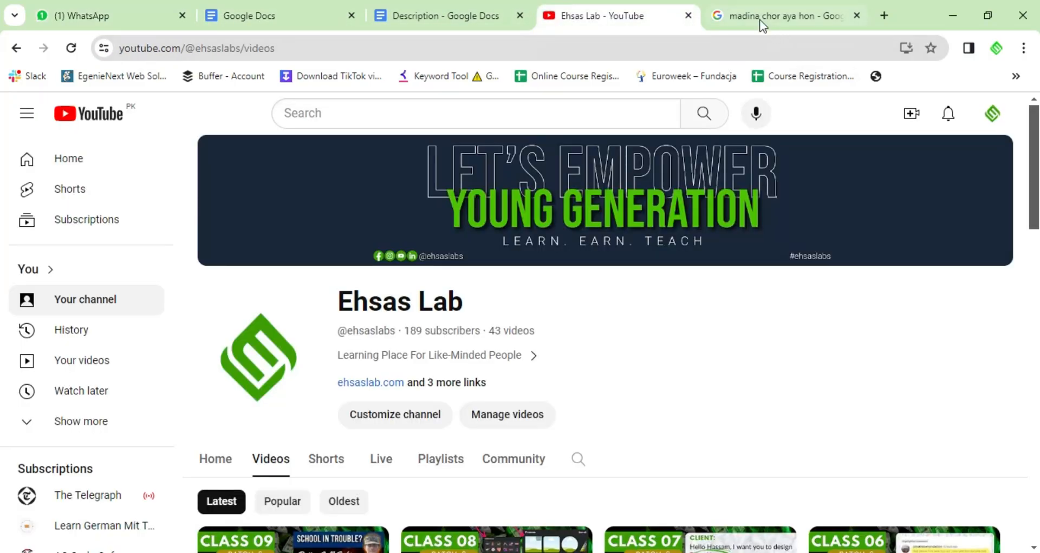
pyautogui.scroll(-5, 487, 373)
pyautogui.scroll(-4, 529, 382)
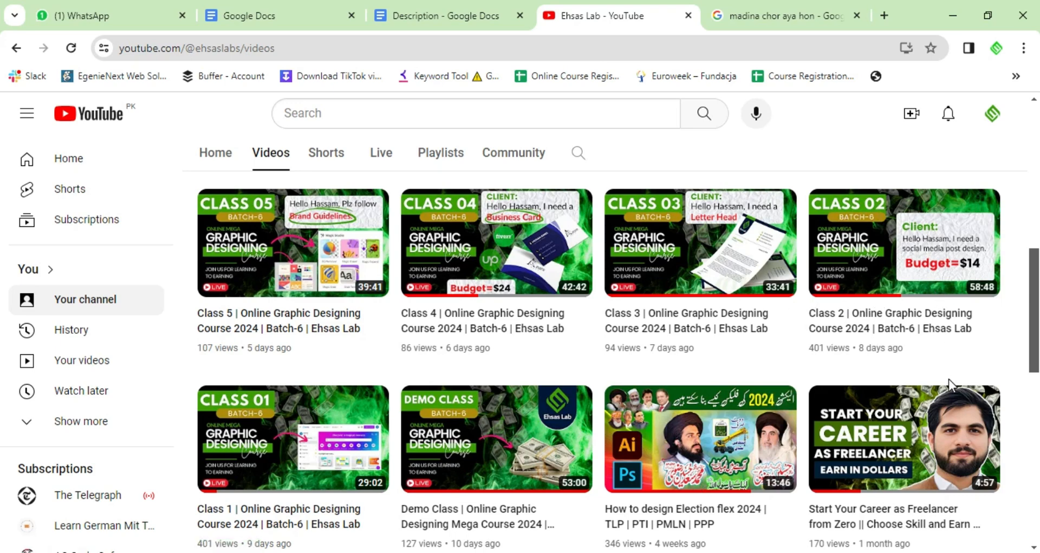
pyautogui.scroll(5, 529, 455)
pyautogui.scroll(-12, 530, 455)
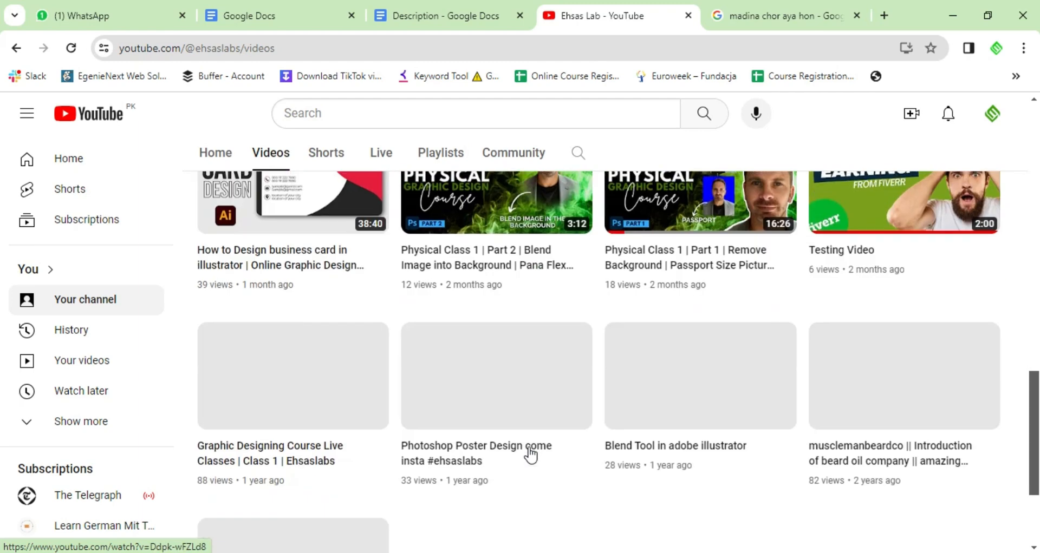
pyautogui.scroll(6, 531, 455)
# Examine the thumbnails of the channel's live streams and compare them with those of its Batch-6 class videos.
pyautogui.click(381, 152)
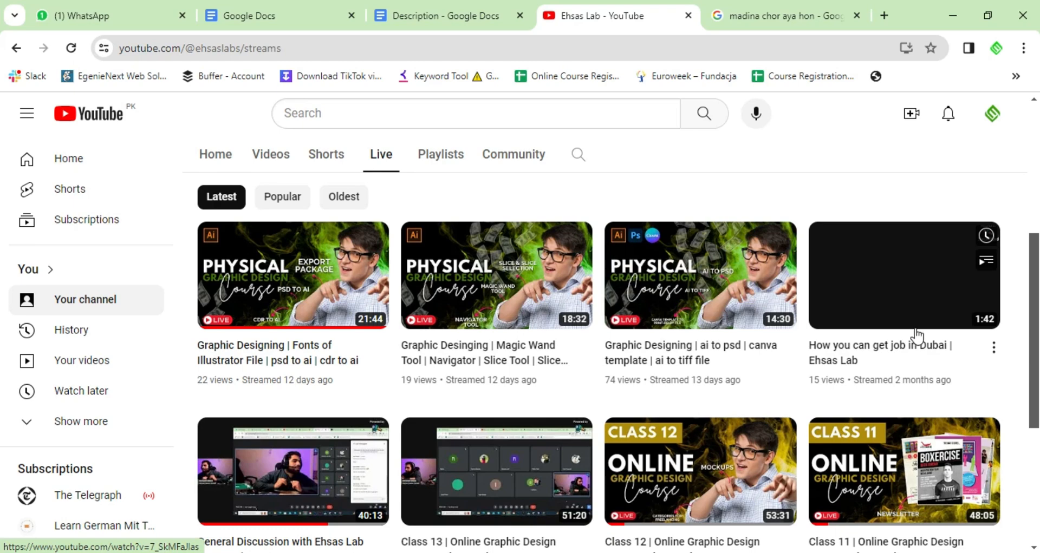
pyautogui.scroll(-2, 906, 333)
pyautogui.scroll(-3, 466, 360)
pyautogui.scroll(5, 466, 361)
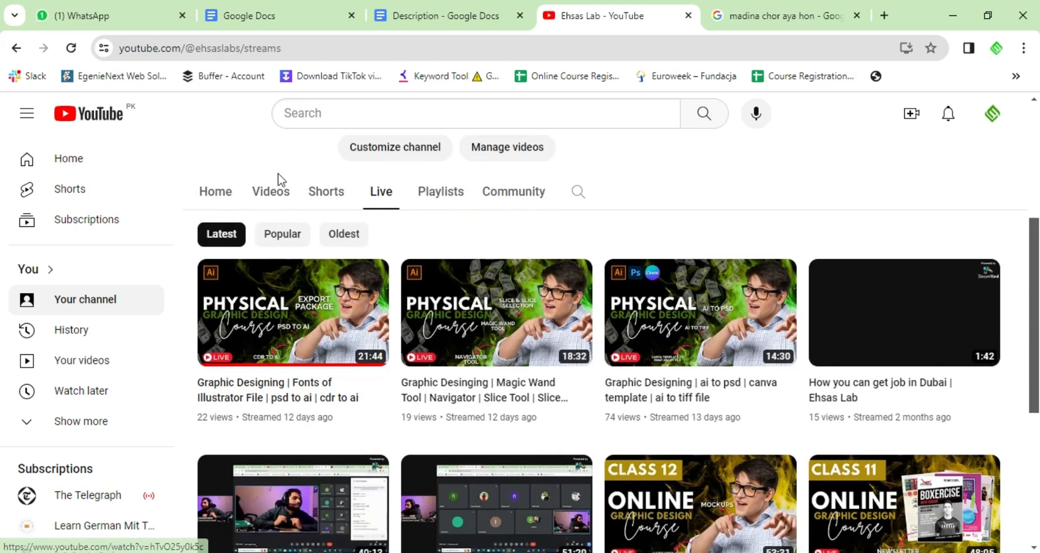
pyautogui.click(271, 192)
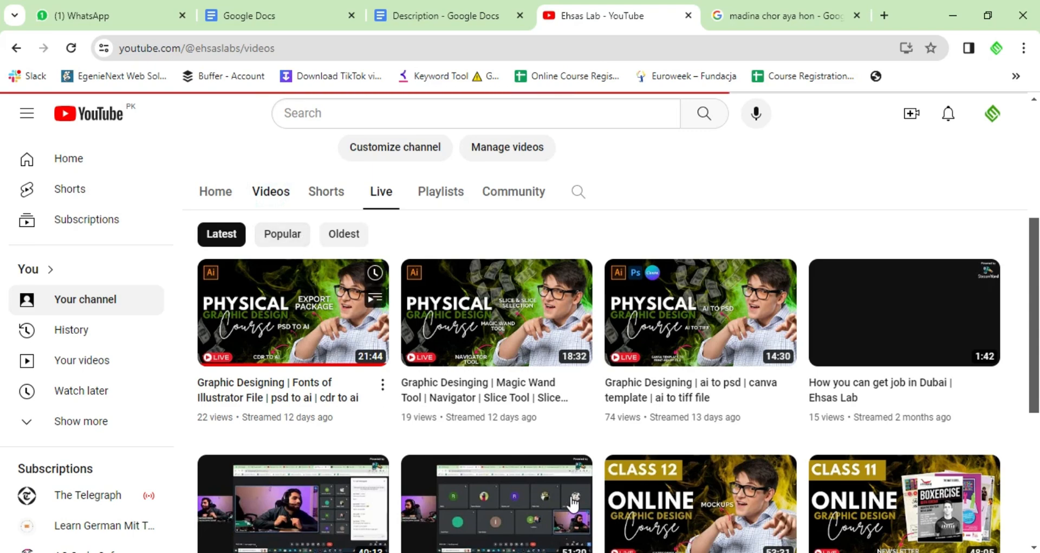
pyautogui.scroll(-5, 571, 499)
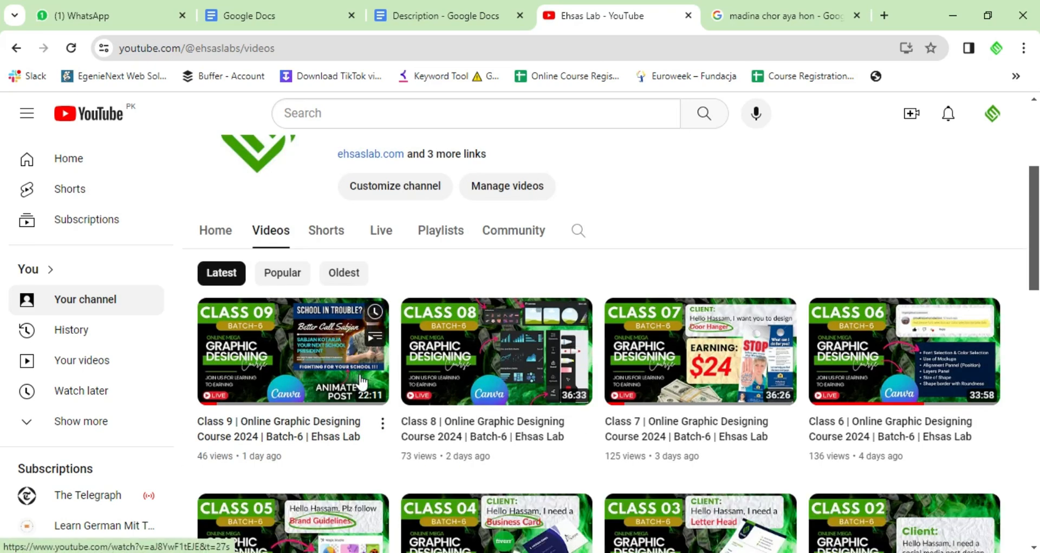
pyautogui.scroll(-4, 357, 379)
pyautogui.scroll(-2, 361, 383)
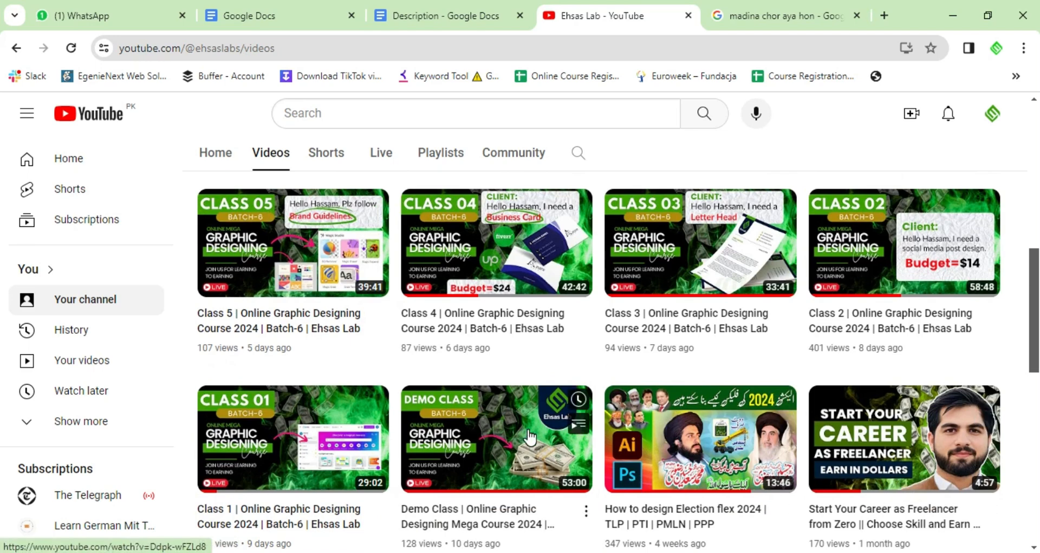
pyautogui.scroll(8, 525, 431)
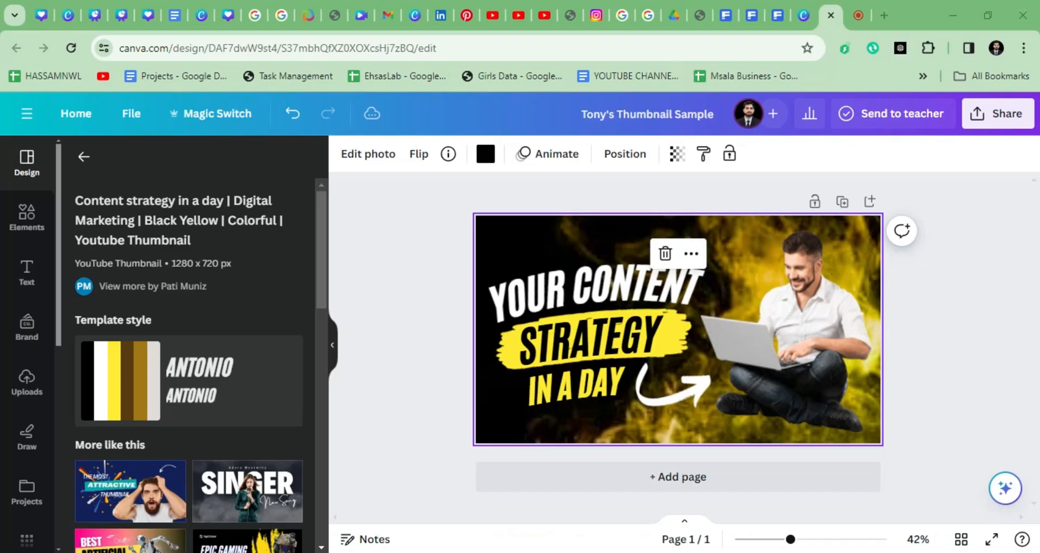
# Return to the Canva design and delete the headline text, the white arrow and the man with the laptop.
pyautogui.moveTo(499, 268); pyautogui.dragTo(552, 412)
pyautogui.press('Delete')
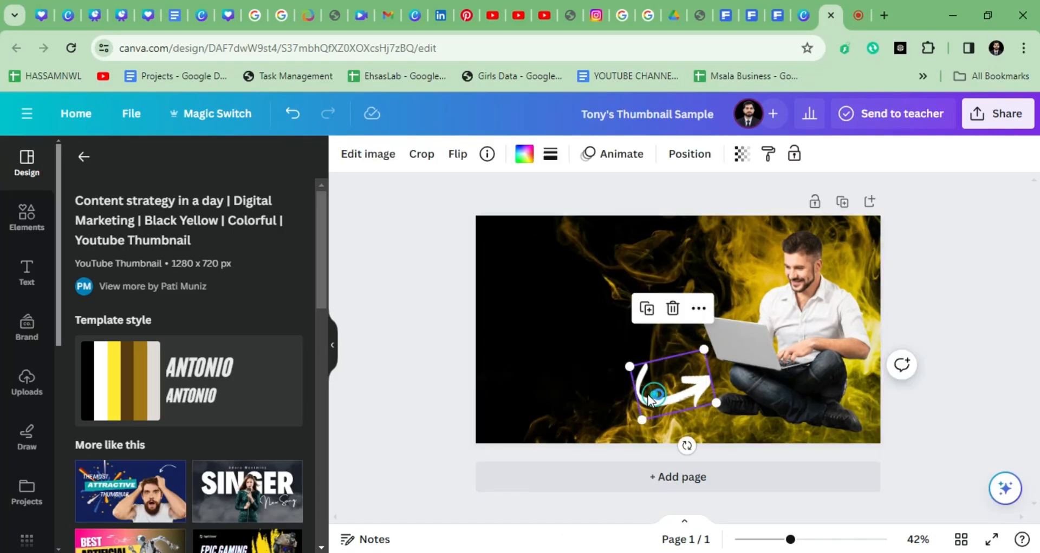
pyautogui.click(654, 395)
pyautogui.press('Delete')
pyautogui.click(797, 338)
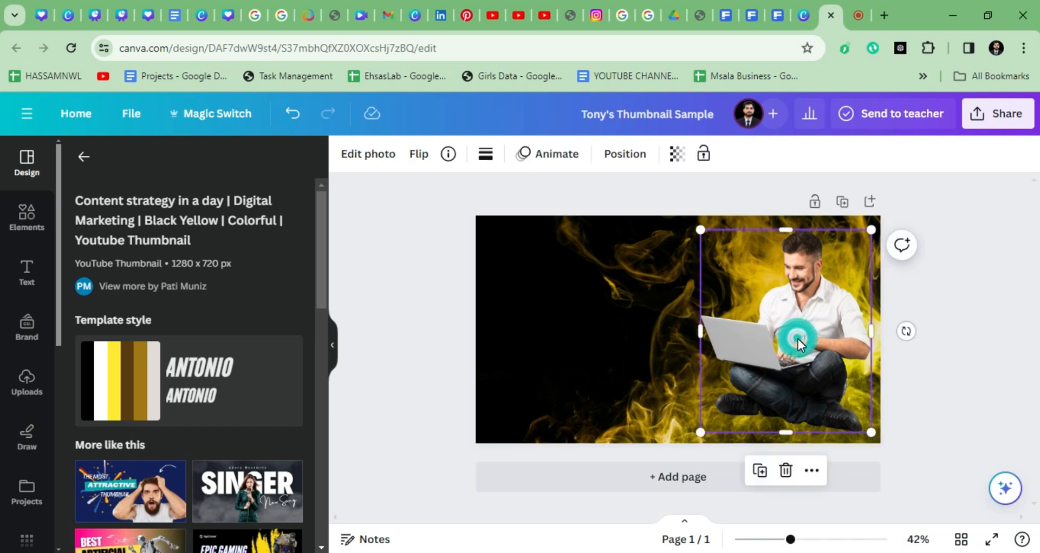
pyautogui.press('Delete')
# Try recoloring the smoke photo by restricting the adjustments to the Background area and applying Auto-adjust.
pyautogui.click(797, 338)
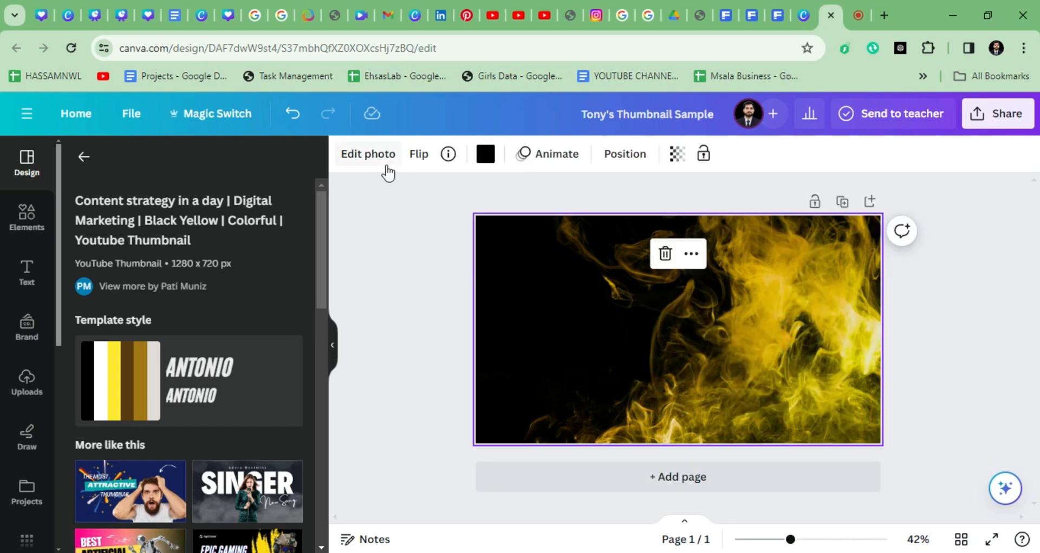
pyautogui.click(362, 155)
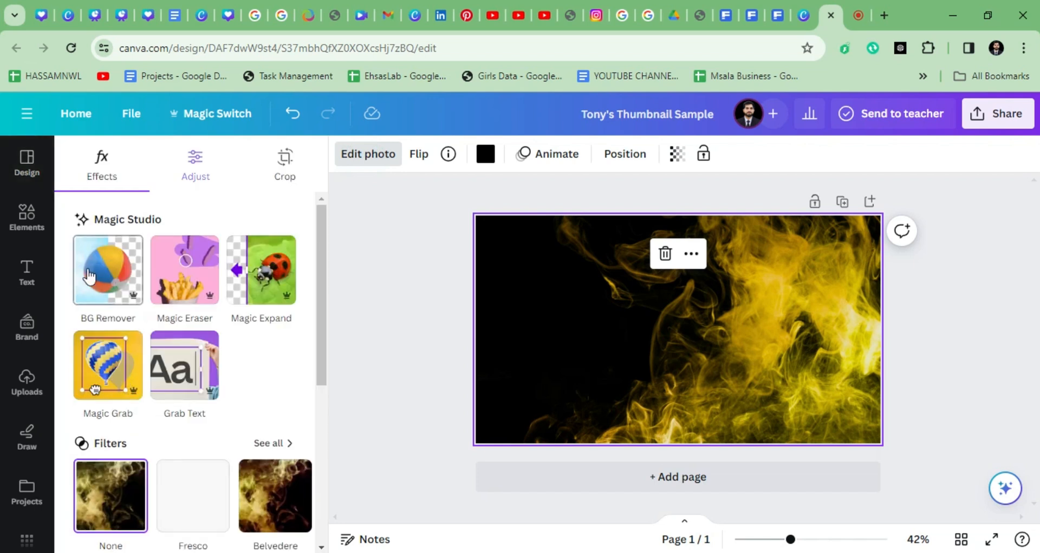
pyautogui.click(183, 162)
pyautogui.scroll(-3, 252, 335)
pyautogui.scroll(3, 200, 307)
pyautogui.moveTo(186, 392)
pyautogui.mouseDown()
pyautogui.moveTo(267, 398)
pyautogui.moveTo(72, 385)
pyautogui.moveTo(200, 390)
pyautogui.moveTo(181, 388)
pyautogui.mouseUp()
pyautogui.scroll(-4, 187, 384)
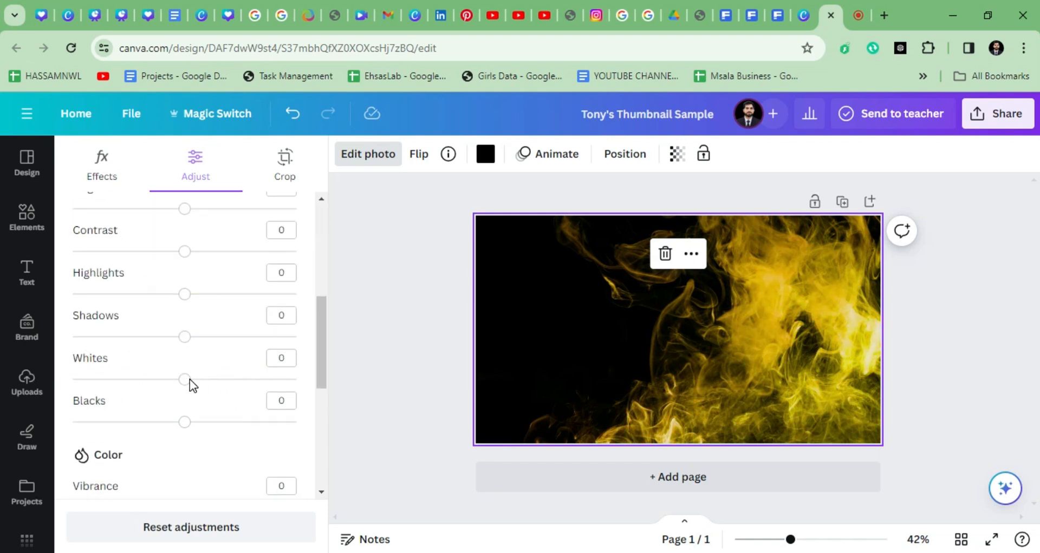
pyautogui.scroll(4, 162, 352)
pyautogui.click(195, 291)
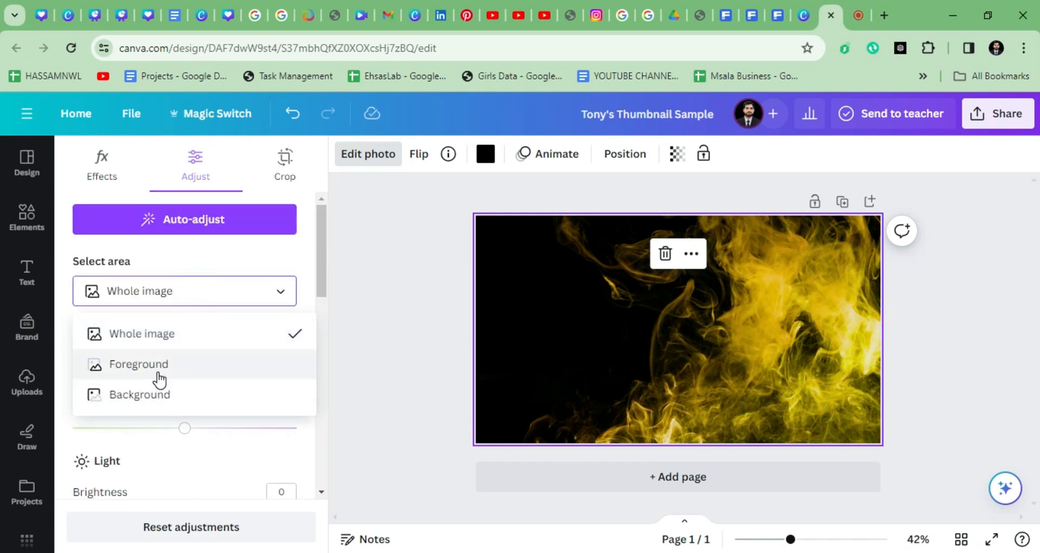
pyautogui.click(151, 395)
pyautogui.scroll(-8, 267, 395)
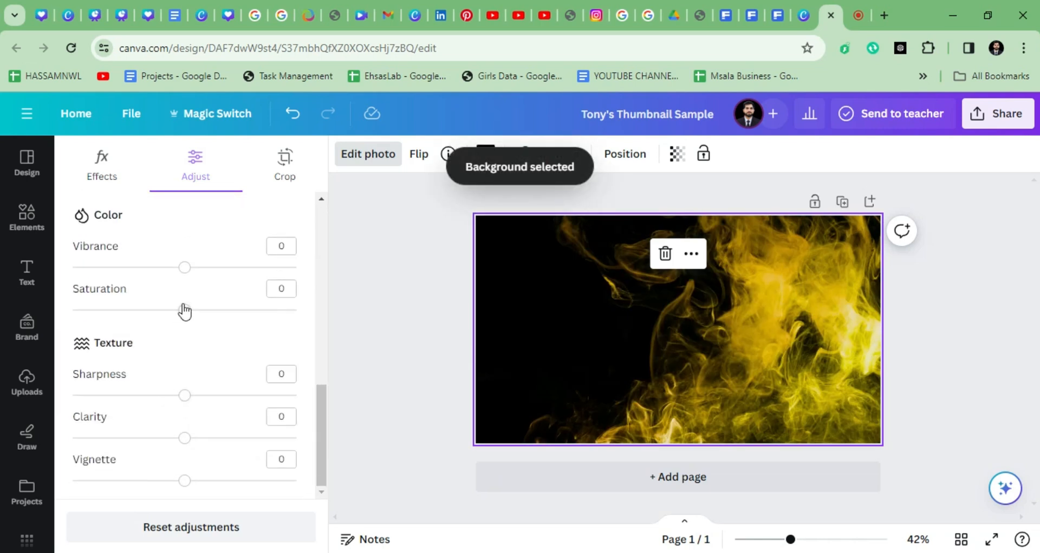
pyautogui.scroll(10, 196, 339)
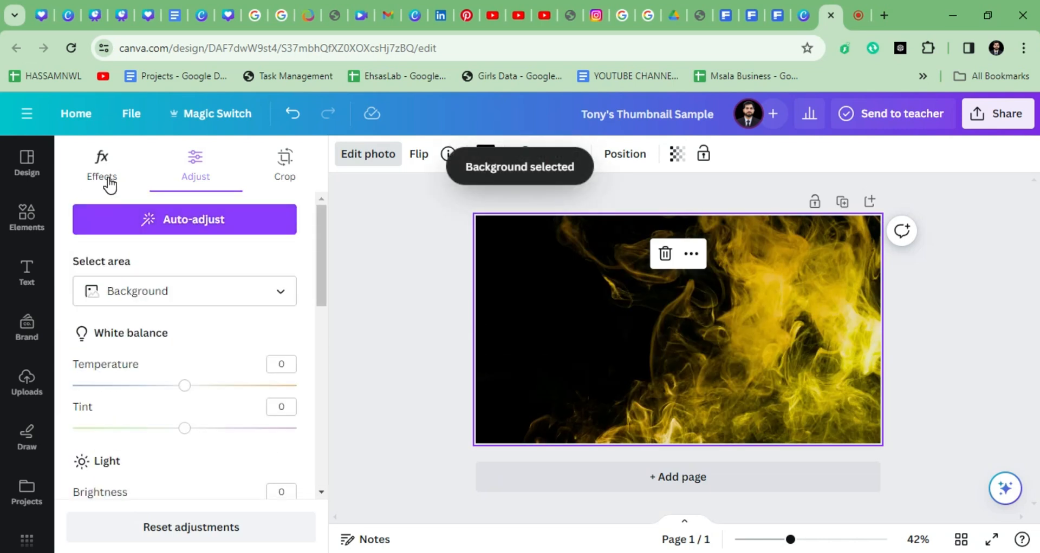
pyautogui.click(129, 227)
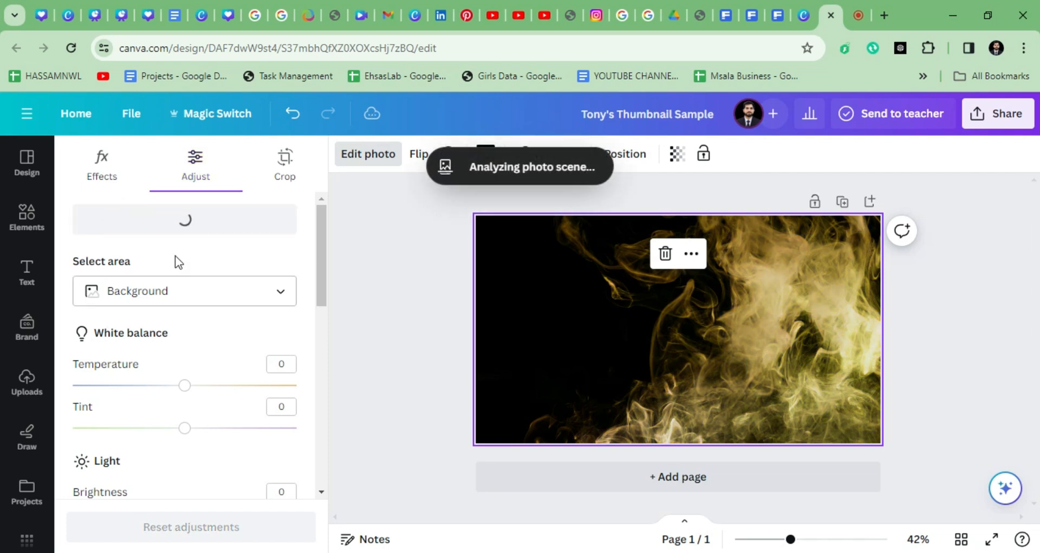
# Undo the automatic color adjustment of the smoke photo and clear the restored template element from the page.
pyautogui.click(377, 336)
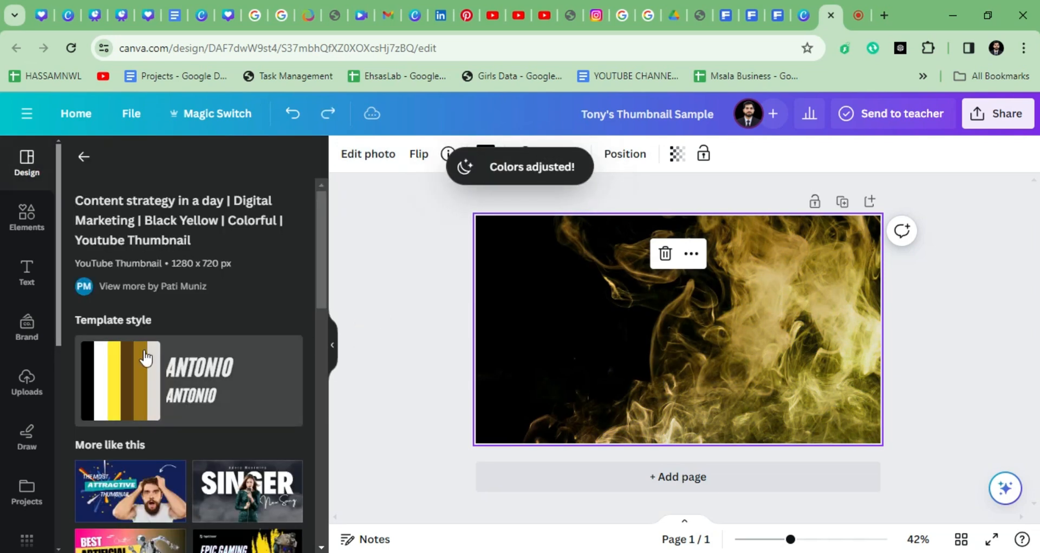
pyautogui.click(262, 311)
pyautogui.click(393, 313)
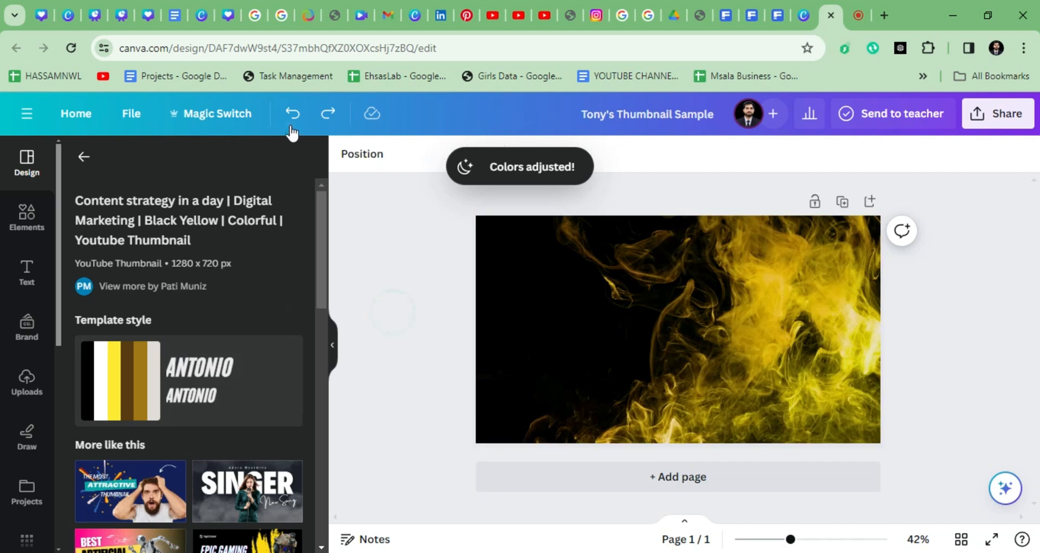
pyautogui.click(292, 115)
pyautogui.click(751, 328)
pyautogui.press('Delete')
# Examine the smoke background's color swatches and its white balance, light, color and texture adjustments for a way to recolor it.
pyautogui.click(752, 330)
pyautogui.click(485, 154)
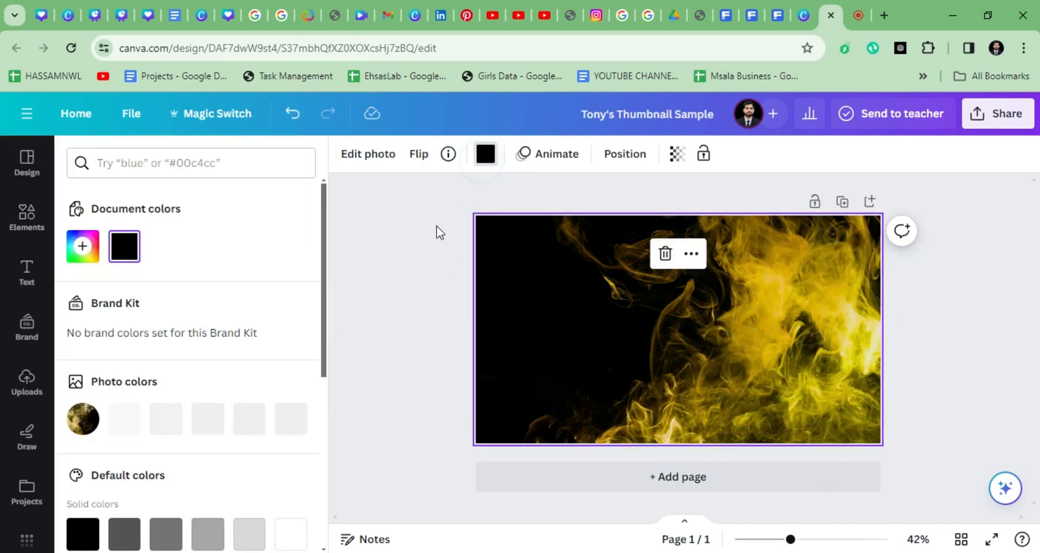
pyautogui.click(369, 154)
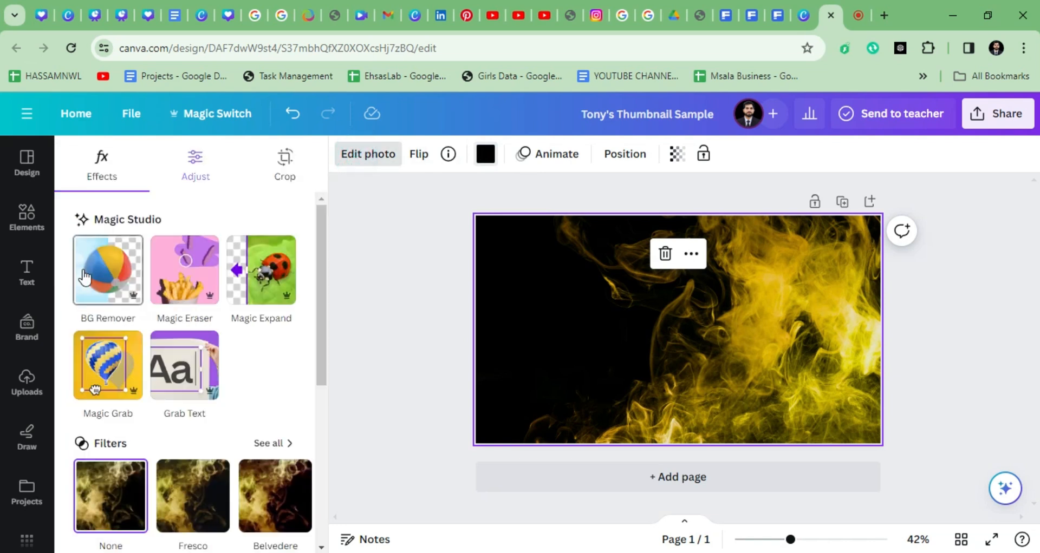
pyautogui.click(196, 170)
pyautogui.scroll(-5, 135, 336)
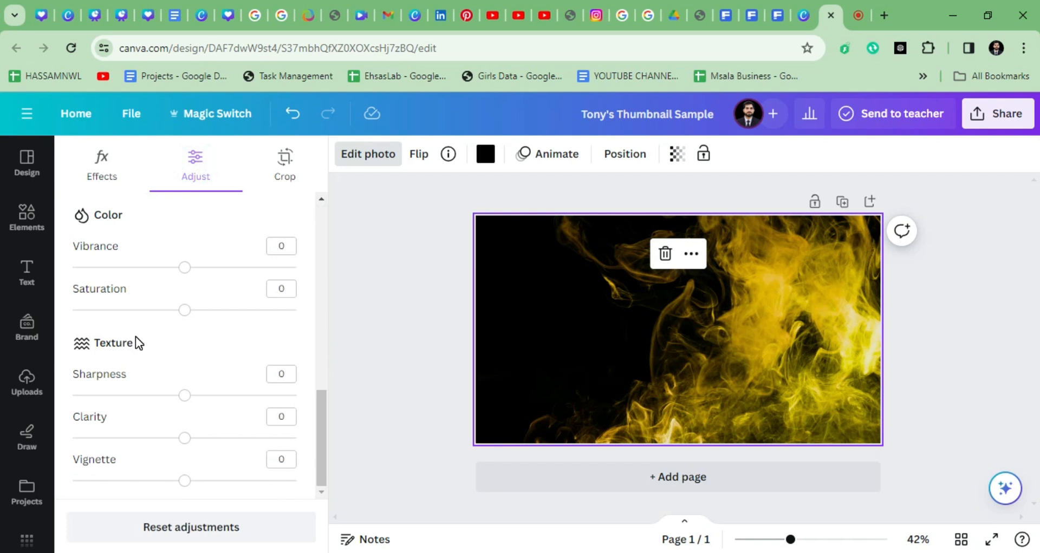
pyautogui.scroll(5, 136, 340)
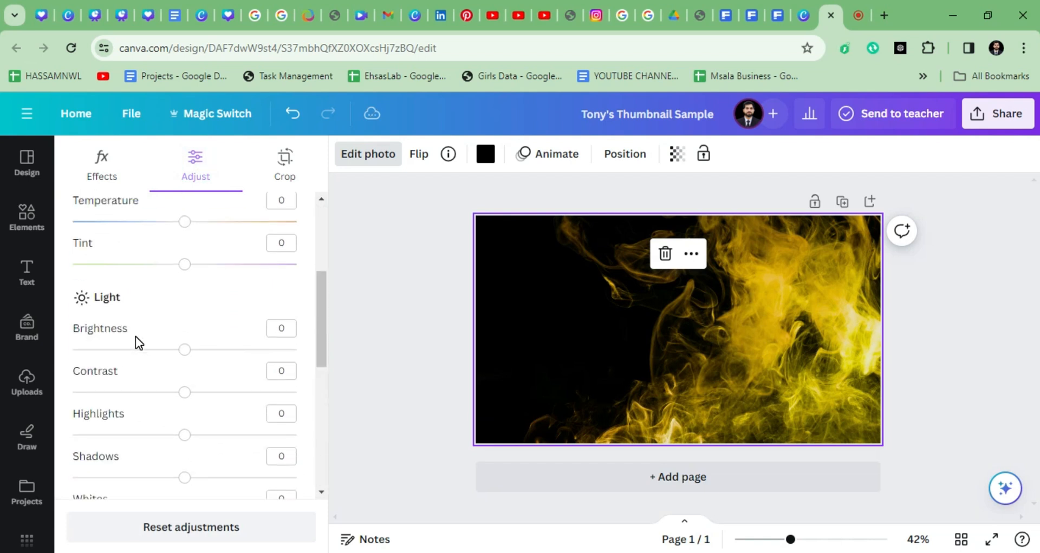
pyautogui.scroll(-5, 137, 340)
pyautogui.scroll(3, 136, 337)
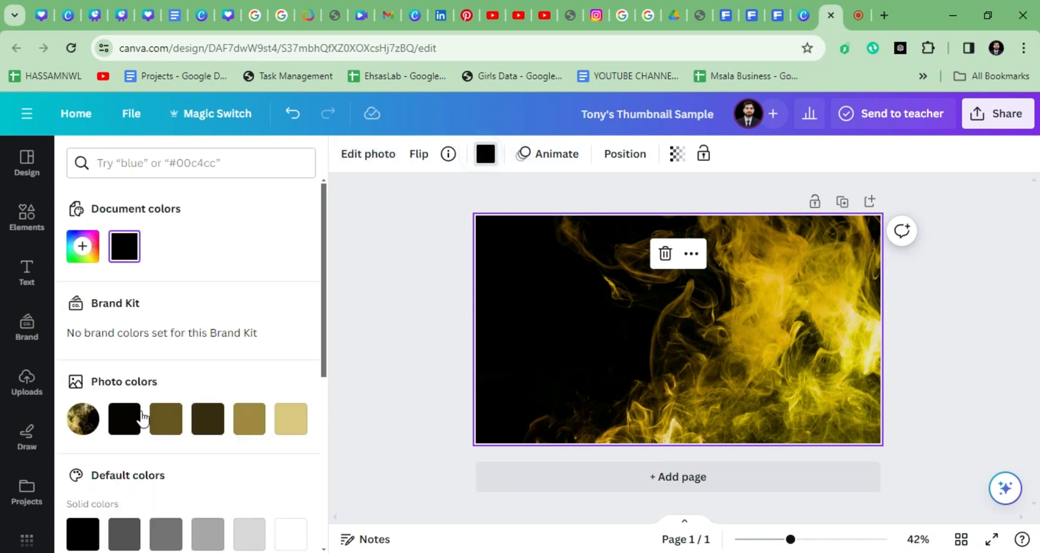
# Try the olive and gold photo colors as the color behind the smoke photo, and settle on a custom green.
pyautogui.click(168, 419)
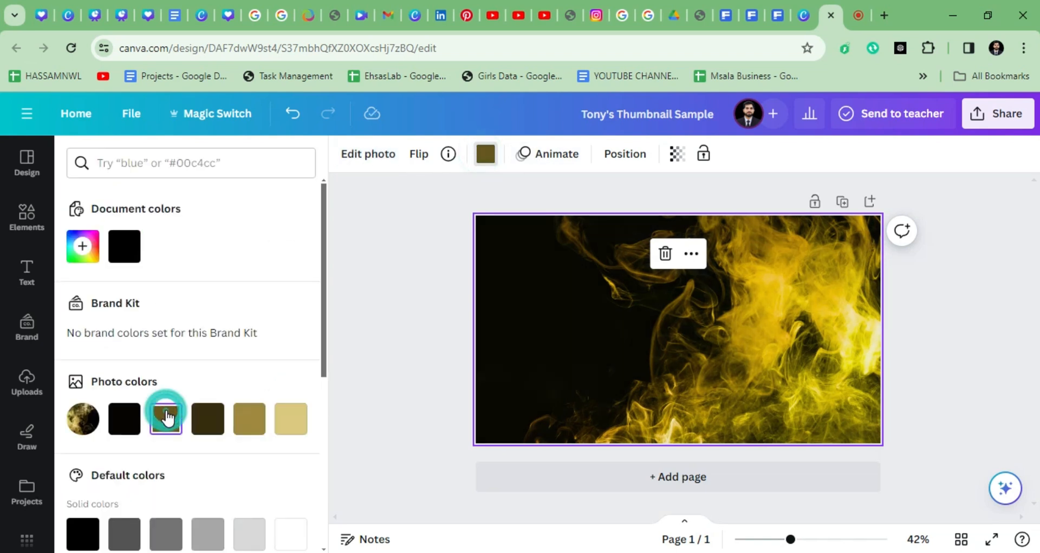
pyautogui.click(253, 428)
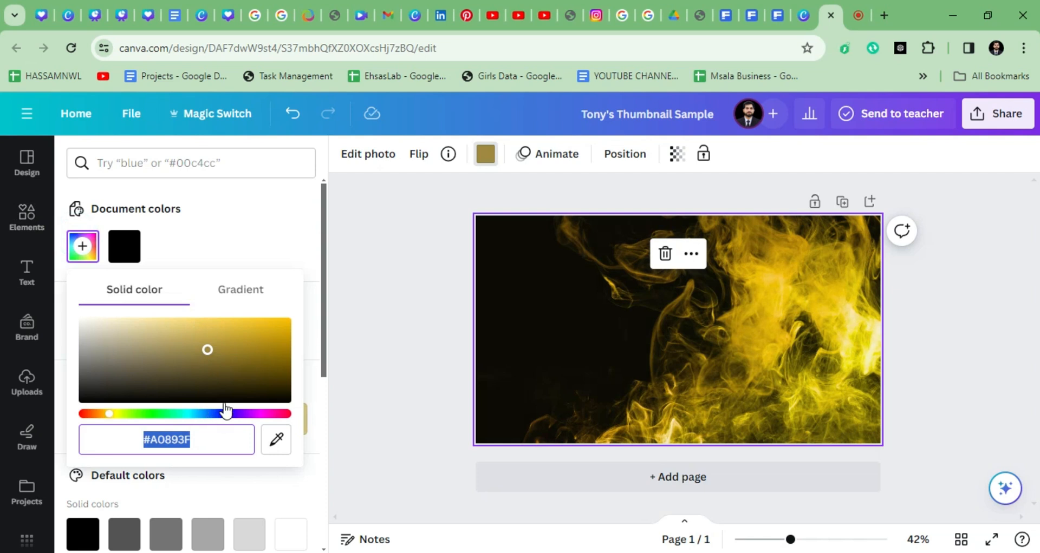
pyautogui.moveTo(204, 414); pyautogui.dragTo(133, 414)
pyautogui.click(493, 361)
# Examine the smoke photo's filters, effects, and white balance, light, color and texture adjustments for a way to recolor it.
pyautogui.click(357, 154)
pyautogui.click(340, 161)
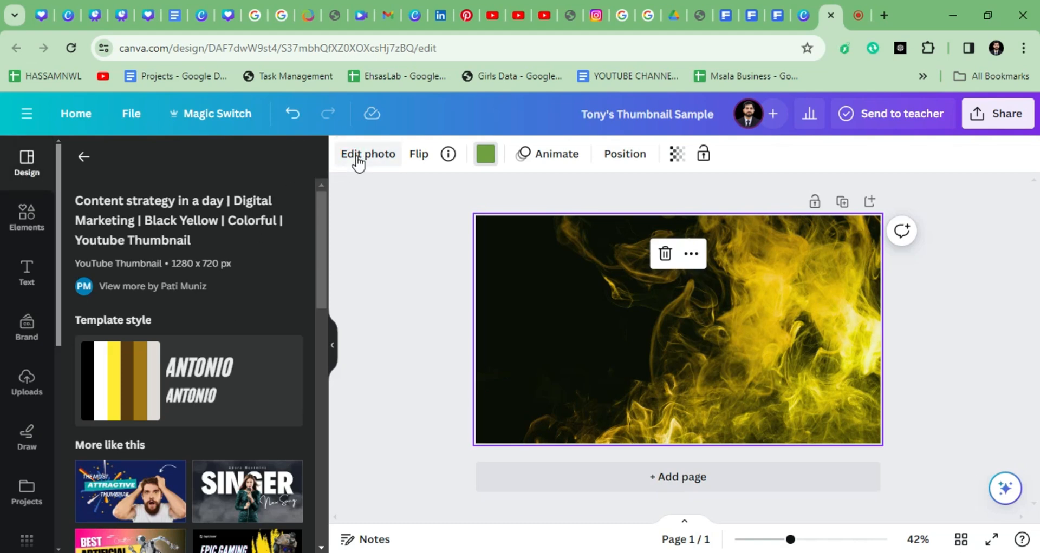
pyautogui.click(354, 162)
pyautogui.scroll(-3, 199, 356)
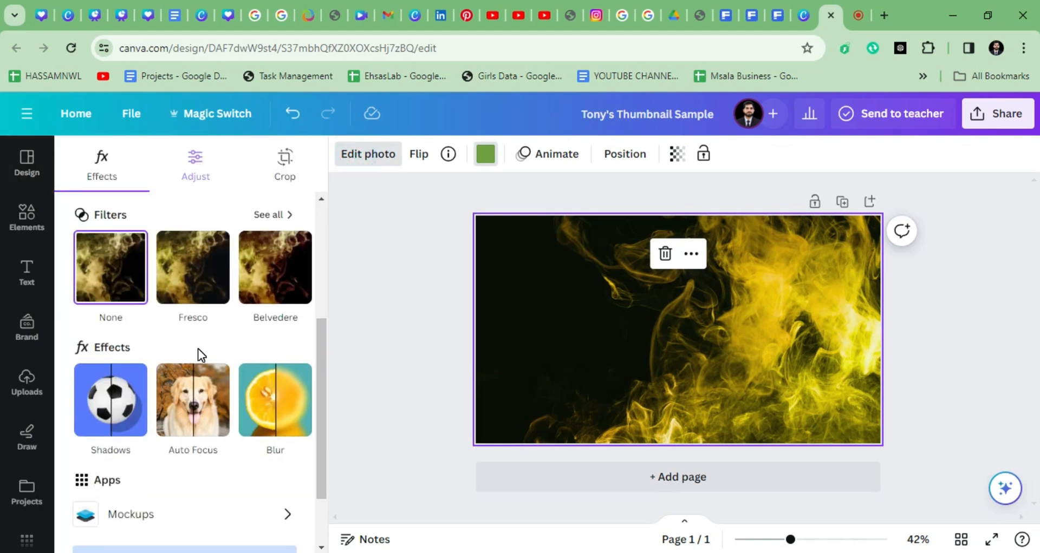
pyautogui.scroll(-2, 197, 351)
pyautogui.scroll(5, 197, 351)
pyautogui.click(173, 169)
pyautogui.scroll(-8, 204, 317)
pyautogui.scroll(8, 204, 316)
pyautogui.scroll(-3, 203, 316)
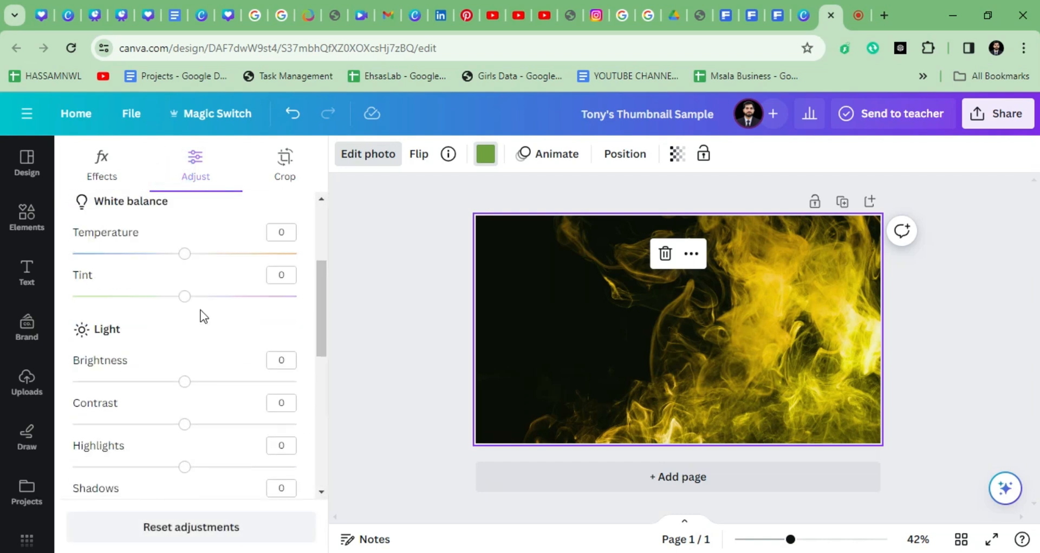
pyautogui.scroll(-7, 203, 317)
pyautogui.scroll(1, 204, 317)
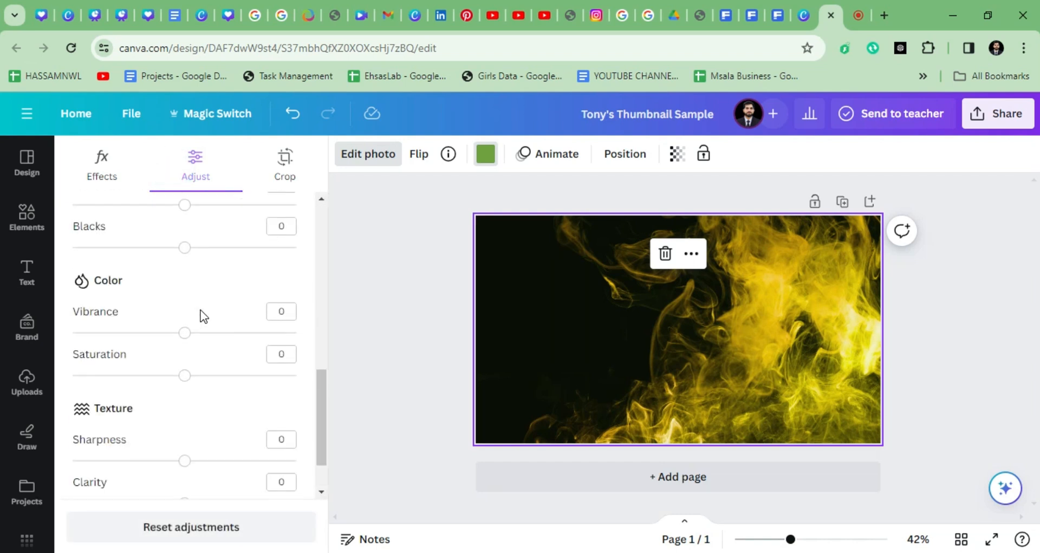
pyautogui.scroll(6, 203, 316)
# Apply the smoke photo's adjustments to the whole image, with tint 74 and temperature -57.
pyautogui.click(180, 211)
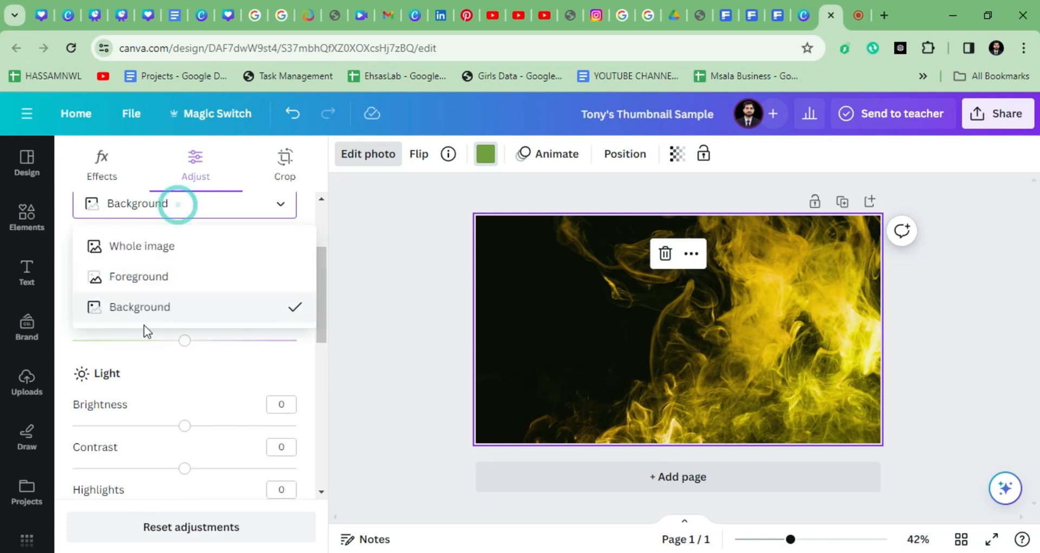
pyautogui.click(142, 244)
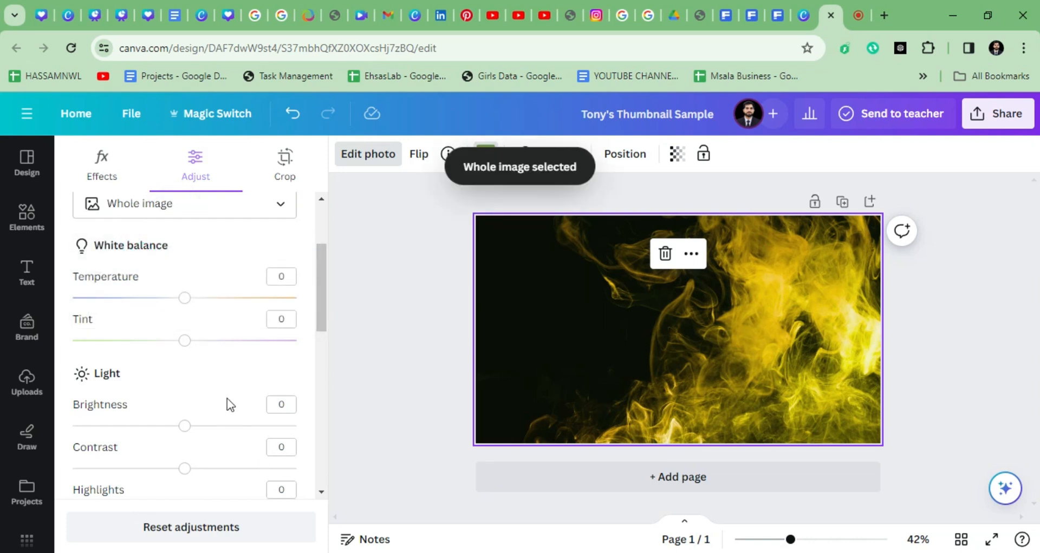
pyautogui.moveTo(183, 301); pyautogui.dragTo(270, 344)
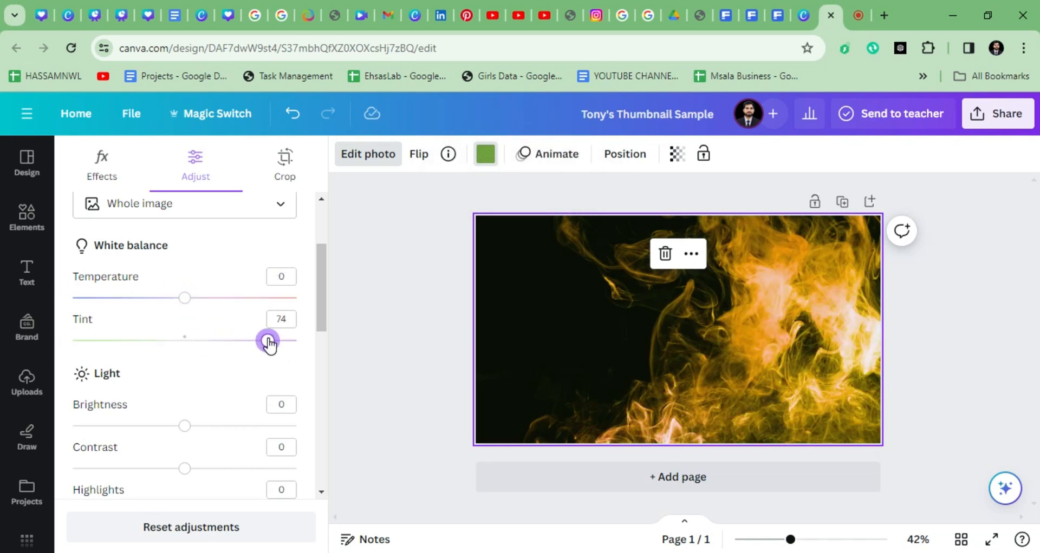
pyautogui.moveTo(194, 302); pyautogui.dragTo(121, 318)
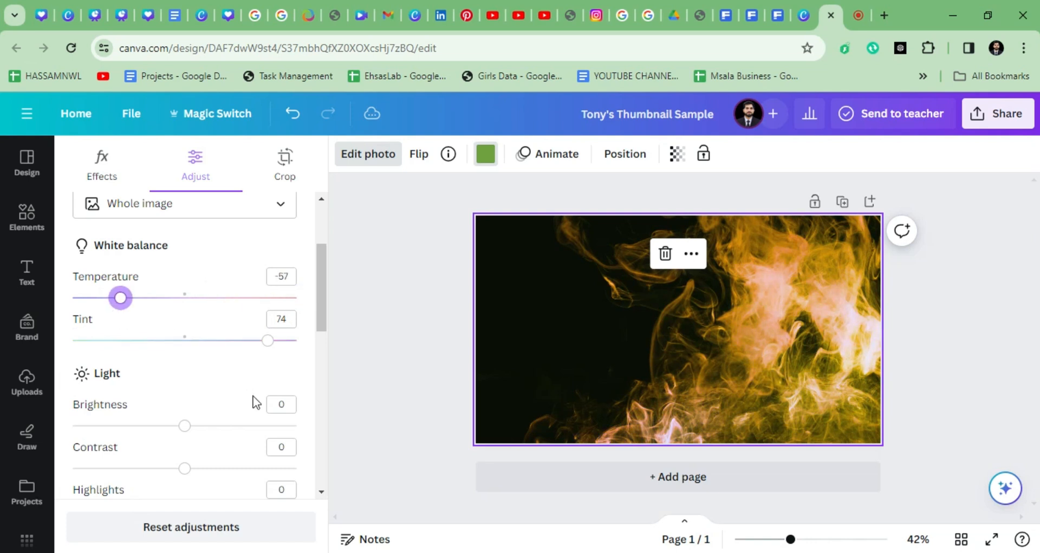
# Set the smoke photo's sharpness to 24 and shift its dark brown color to a hue of 65.
pyautogui.scroll(-4, 181, 383)
pyautogui.scroll(2, 181, 383)
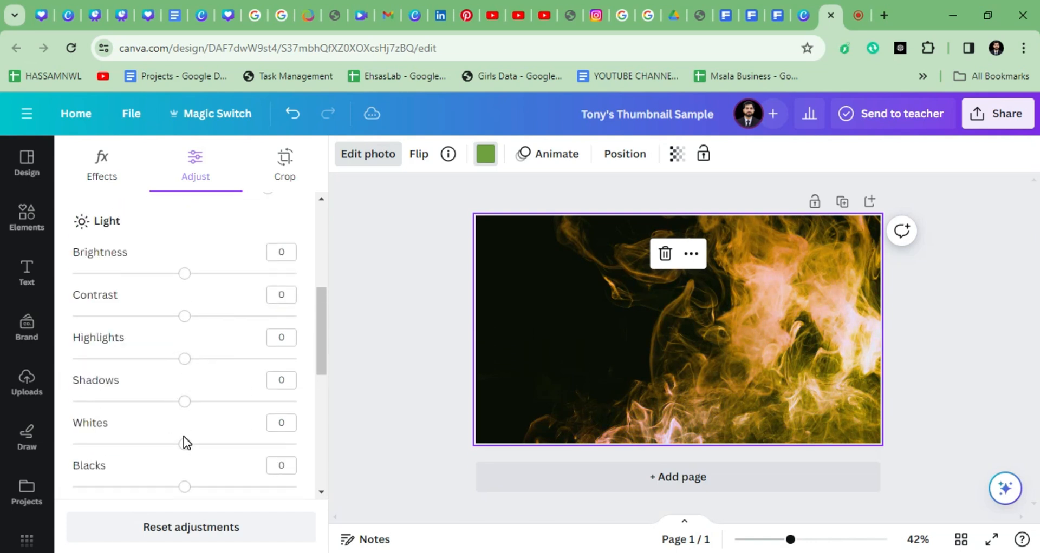
pyautogui.scroll(-4, 183, 436)
pyautogui.scroll(-4, 183, 437)
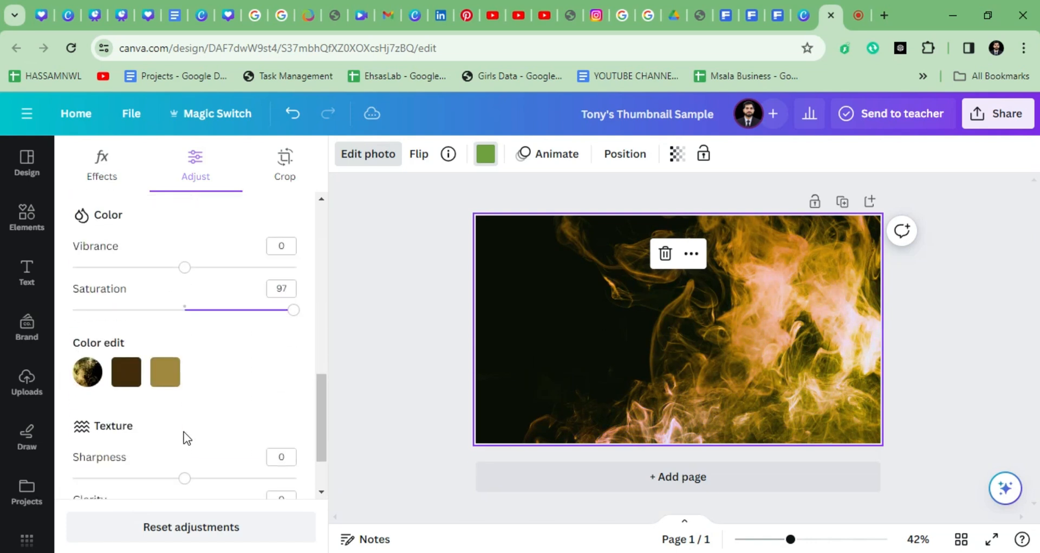
pyautogui.click(134, 385)
pyautogui.moveTo(229, 454); pyautogui.dragTo(222, 478)
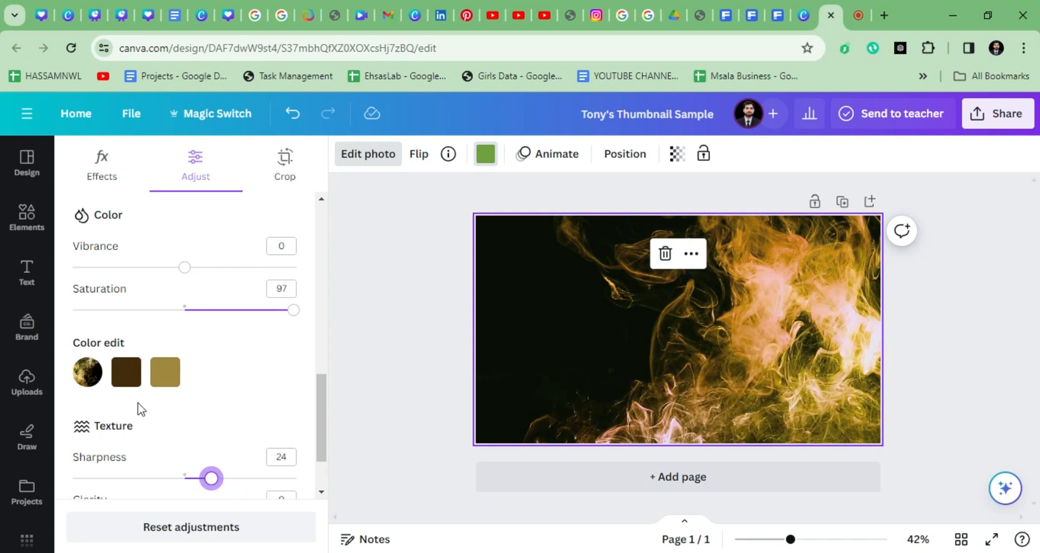
pyautogui.click(131, 381)
pyautogui.moveTo(184, 450); pyautogui.dragTo(260, 458)
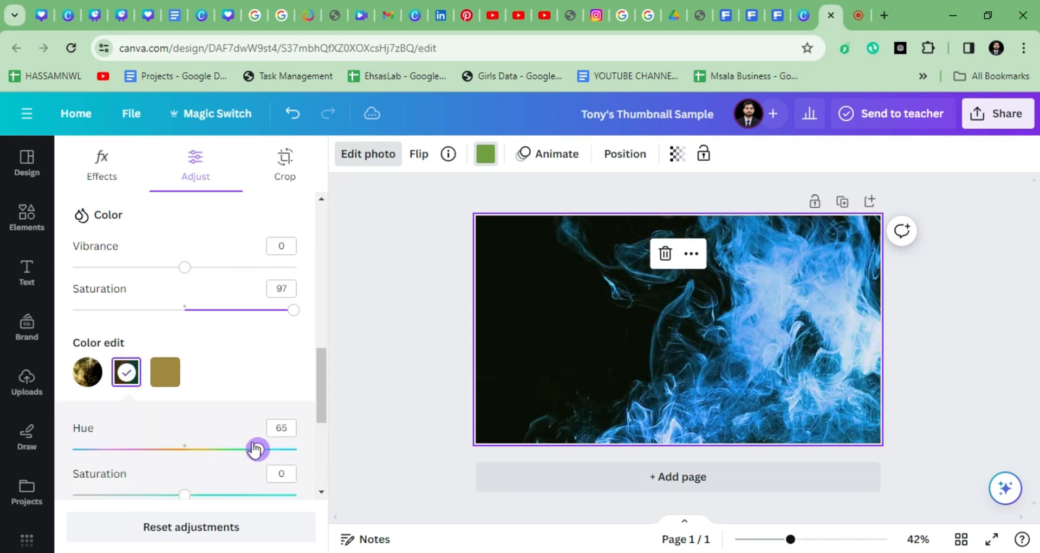
# Shift the smoke photo's gold color to a hue of -33 and a saturation of 88.
pyautogui.click(163, 382)
pyautogui.moveTo(234, 505); pyautogui.dragTo(67, 476)
pyautogui.moveTo(169, 482); pyautogui.dragTo(119, 456)
pyautogui.moveTo(183, 466); pyautogui.dragTo(150, 463)
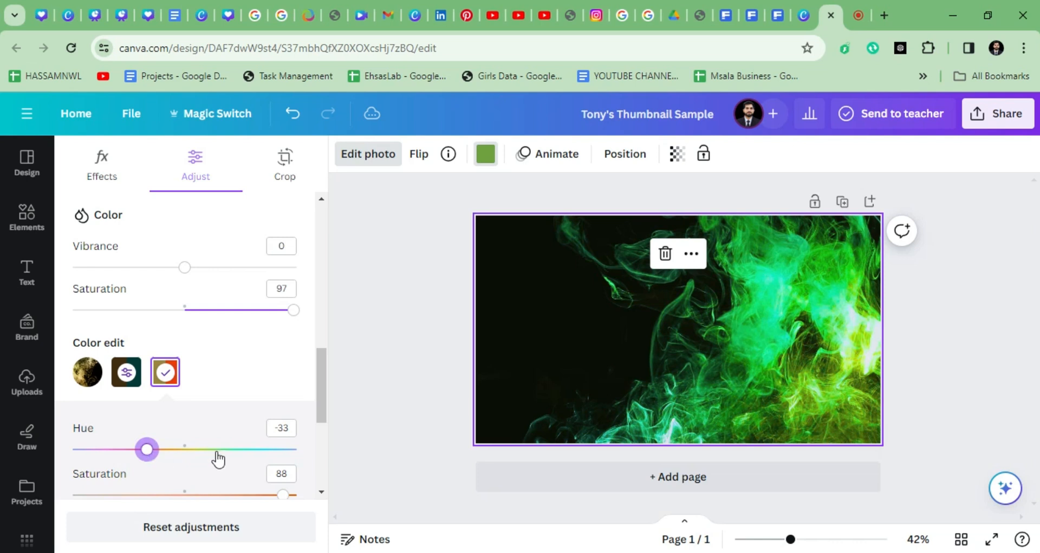
pyautogui.click(424, 398)
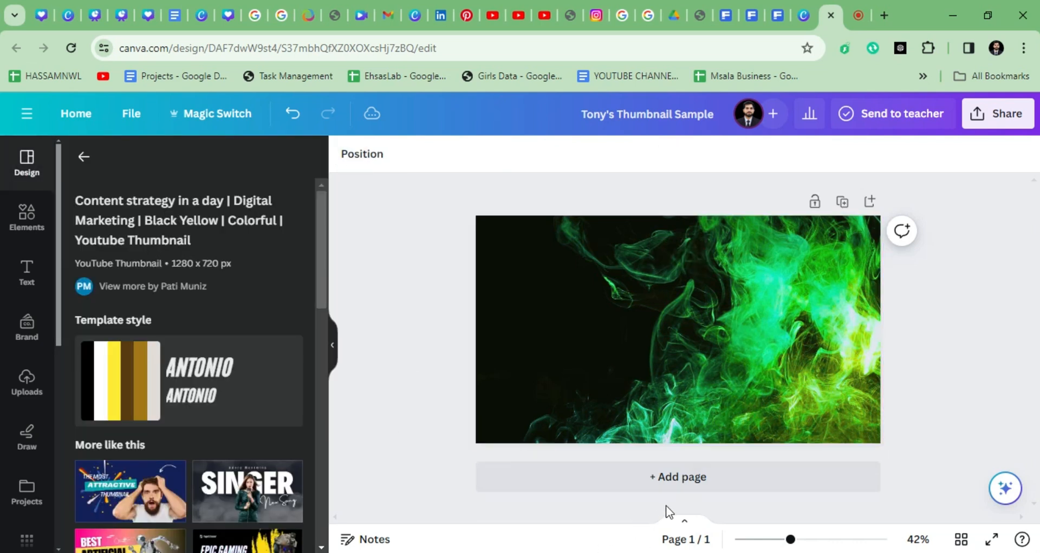
# Add pages 2 and 3 using the "Singer New Song" and "The Most Attractive Thumbnail" templates.
pyautogui.click(667, 483)
pyautogui.click(265, 503)
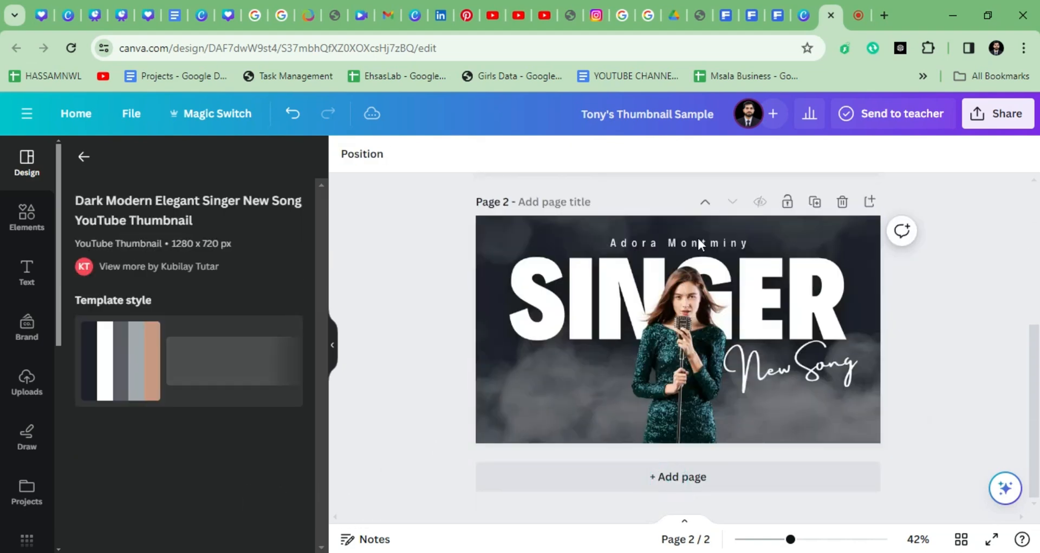
pyautogui.click(629, 482)
pyautogui.scroll(-5, 196, 382)
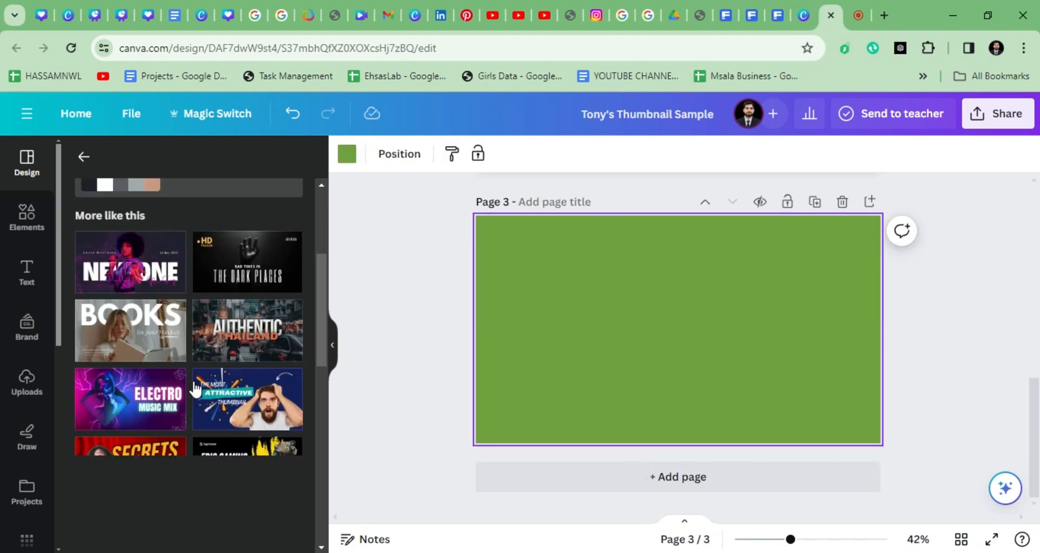
pyautogui.click(232, 362)
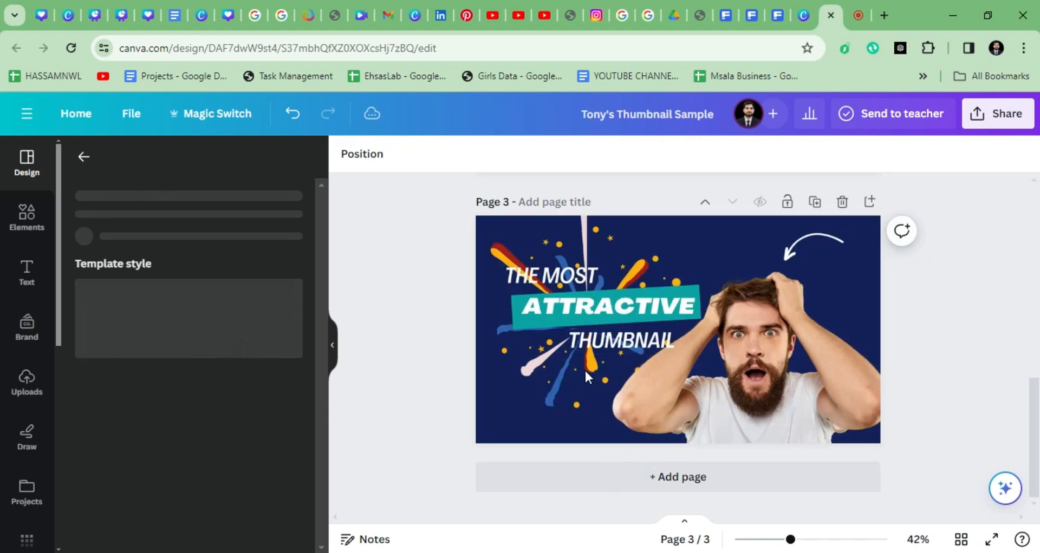
# Add pages 4 and 5 using the red "Million Dollar Business" and orange "3 Fast Ways to Boost Your Blog" templates.
pyautogui.click(666, 479)
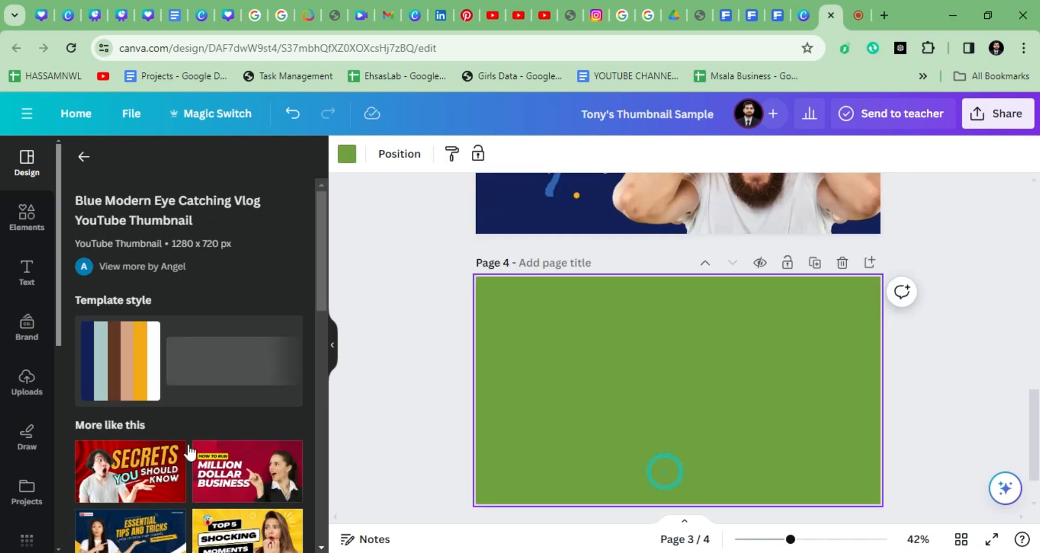
pyautogui.scroll(-3, 164, 436)
pyautogui.click(236, 255)
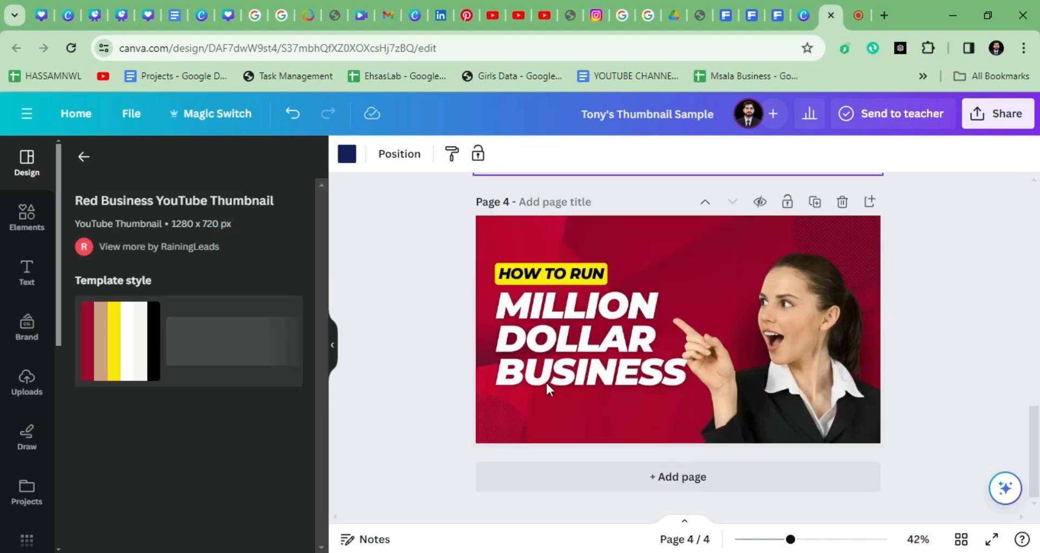
pyautogui.click(606, 482)
pyautogui.scroll(-4, 190, 390)
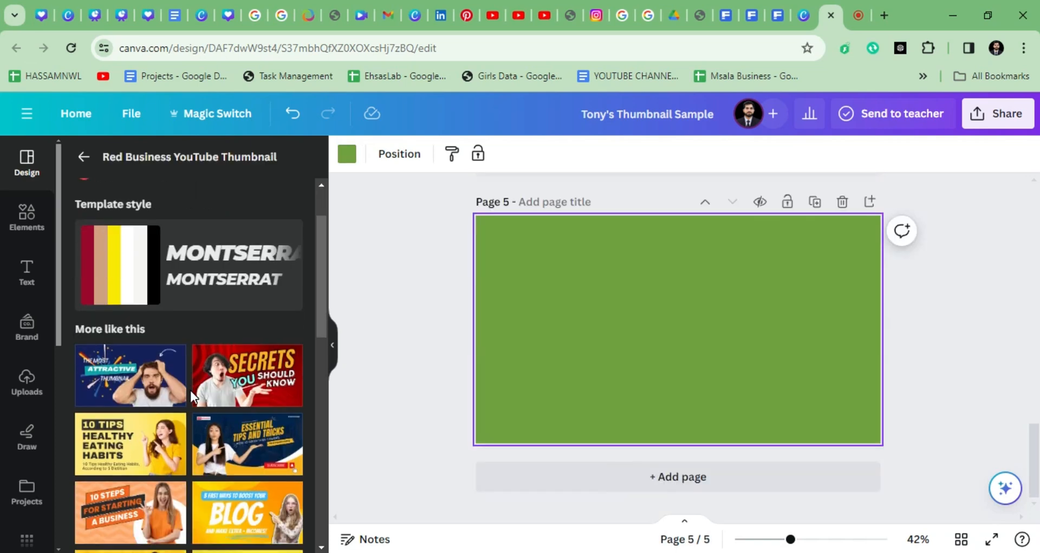
pyautogui.click(193, 388)
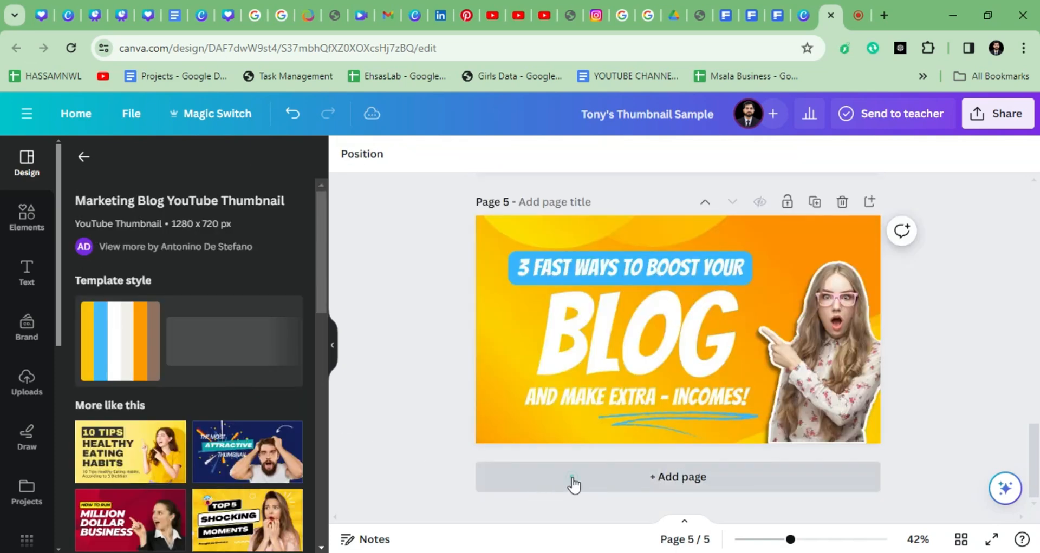
# Add page 6 and apply the red "How to Grow Your Channel" template to it.
pyautogui.click(572, 480)
pyautogui.scroll(-10, 138, 399)
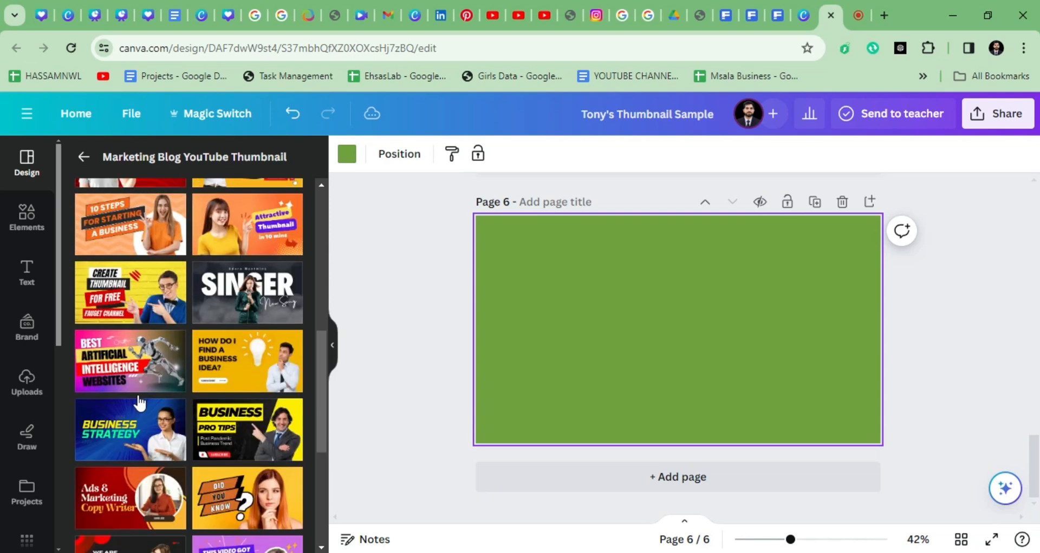
pyautogui.scroll(-3, 219, 385)
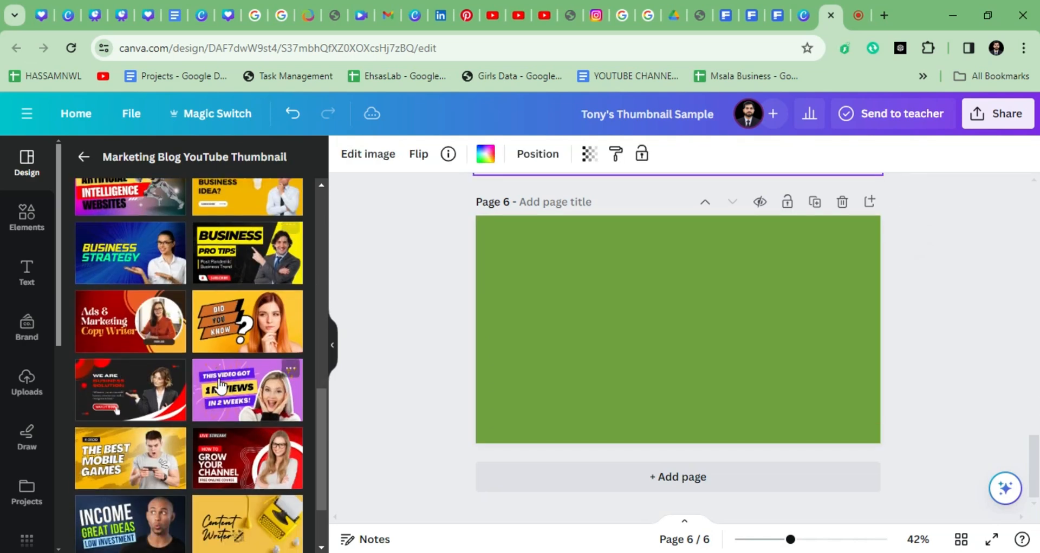
pyautogui.scroll(-2, 220, 386)
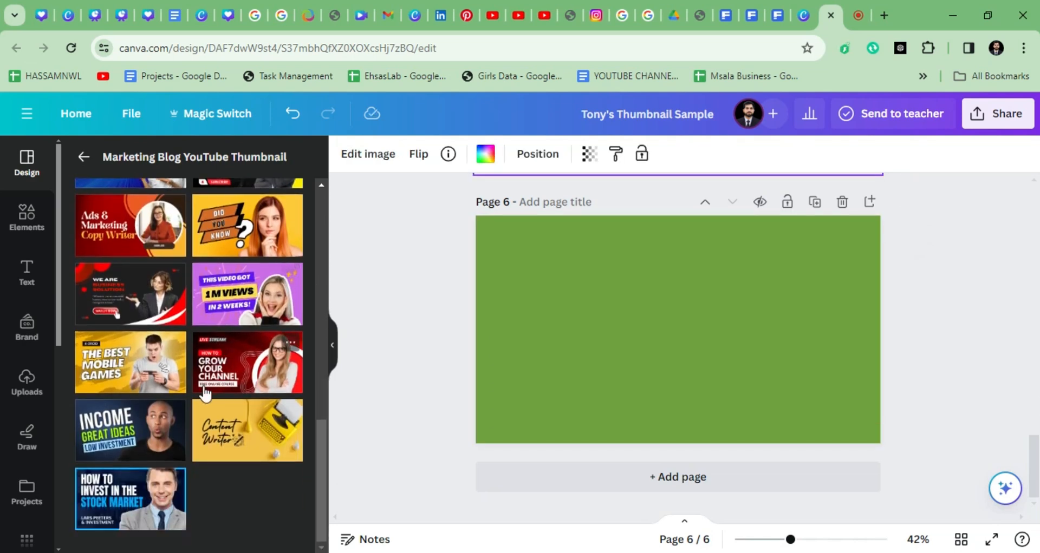
pyautogui.click(233, 368)
# Add page 7, search the templates for "gaming thumbnail" and apply the "Match Victory" template.
pyautogui.click(608, 481)
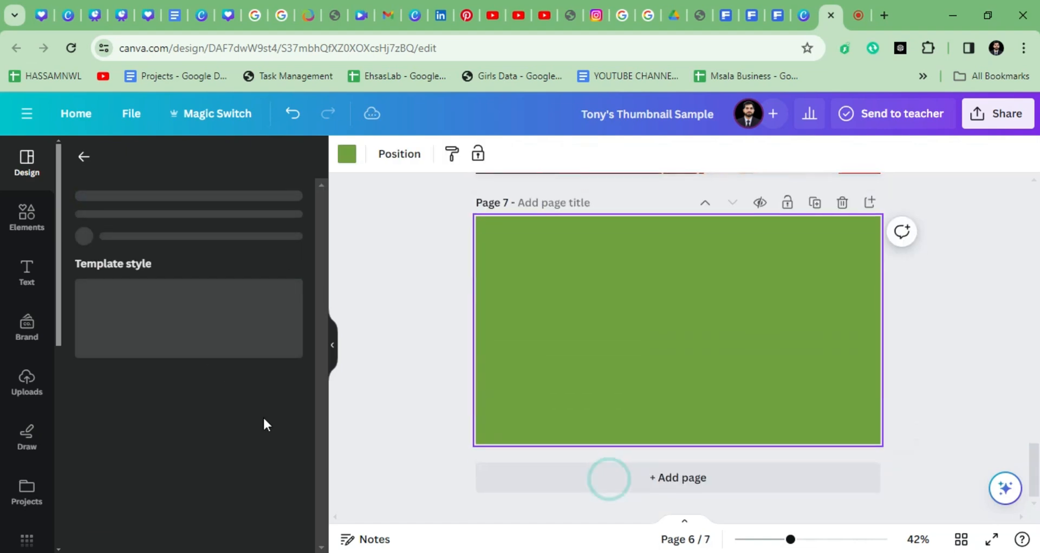
pyautogui.click(84, 158)
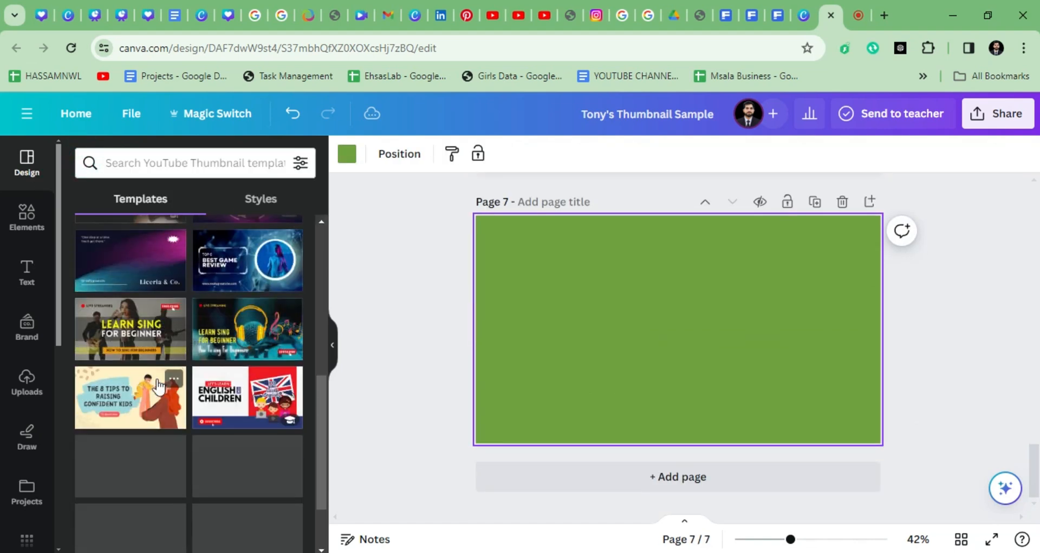
pyautogui.click(124, 159)
pyautogui.write('gam')
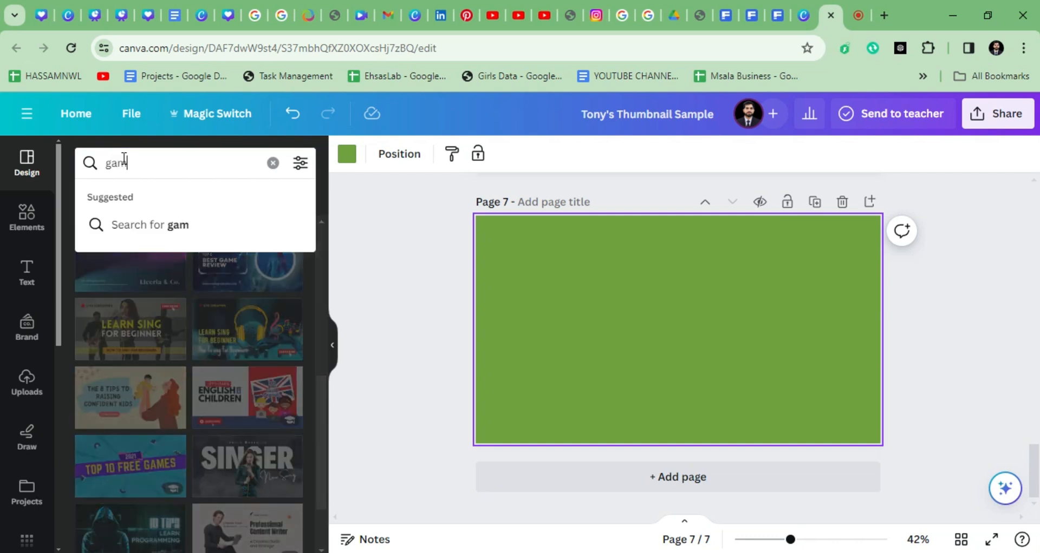
pyautogui.write('ing thumbnai')
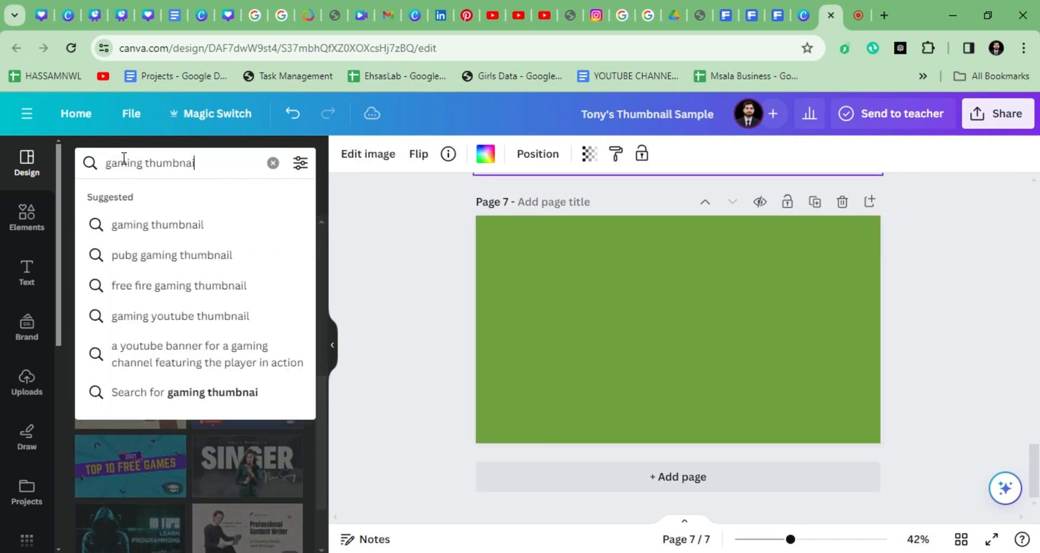
pyautogui.write('l')
pyautogui.press('Return')
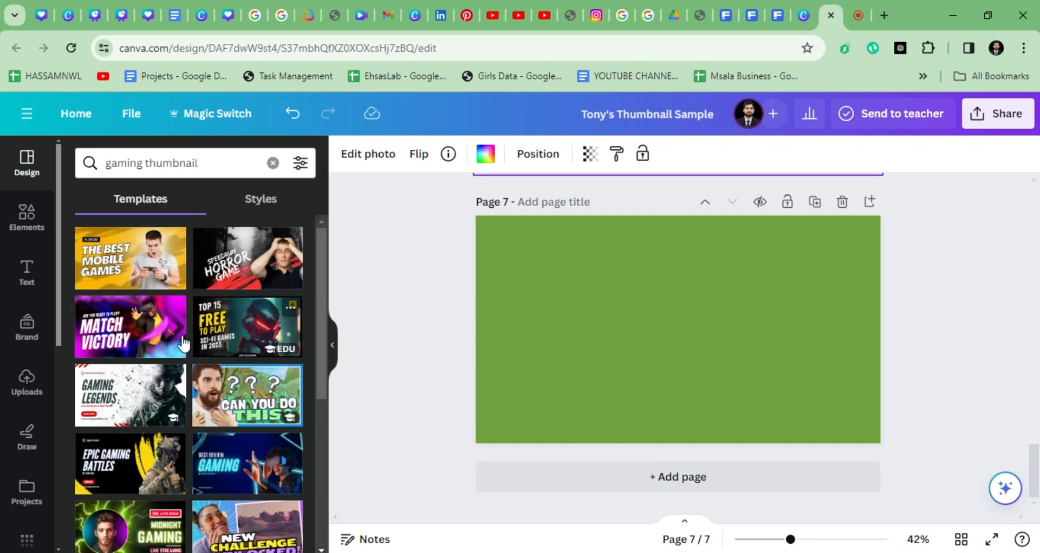
pyautogui.click(132, 320)
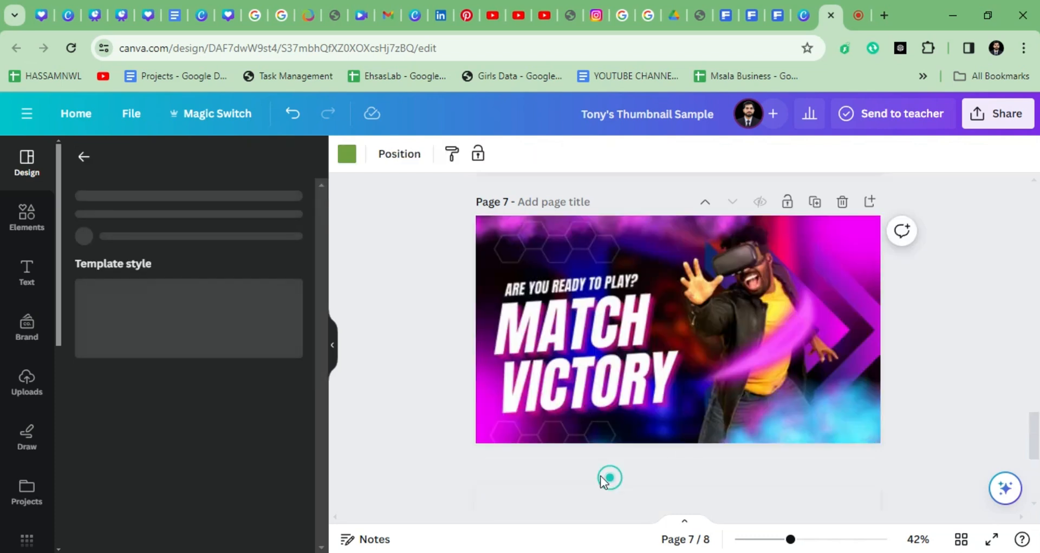
# Add page 8 and apply the yellow and black "Game Livestreaming" template from the gaming thumbnail results.
pyautogui.click(609, 478)
pyautogui.click(90, 166)
pyautogui.scroll(-4, 129, 379)
pyautogui.click(252, 377)
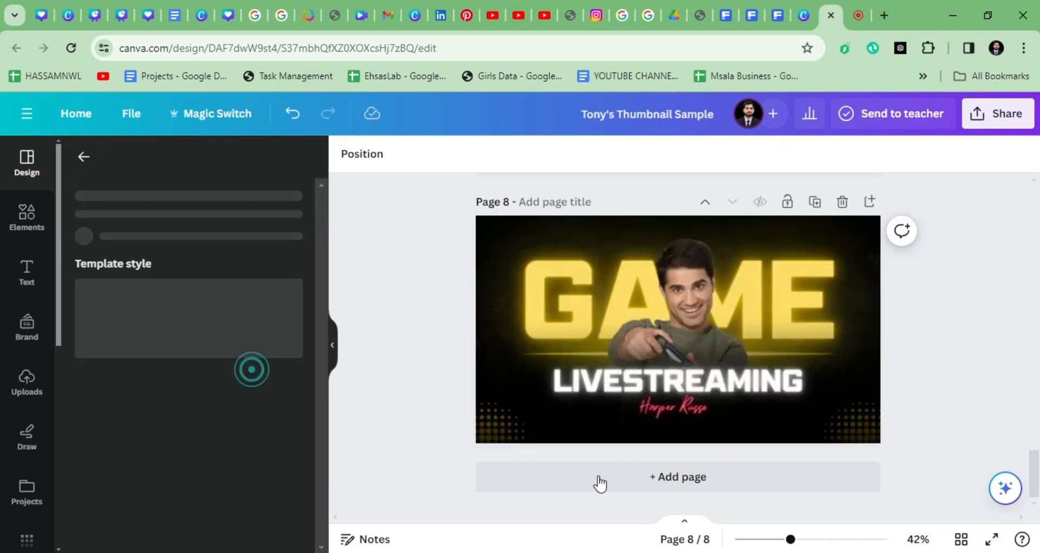
# Add page 9 and apply the green "Gaming Channel" template from the gaming thumbnail results.
pyautogui.click(657, 485)
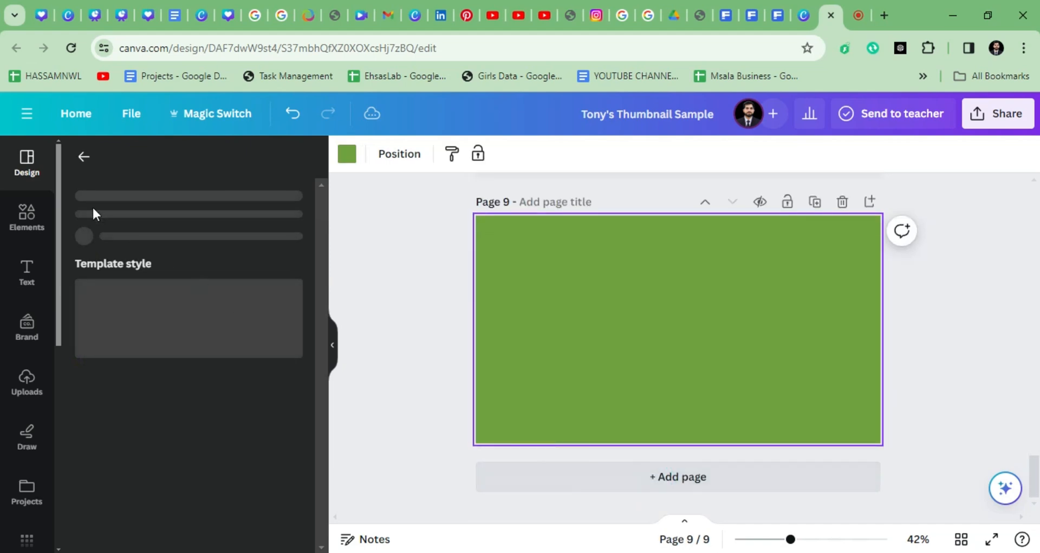
pyautogui.click(85, 157)
pyautogui.scroll(-4, 162, 325)
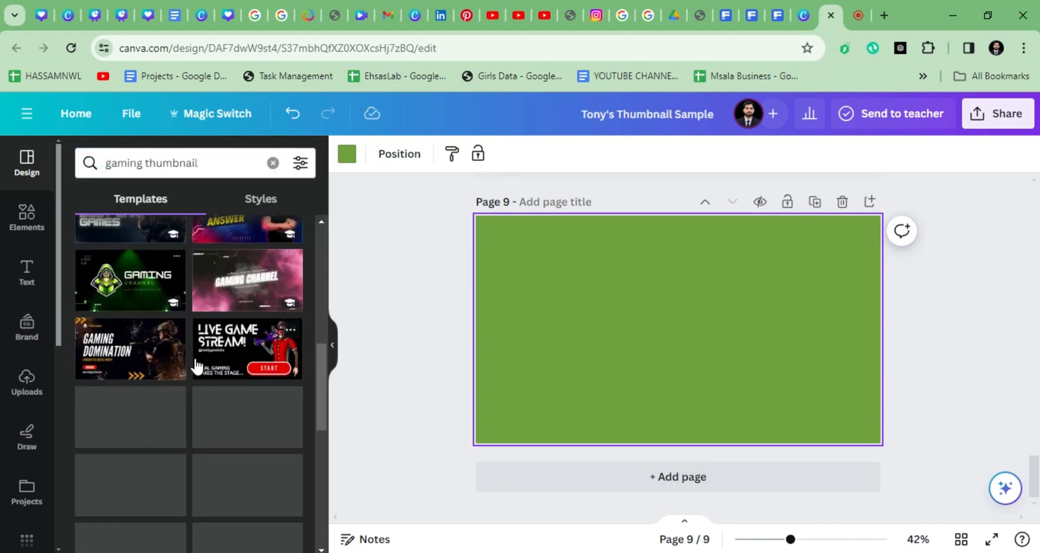
pyautogui.click(142, 292)
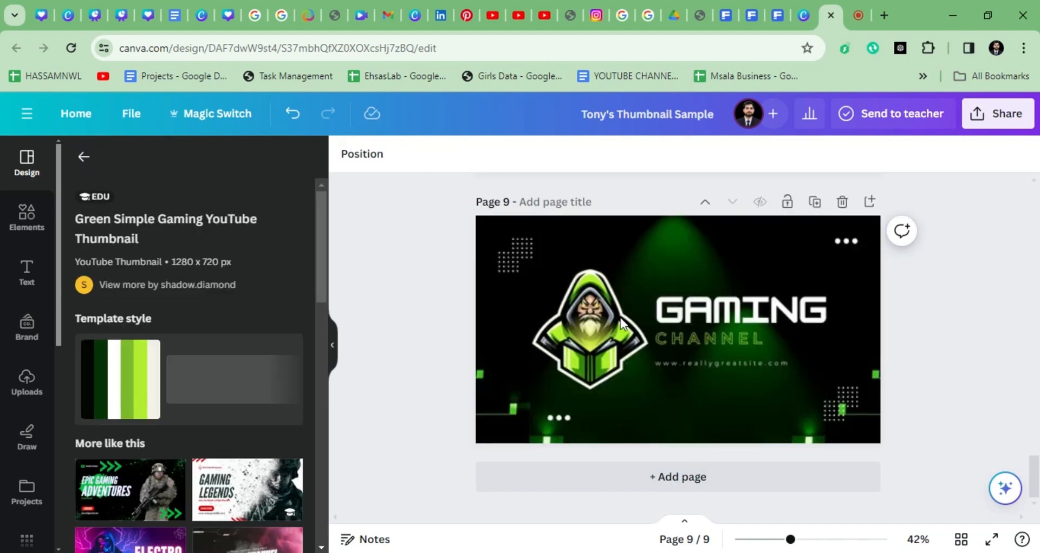
# Try the white "Gaming Legends" template on page 9, and replace it with the black and orange "Gaming Domination" template.
pyautogui.scroll(-4, 162, 333)
pyautogui.click(235, 288)
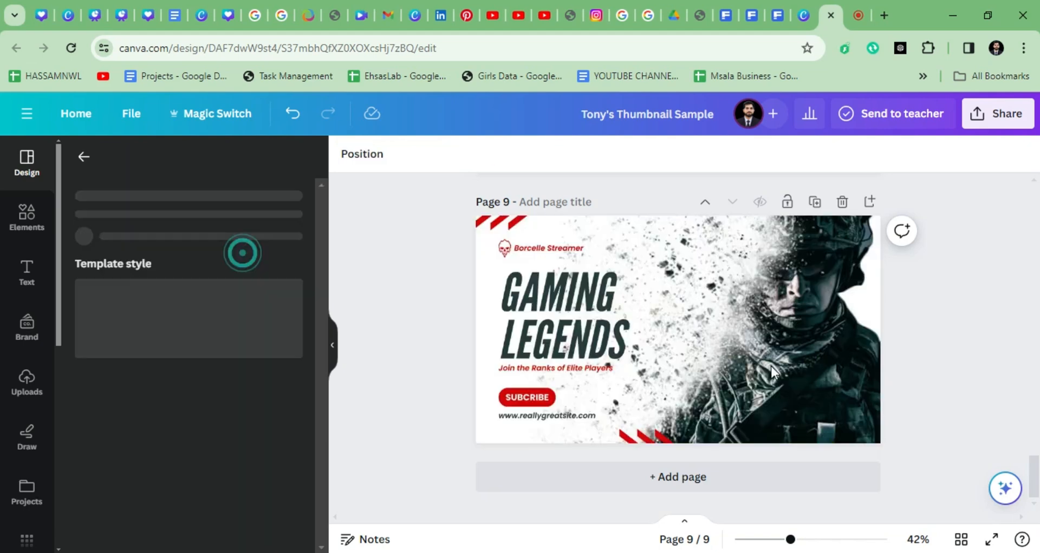
pyautogui.scroll(-3, 183, 451)
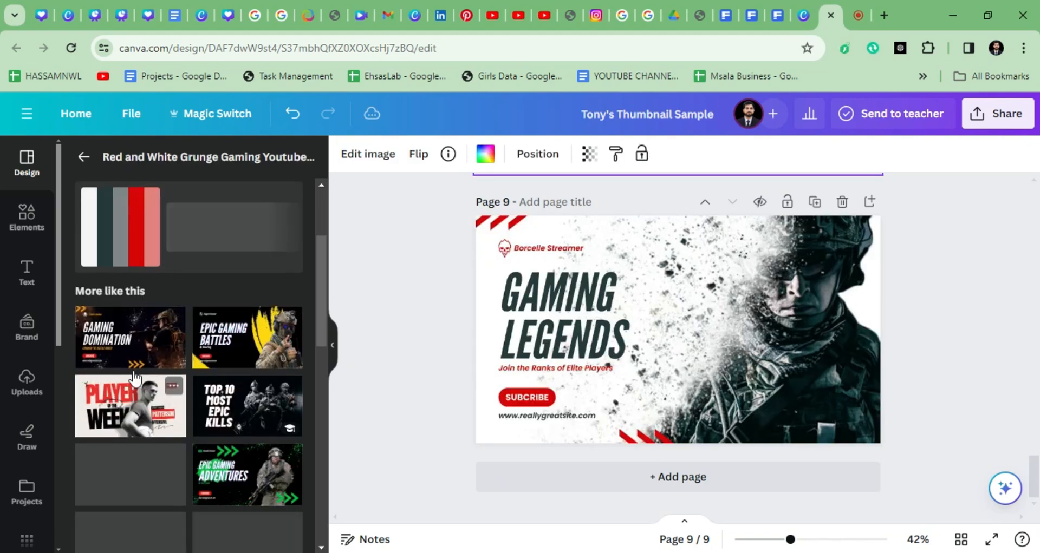
pyautogui.click(125, 339)
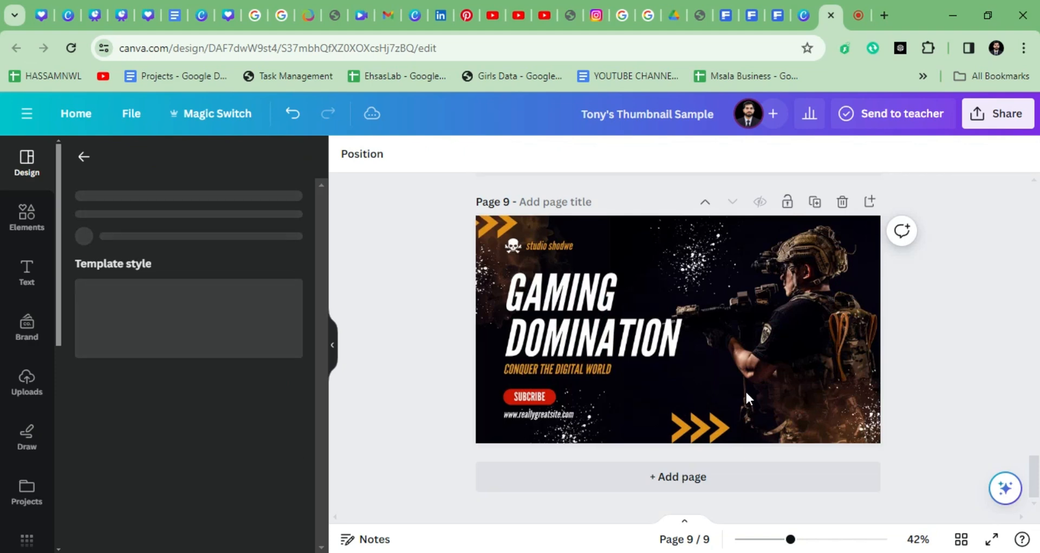
# Go back through the thumbnail pages to page 1 and switch to the Google Meet call.
pyautogui.scroll(5, 733, 399)
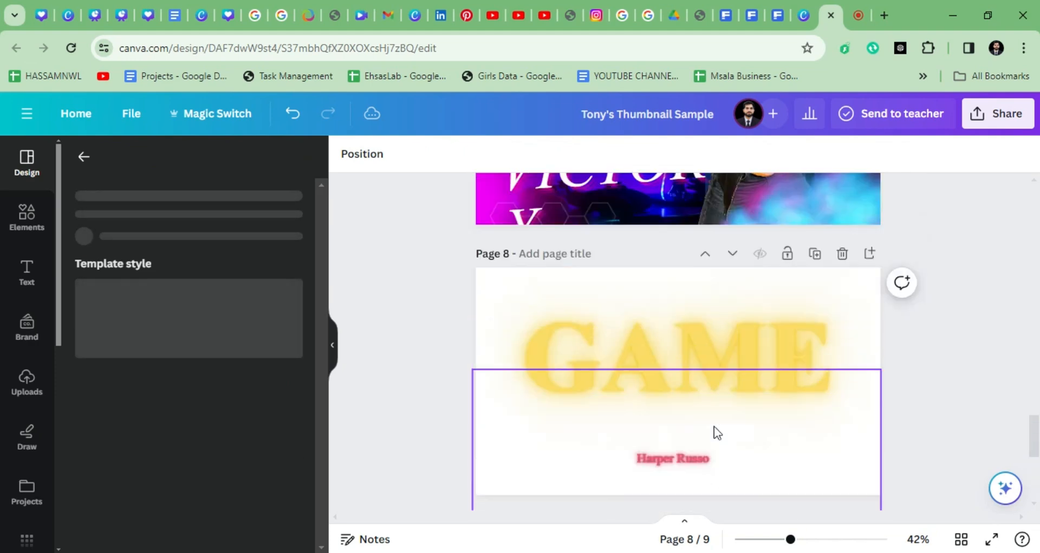
pyautogui.scroll(10, 714, 427)
pyautogui.scroll(15, 696, 425)
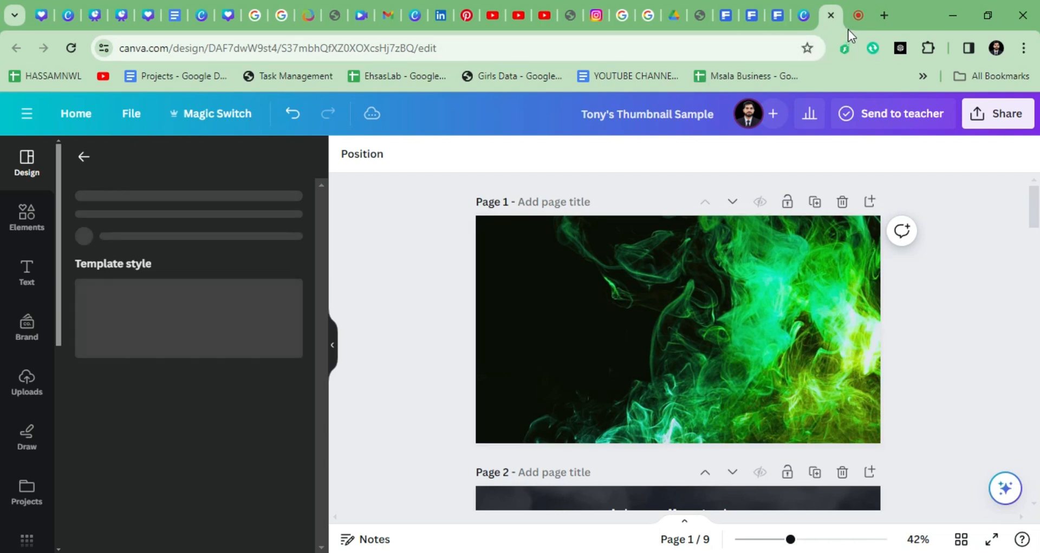
pyautogui.moveTo(857, 20)
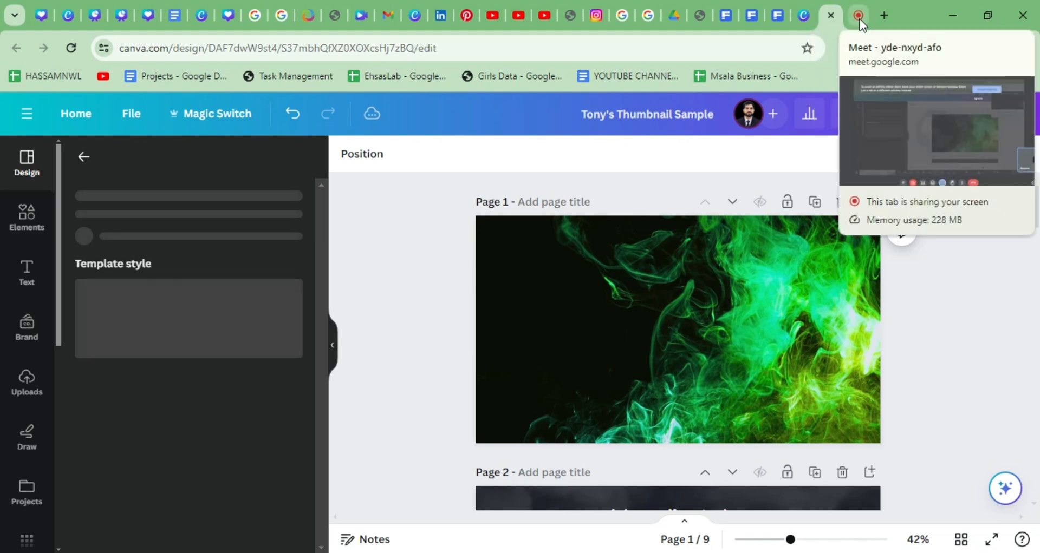
pyautogui.click(860, 19)
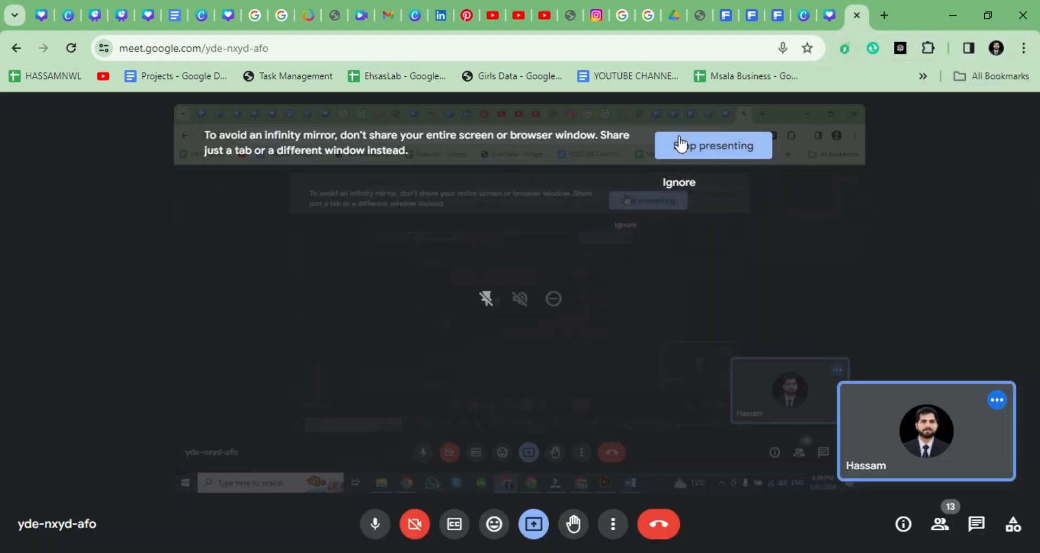